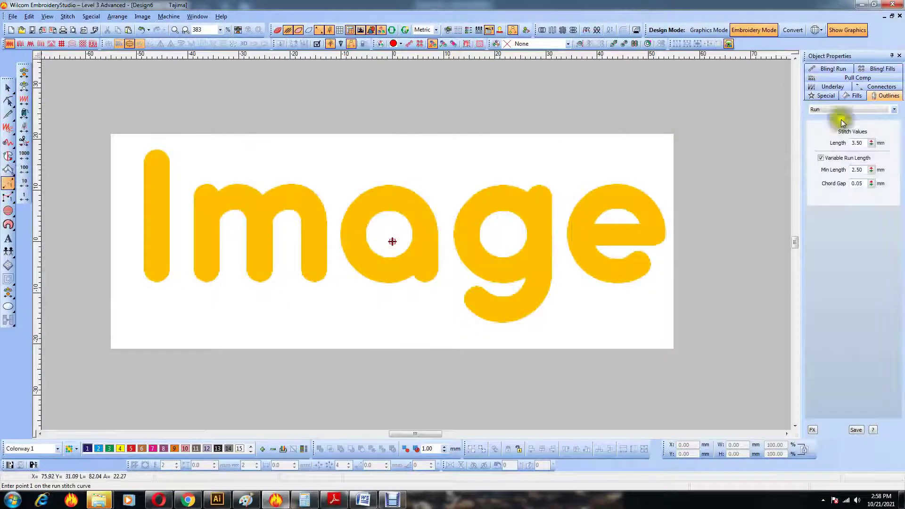
Set the run stitch length to 4.00 mm and the Input A satin spacing to 0.20 mm
{"action": "left_click", "coordinate": [856, 135]}
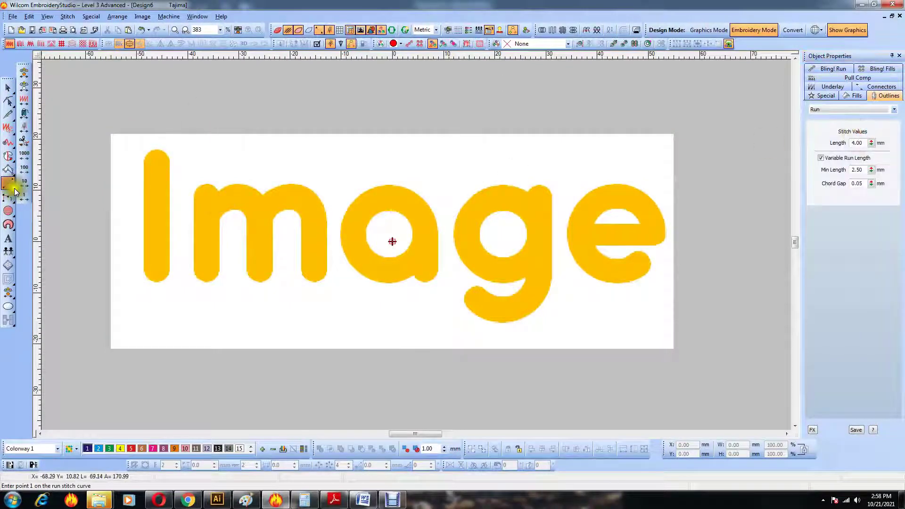
{"action": "left_click", "coordinate": [8, 170]}
{"action": "double_click", "coordinate": [862, 143]}
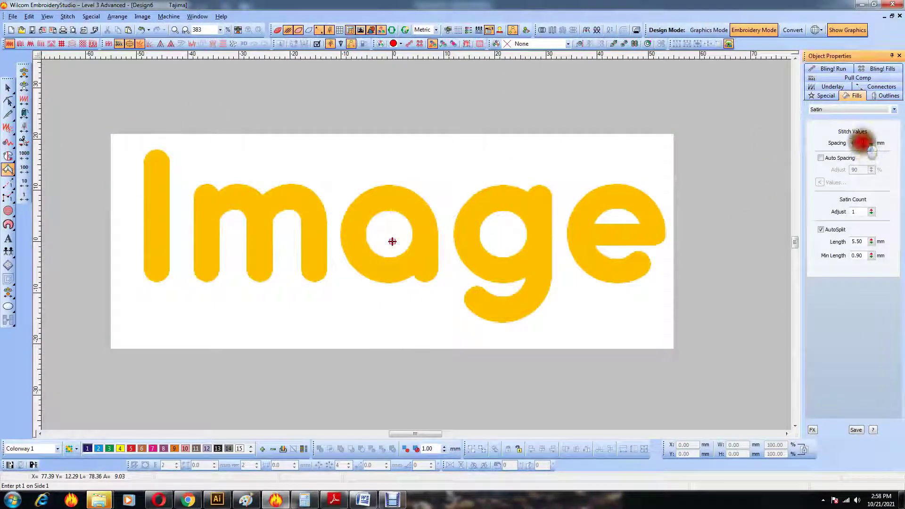
{"action": "type", "text": ".20"}
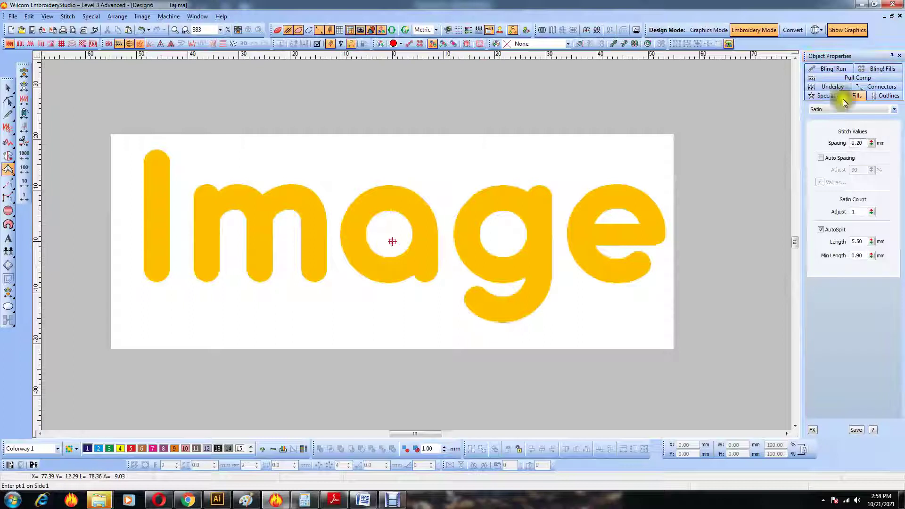
Set the pull compensation for the satin column to 0.10 mm
{"action": "left_click", "coordinate": [851, 78]}
{"action": "double_click", "coordinate": [858, 131]}
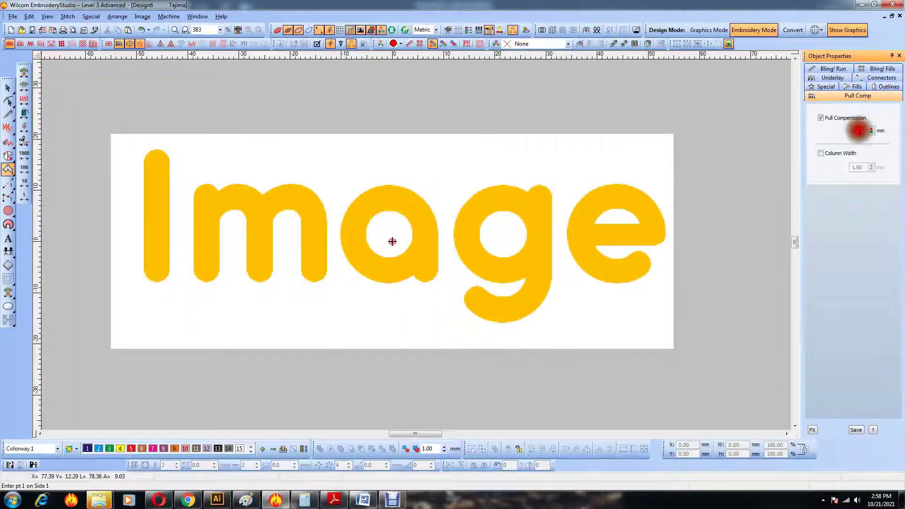
{"action": "type", "text": ".10"}
{"action": "key", "text": "Return"}
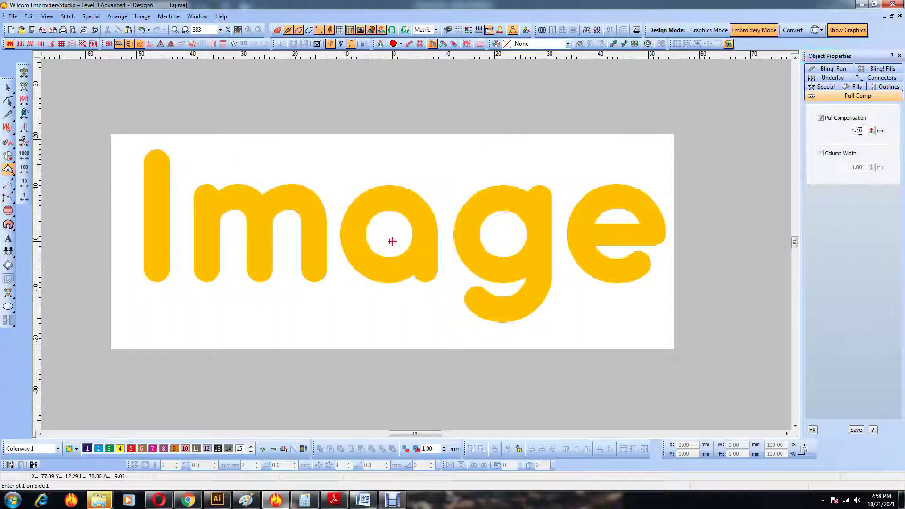
Digitize a short zigzag run stitch down the stem of the letter "a", ending just above its foot
{"action": "left_click", "coordinate": [9, 169]}
{"action": "left_click", "coordinate": [8, 183]}
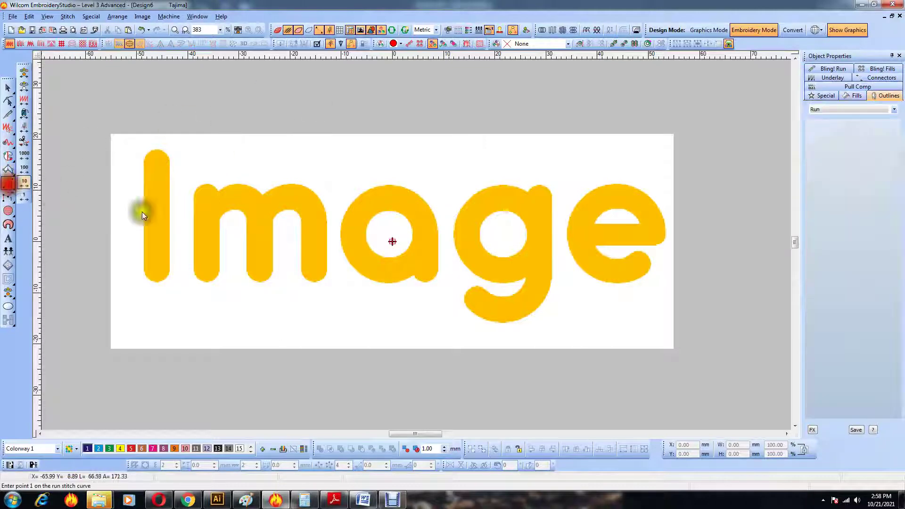
{"action": "scroll", "coordinate": [426, 264], "scroll_direction": "up", "scroll_amount": 1}
{"action": "scroll", "coordinate": [399, 224], "scroll_direction": "up", "scroll_amount": 1}
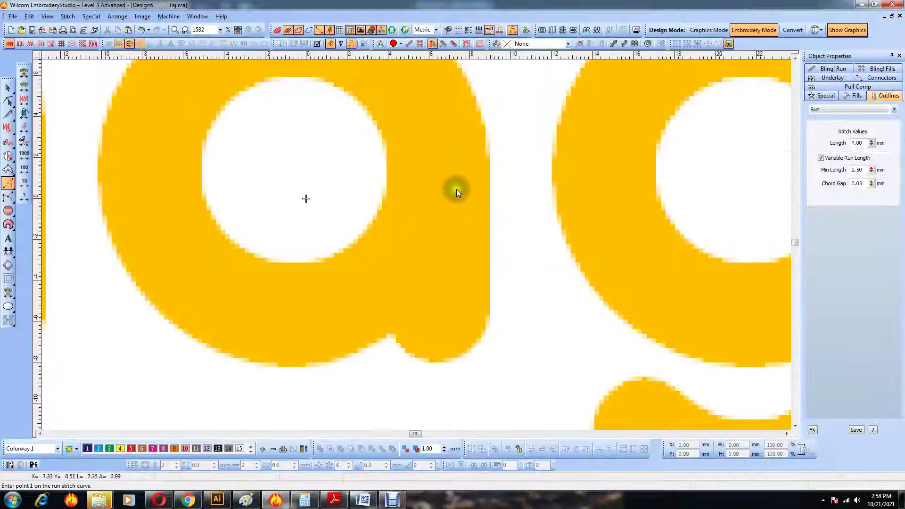
{"action": "left_click", "coordinate": [456, 188]}
{"action": "left_click", "coordinate": [420, 242]}
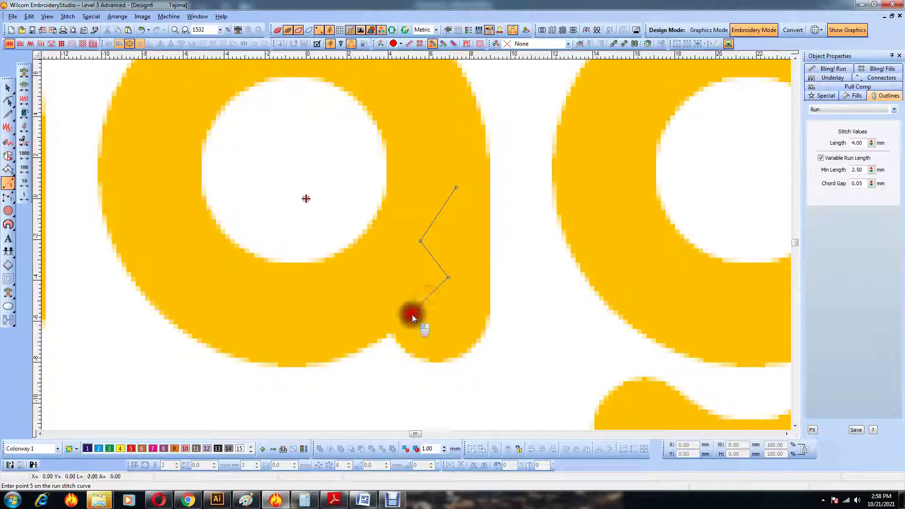
{"action": "key", "text": "Return"}
Digitize a small Input A satin patch across the rounded foot of the "a", using three point pairs with 0.20 mm spacing
{"action": "left_click", "coordinate": [8, 169]}
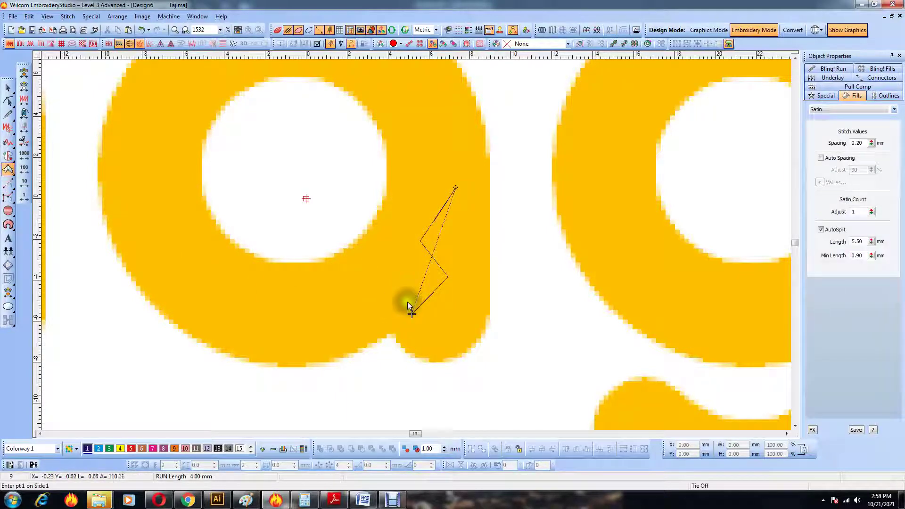
{"action": "left_click", "coordinate": [413, 301]}
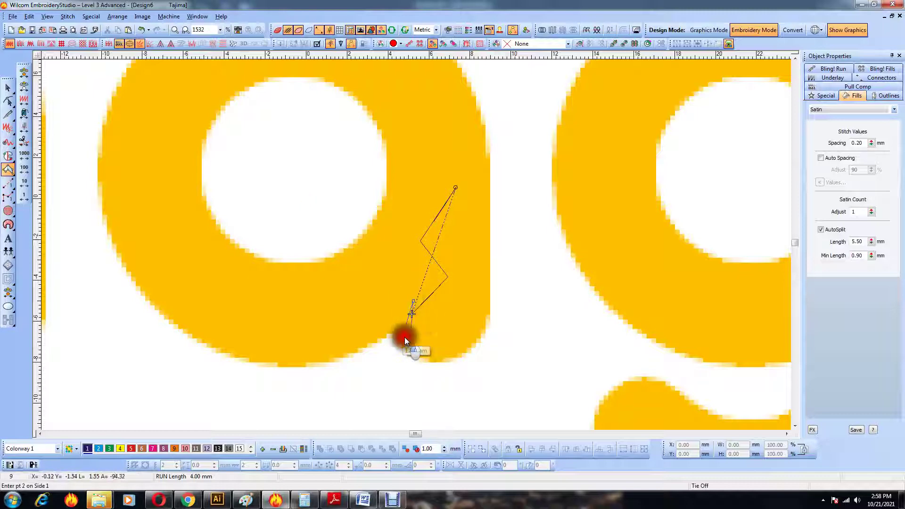
{"action": "left_click", "coordinate": [402, 337]}
{"action": "left_click", "coordinate": [441, 302]}
{"action": "left_click", "coordinate": [437, 352]}
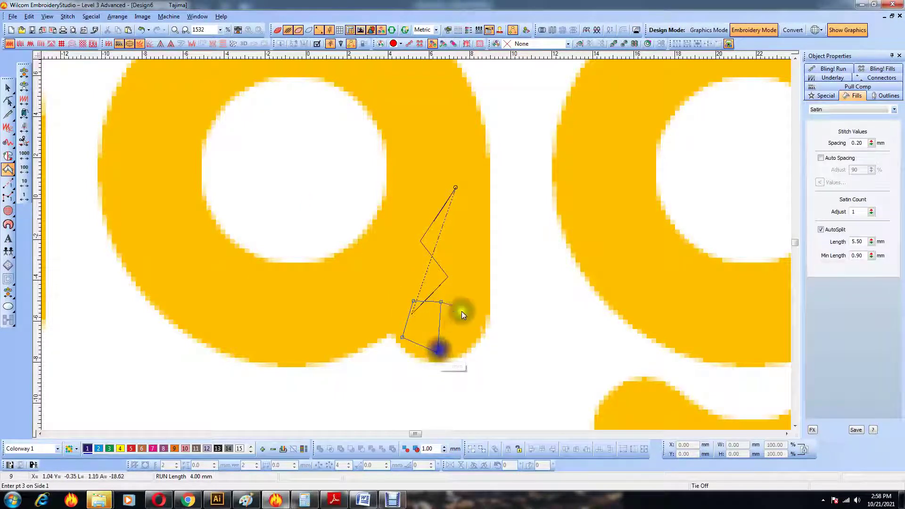
{"action": "left_click", "coordinate": [467, 300]}
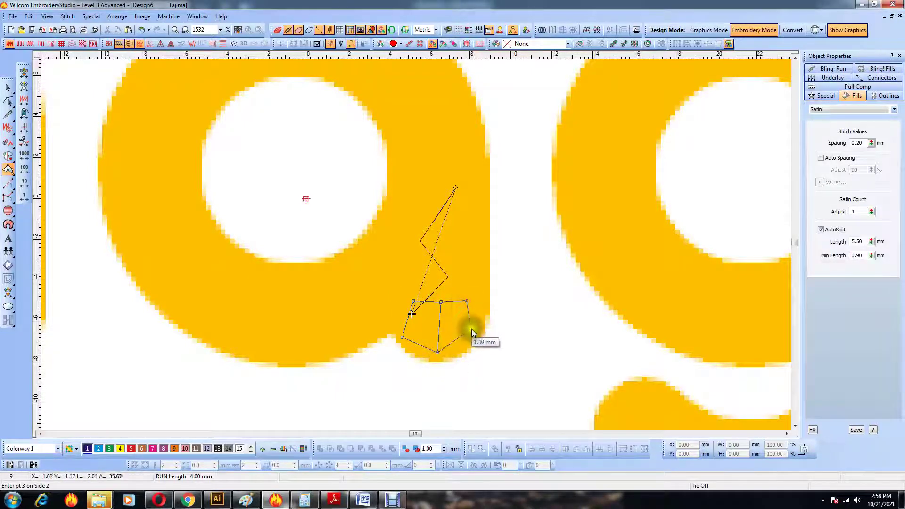
{"action": "left_click", "coordinate": [473, 335]}
{"action": "key", "text": "Return"}
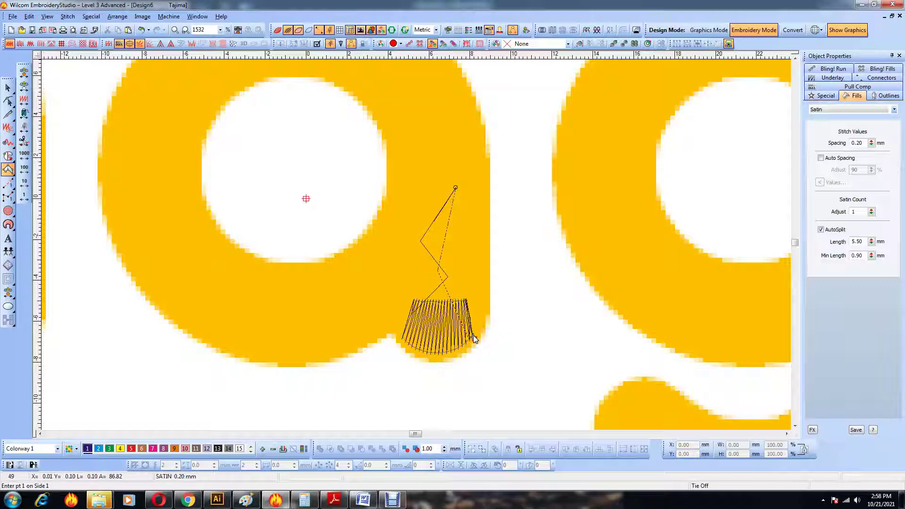
Digitize a run stitch from the foot patch up the stem and counterclockwise around the bowl to the bowl's lower right
{"action": "left_click", "coordinate": [8, 185]}
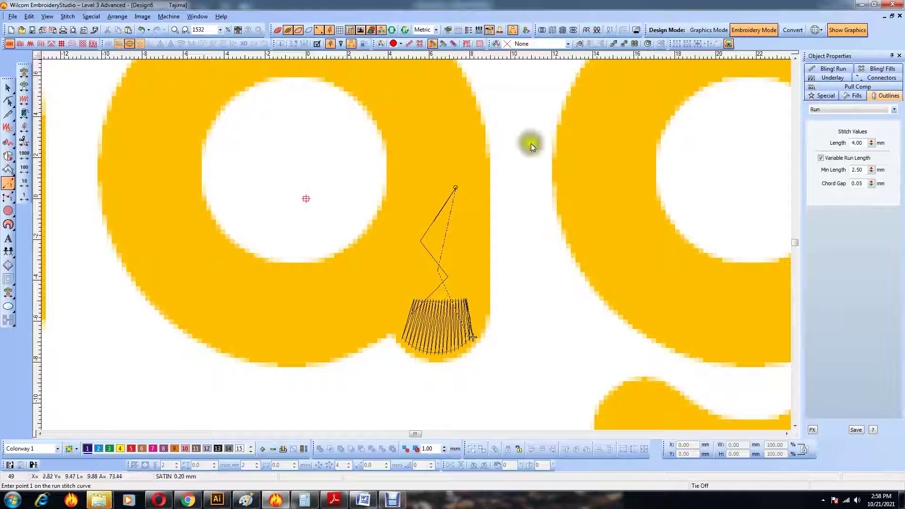
{"action": "left_click", "coordinate": [467, 293]}
{"action": "left_click", "coordinate": [435, 251]}
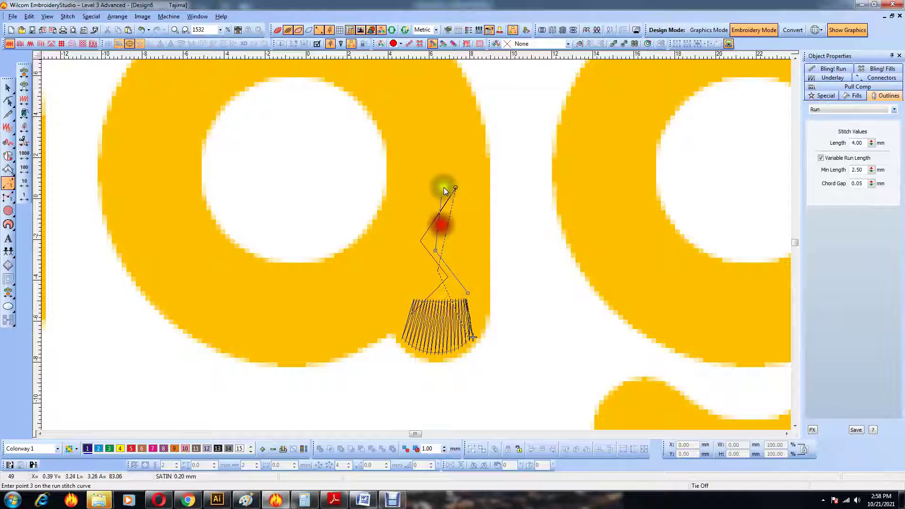
{"action": "left_click", "coordinate": [443, 166]}
{"action": "left_click", "coordinate": [429, 184]}
{"action": "left_click", "coordinate": [358, 120]}
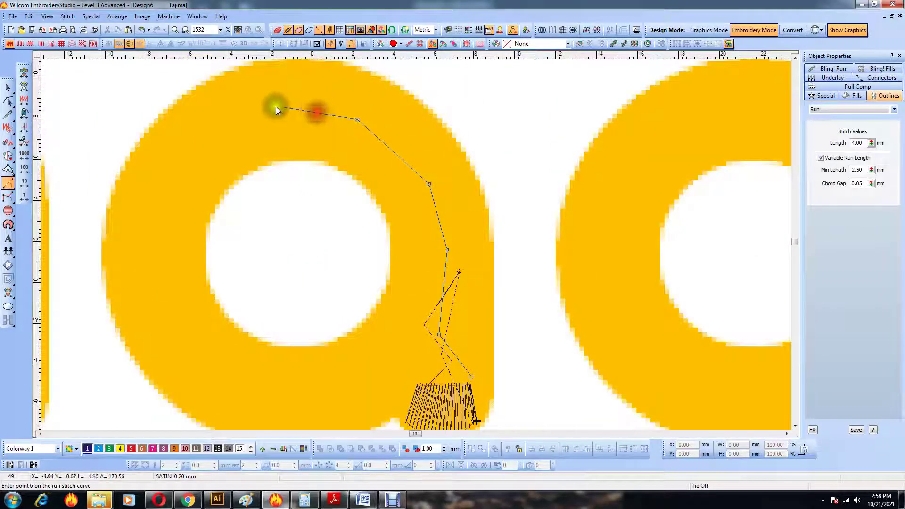
{"action": "left_click", "coordinate": [274, 106]}
{"action": "left_click", "coordinate": [189, 146]}
{"action": "left_click", "coordinate": [158, 226]}
{"action": "left_click", "coordinate": [164, 317]}
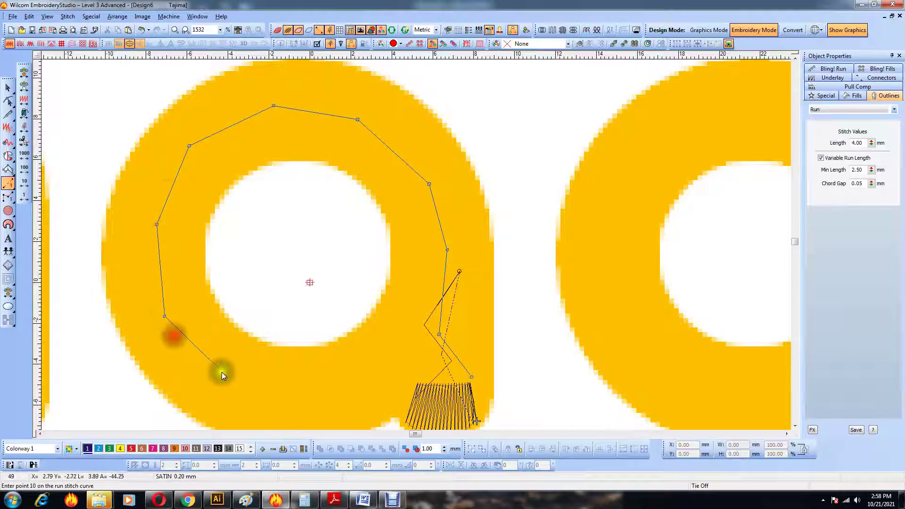
{"action": "left_click", "coordinate": [222, 372]}
{"action": "left_click", "coordinate": [310, 401]}
{"action": "left_click", "coordinate": [375, 374]}
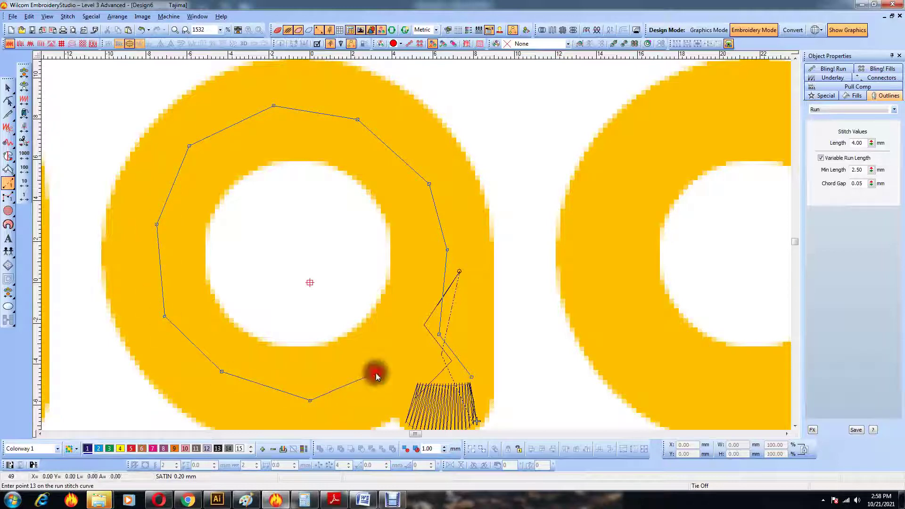
{"action": "key", "text": "Return"}
Digitize a four-point Input A satin patch where the bowl of the "a" meets the stem
{"action": "left_click", "coordinate": [8, 169]}
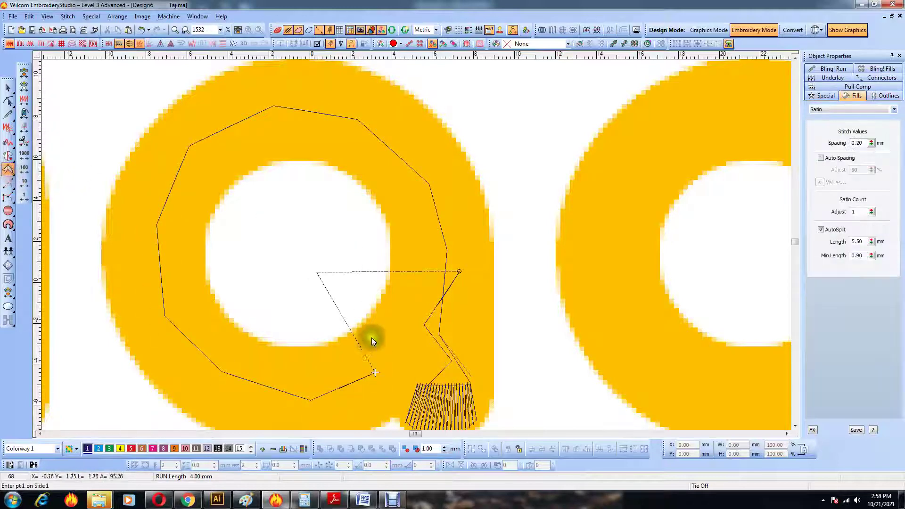
{"action": "left_click", "coordinate": [376, 326]}
{"action": "left_click", "coordinate": [409, 292]}
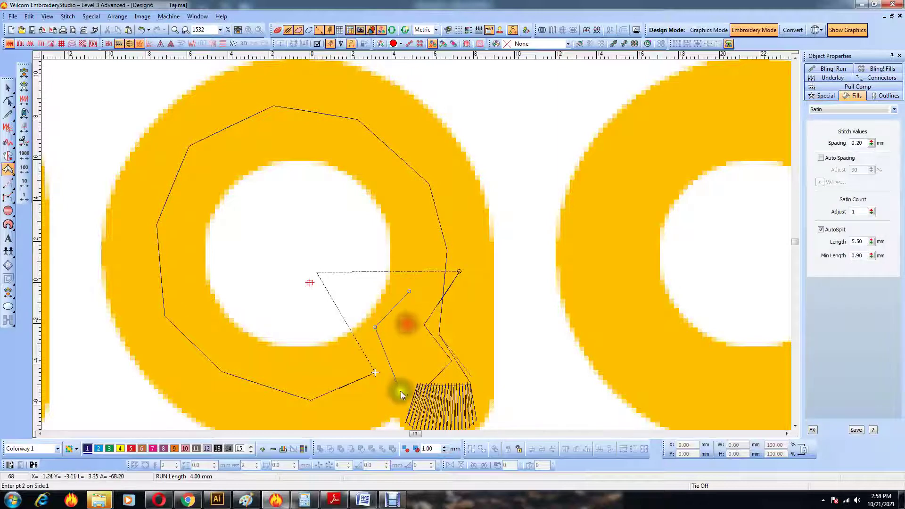
{"action": "left_click", "coordinate": [438, 364]}
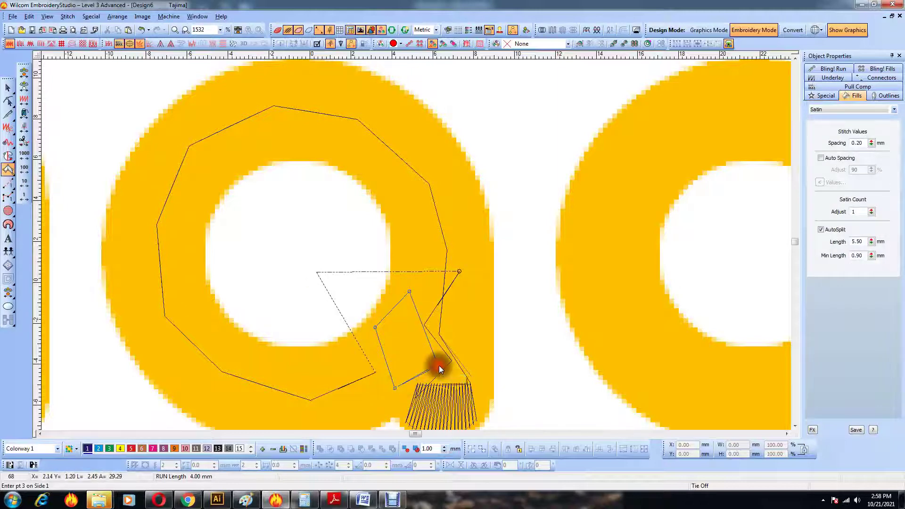
{"action": "key", "text": "Return"}
Select the satin patch at the bowl-stem junction and set its spacing to 0.40 mm
{"action": "left_click", "coordinate": [7, 91]}
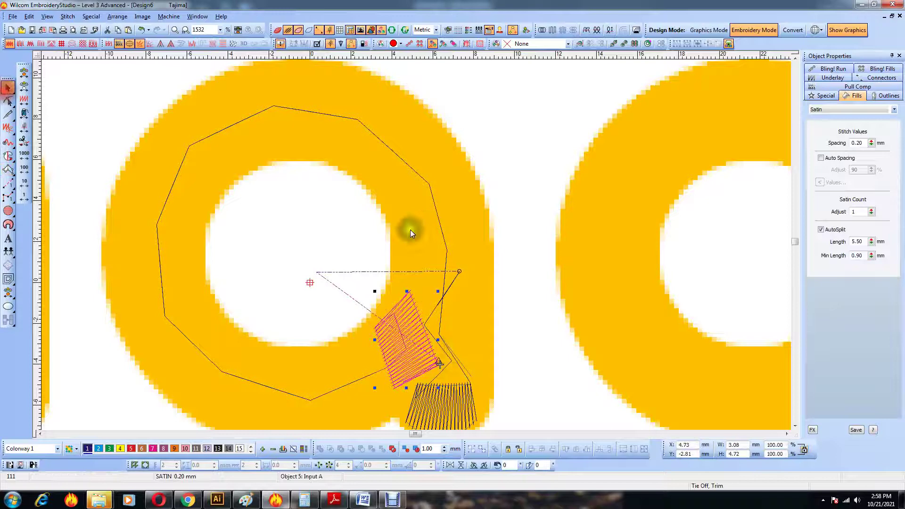
{"action": "left_click", "coordinate": [857, 143]}
{"action": "key", "text": "Return"}
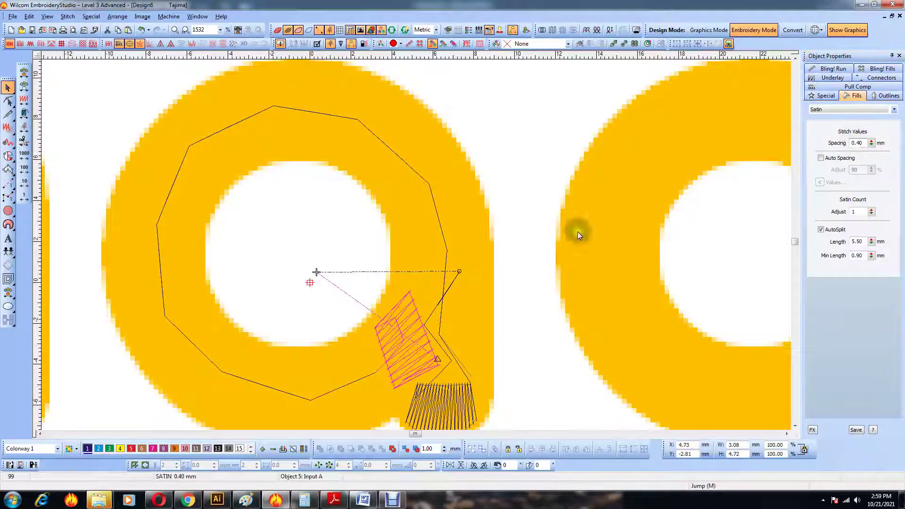
Start an Input A satin column at the bowl-stem junction and place curved point pairs along the bottom of the bowl
{"action": "left_click", "coordinate": [9, 170]}
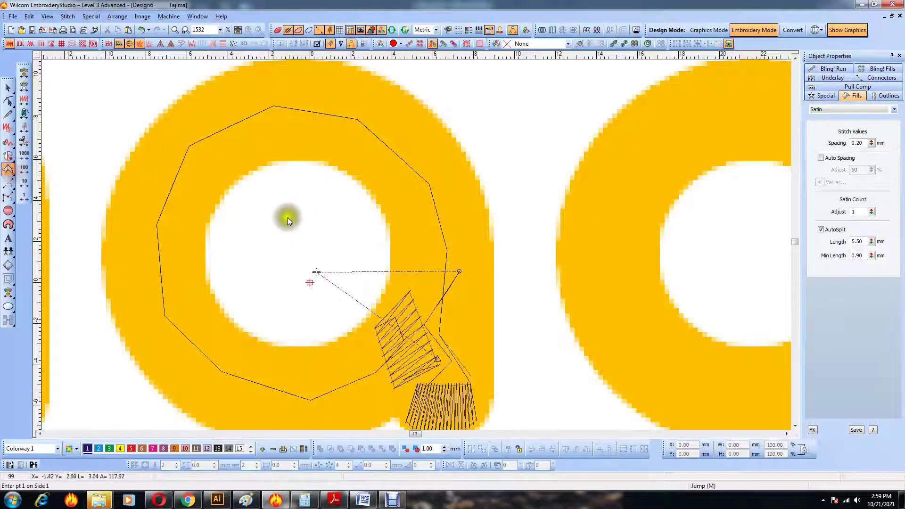
{"action": "left_click", "coordinate": [394, 271]}
{"action": "left_click", "coordinate": [419, 283]}
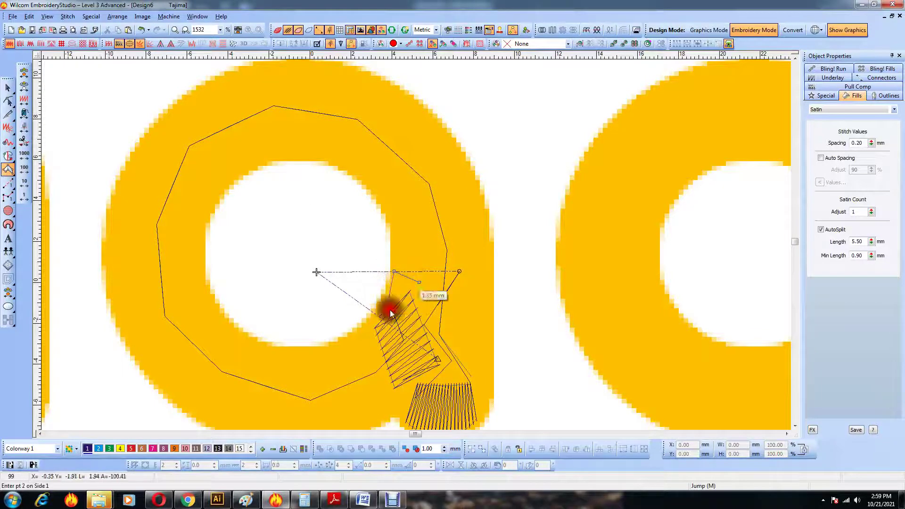
{"action": "left_click", "coordinate": [365, 319]}
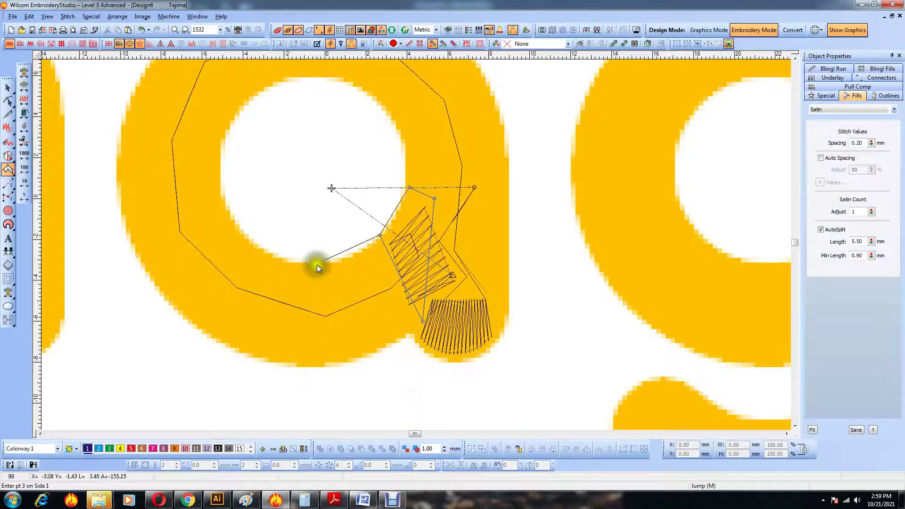
{"action": "right_click", "coordinate": [317, 264]}
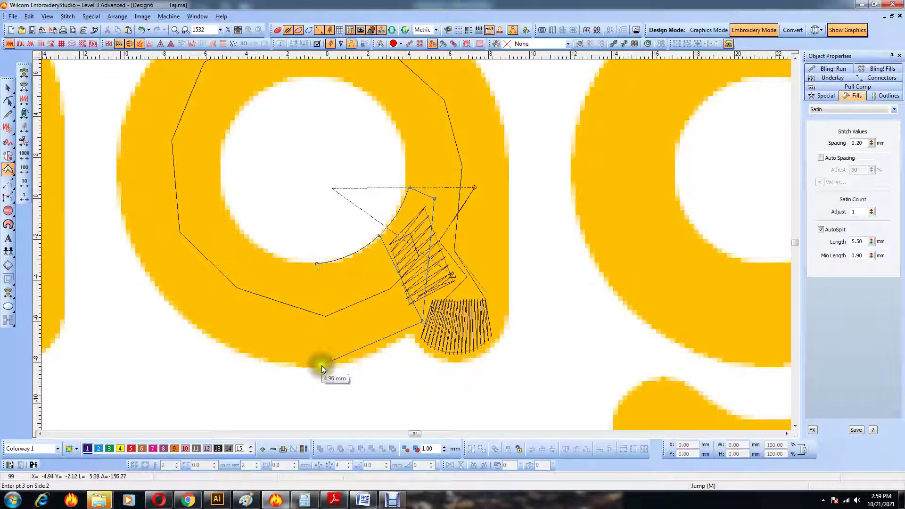
{"action": "right_click", "coordinate": [321, 365]}
{"action": "right_click", "coordinate": [256, 247]}
{"action": "right_click", "coordinate": [188, 322]}
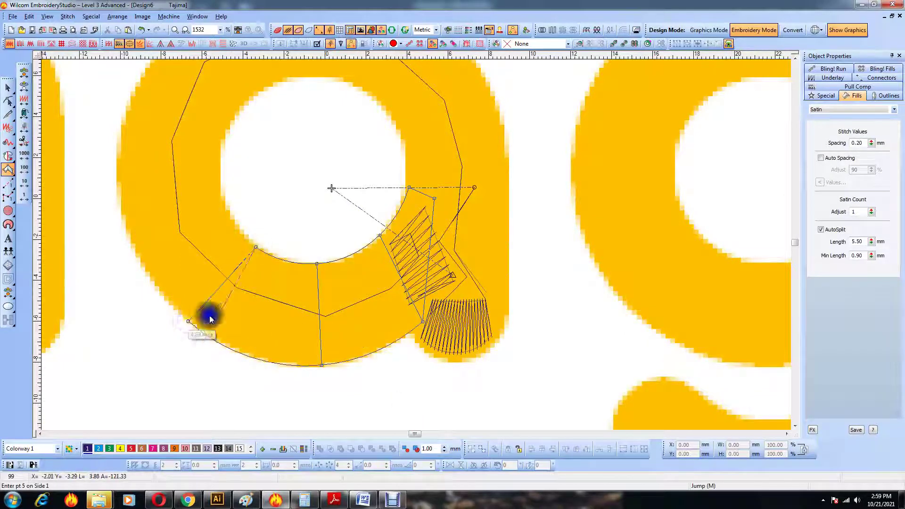
Continue the satin column with curved point pairs up the left side of the bowl and over its top to the upper right
{"action": "scroll", "coordinate": [440, 202], "scroll_direction": "down", "scroll_amount": 3}
{"action": "scroll", "coordinate": [417, 245], "scroll_direction": "up", "scroll_amount": 3}
{"action": "right_click", "coordinate": [406, 229]}
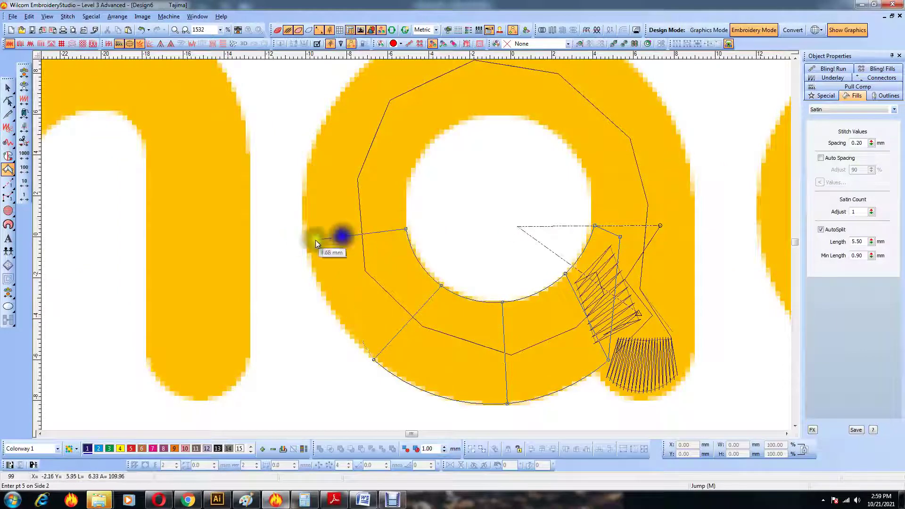
{"action": "right_click", "coordinate": [304, 242]}
{"action": "right_click", "coordinate": [422, 153]}
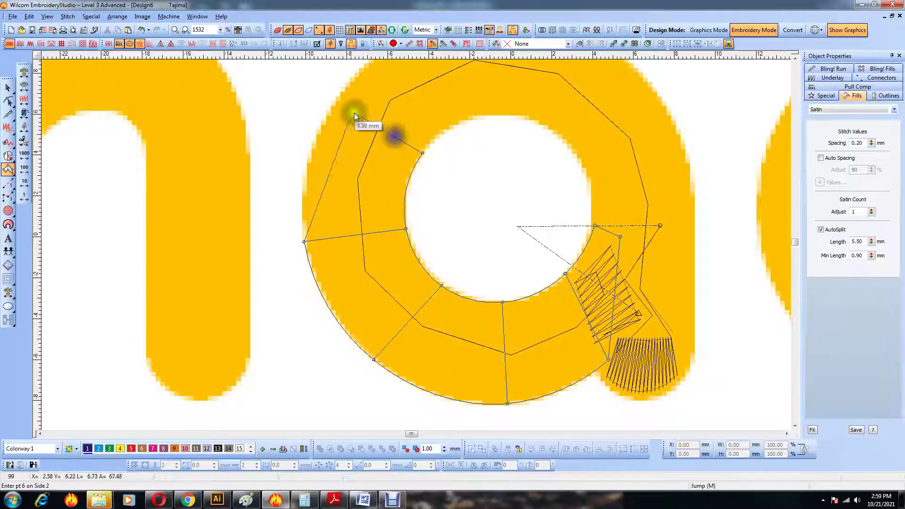
{"action": "right_click", "coordinate": [337, 100]}
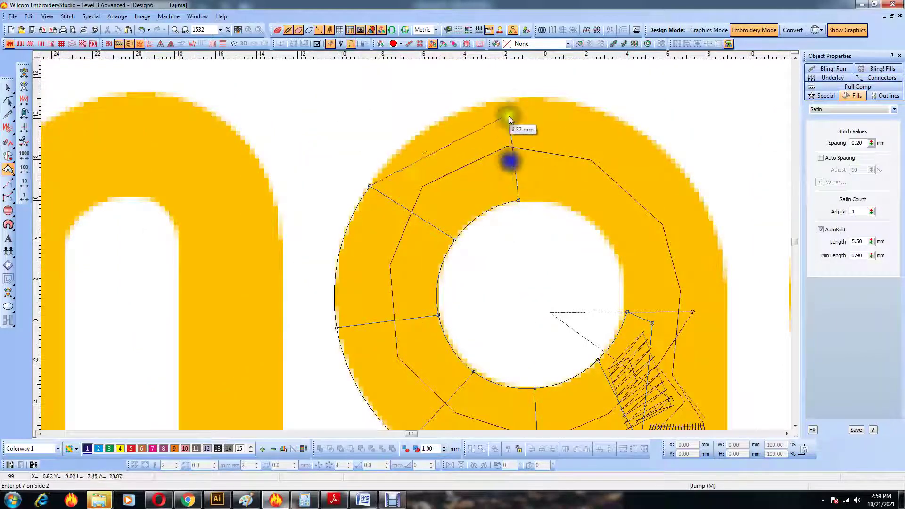
{"action": "right_click", "coordinate": [507, 97]}
{"action": "right_click", "coordinate": [589, 218]}
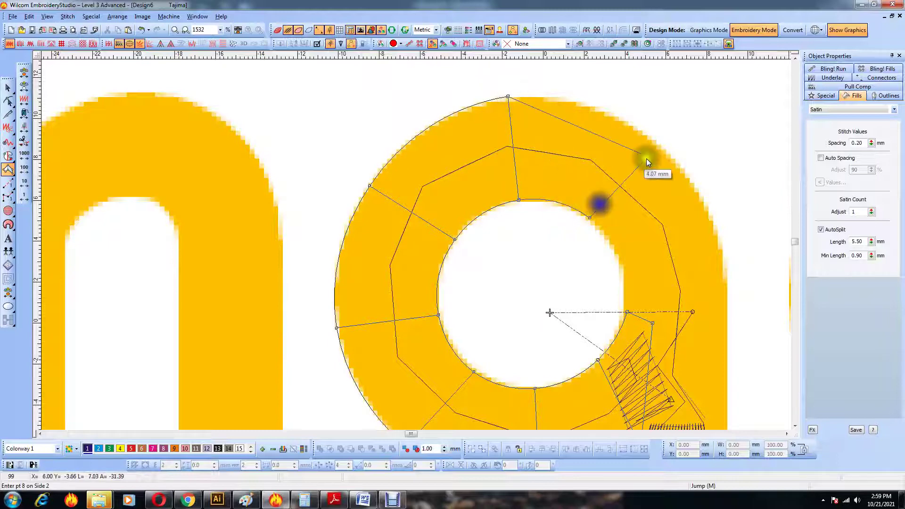
{"action": "right_click", "coordinate": [651, 143]}
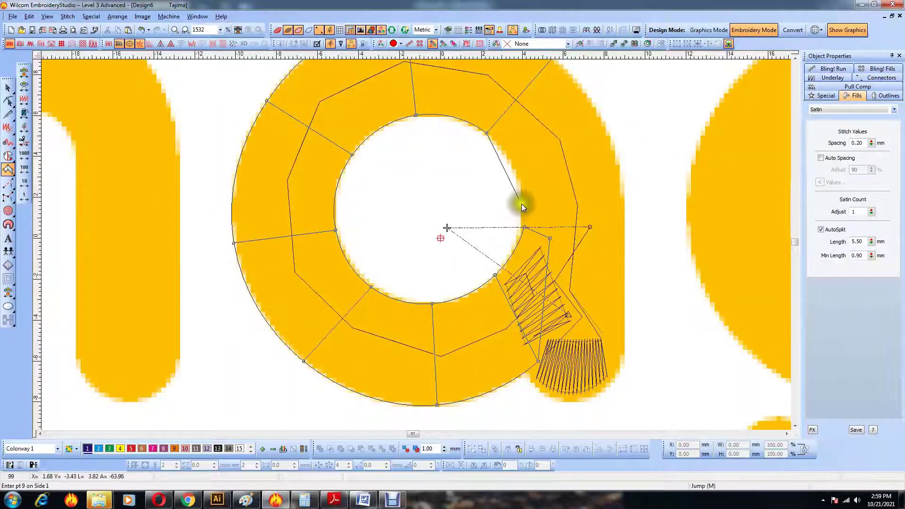
Finish the Input A satin column with point pairs down the stem of the "a" and around its rounded foot
{"action": "right_click", "coordinate": [522, 203]}
{"action": "right_click", "coordinate": [621, 201]}
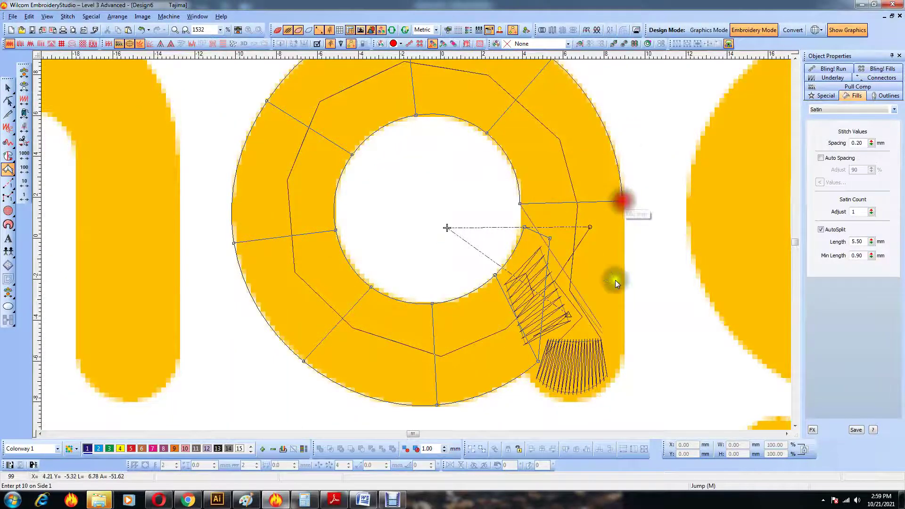
{"action": "right_click", "coordinate": [530, 367]}
{"action": "right_click", "coordinate": [623, 363]}
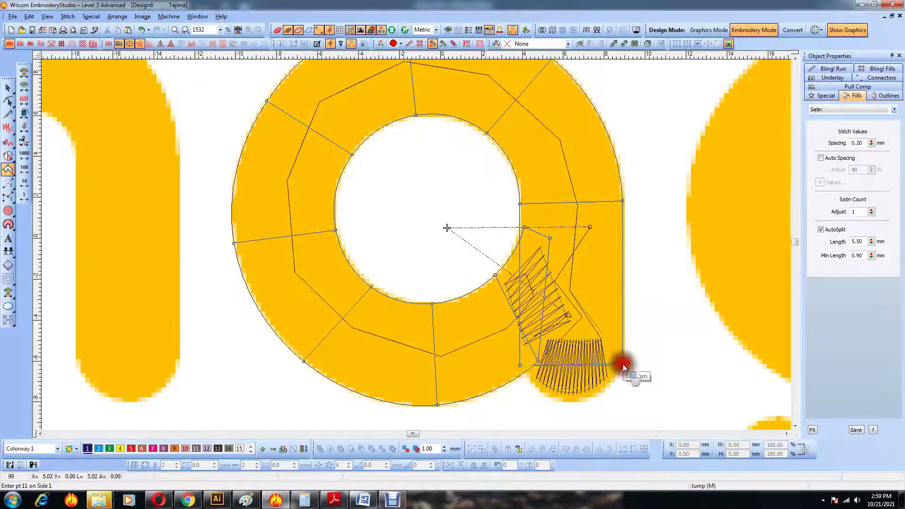
{"action": "right_click", "coordinate": [536, 391]}
{"action": "right_click", "coordinate": [605, 390]}
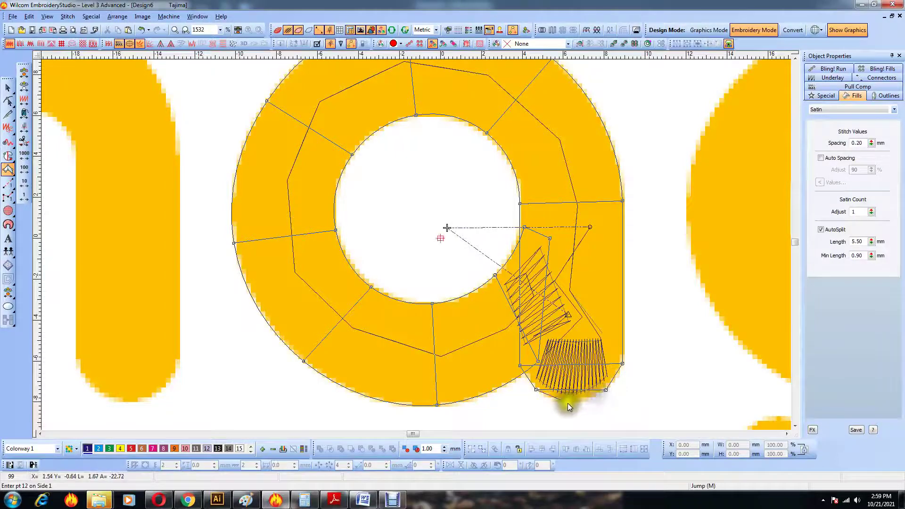
{"action": "right_click", "coordinate": [582, 403]}
{"action": "key", "text": "Return"}
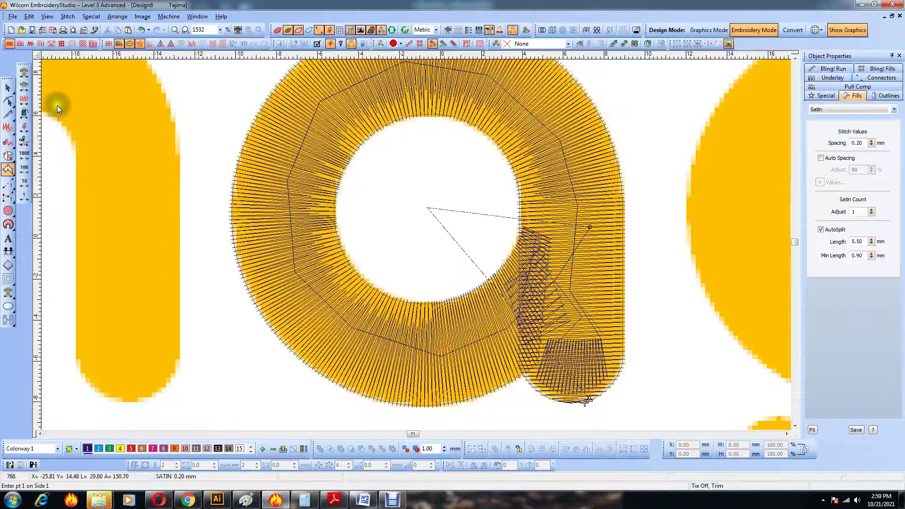
Reshape the satin column of the "a" by nudging its stem edge points and two inner points on the bowl's left side
{"action": "left_click", "coordinate": [8, 100]}
{"action": "left_click_drag", "start_coordinate": [479, 181], "coordinate": [544, 368]}
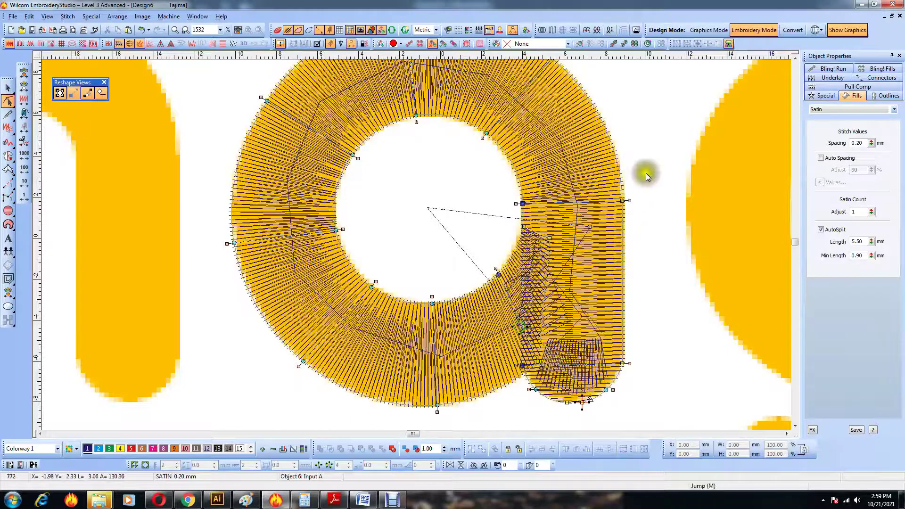
{"action": "left_click_drag", "start_coordinate": [647, 176], "coordinate": [592, 377]}
{"action": "key", "text": "Left"}
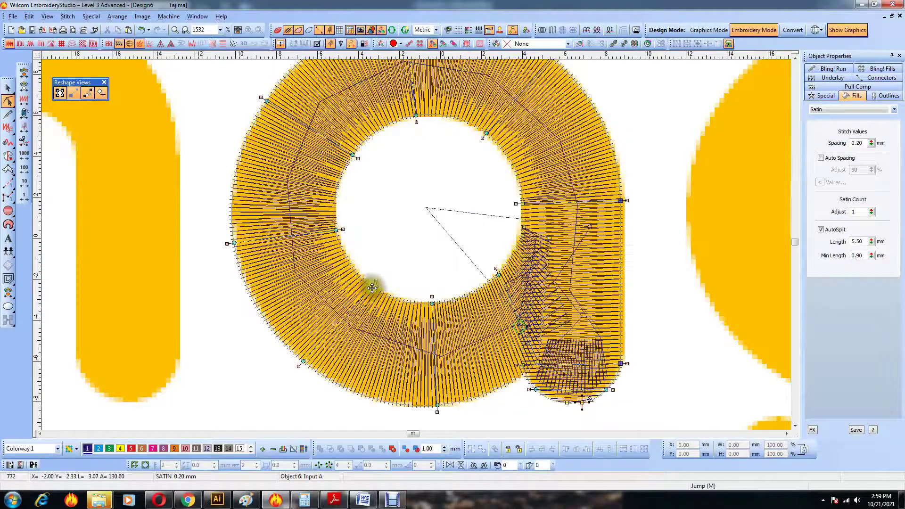
{"action": "left_click_drag", "start_coordinate": [372, 287], "coordinate": [365, 284]}
{"action": "left_click_drag", "start_coordinate": [335, 230], "coordinate": [333, 224]}
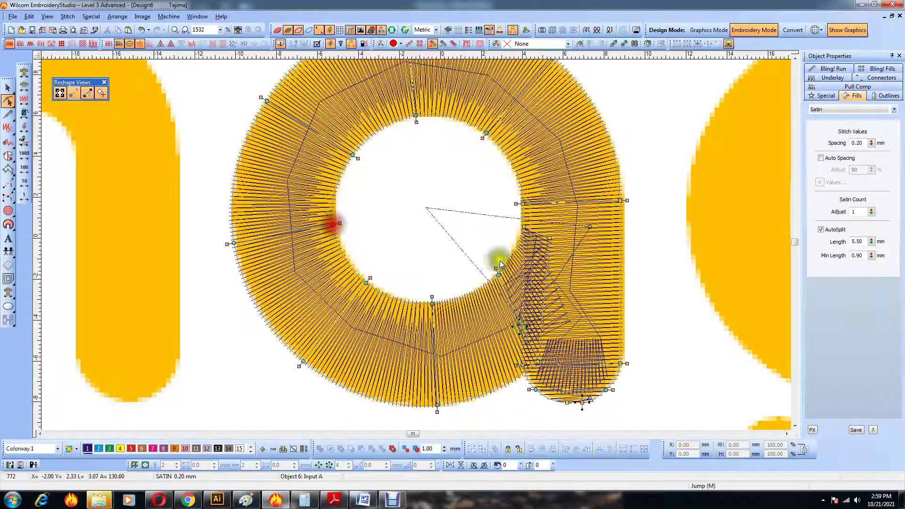
{"action": "key", "text": "Escape"}
Select the satin patch at the bowl-stem junction and stretch it slightly at its upper and lower ends
{"action": "left_click", "coordinate": [559, 299]}
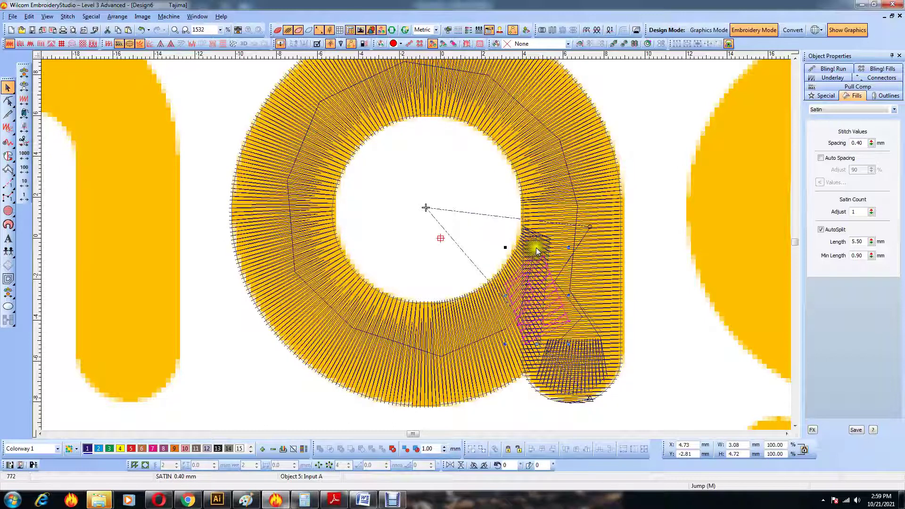
{"action": "left_click_drag", "start_coordinate": [536, 248], "coordinate": [536, 236]}
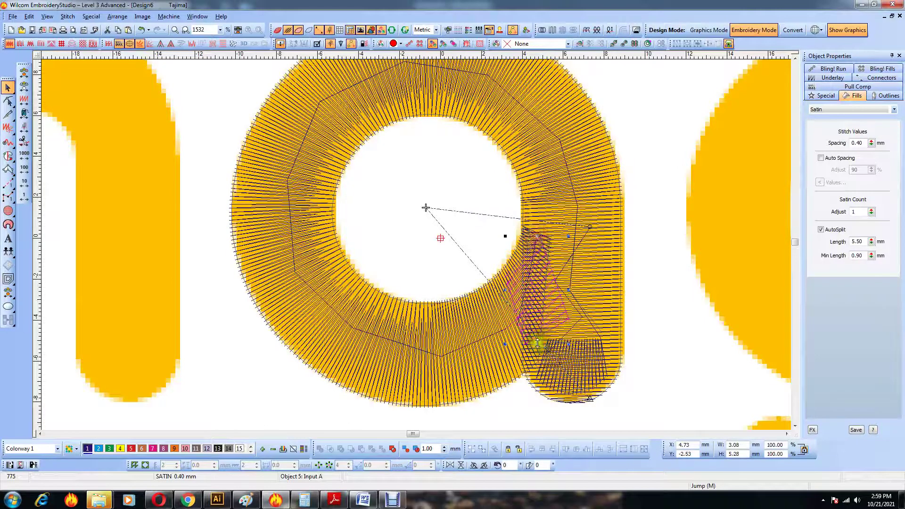
{"action": "left_click_drag", "start_coordinate": [538, 343], "coordinate": [537, 347]}
Apply a Jagged edge to Side 1 of the satin patch at the foot of the "a", with roughness 2 and range 3.00 mm
{"action": "left_click", "coordinate": [594, 342]}
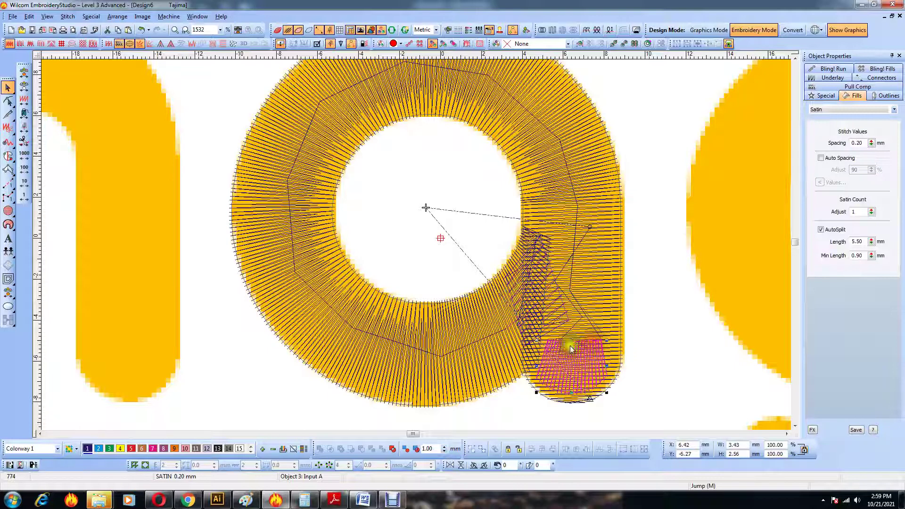
{"action": "left_click", "coordinate": [193, 44]}
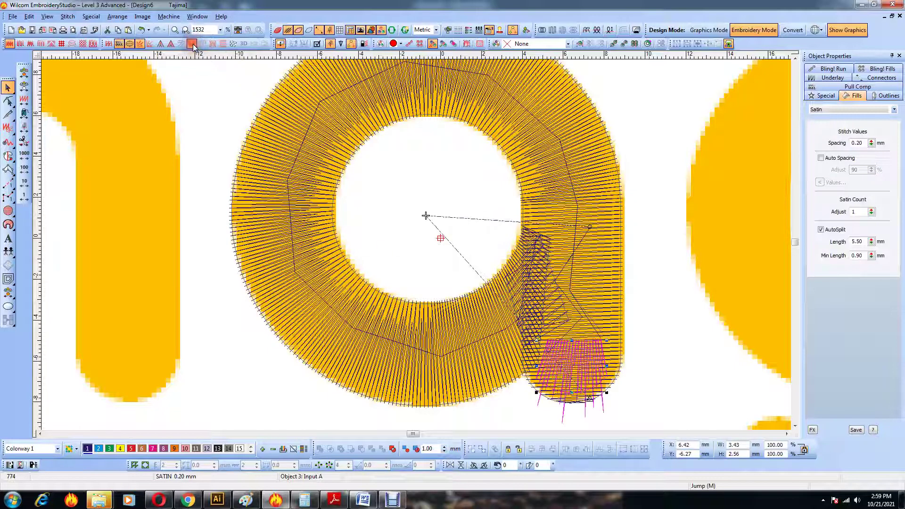
{"action": "right_click", "coordinate": [193, 45]}
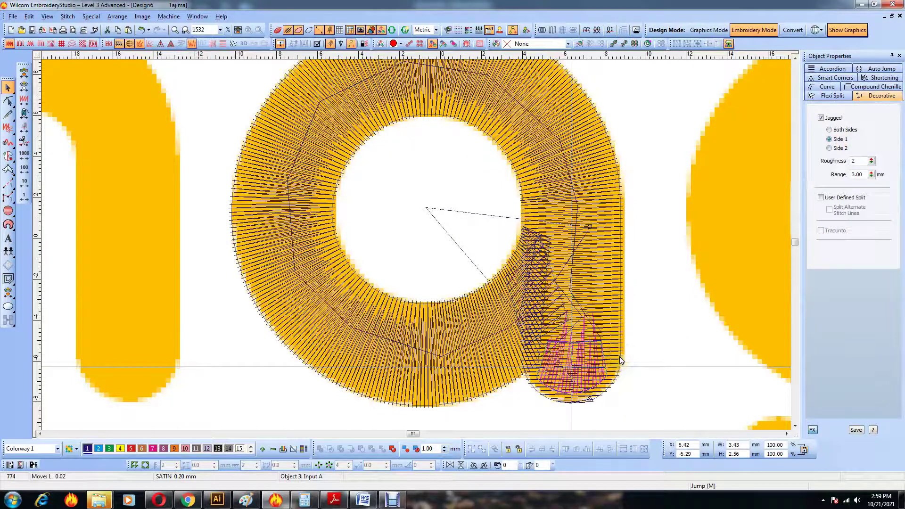
{"action": "left_click", "coordinate": [661, 286]}
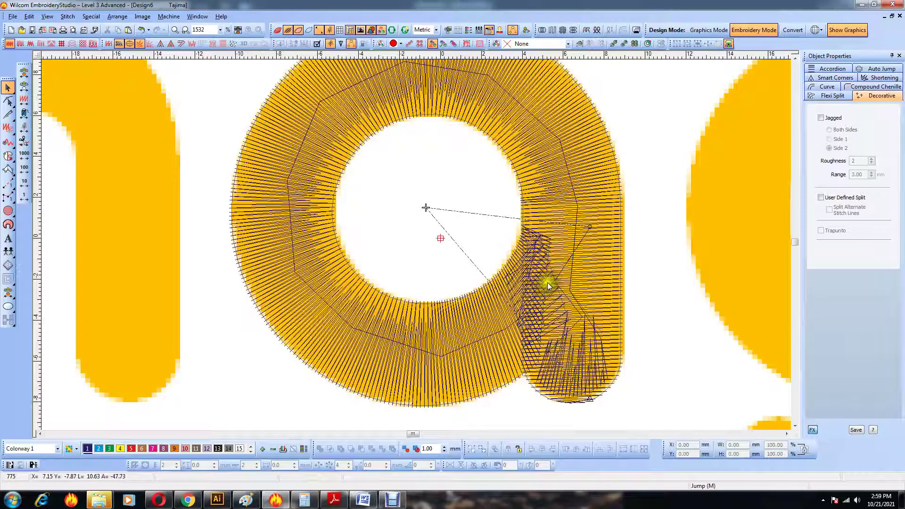
Digitize a four-point zigzag run stitch down the lower part of the first stem of the "m"
{"action": "scroll", "coordinate": [619, 316], "scroll_direction": "down", "scroll_amount": 1}
{"action": "left_click", "coordinate": [8, 169]}
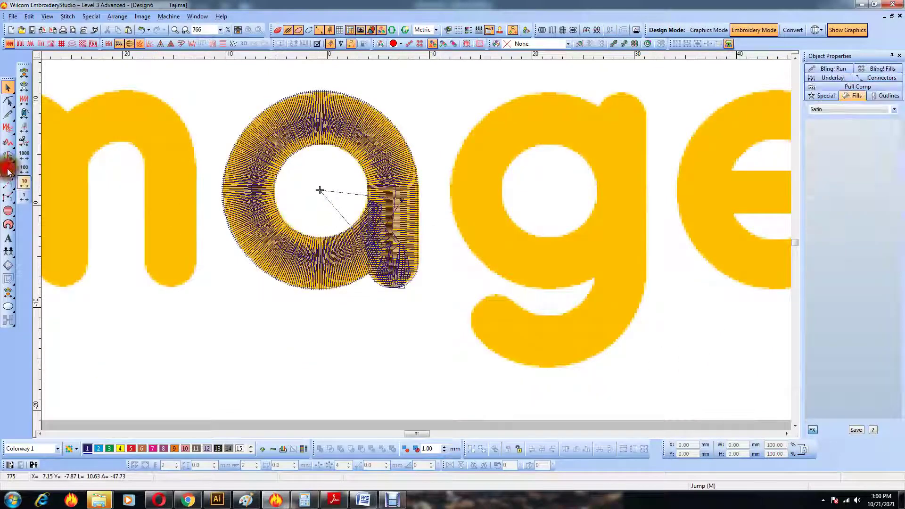
{"action": "key", "text": "shift+z"}
{"action": "key", "text": "z"}
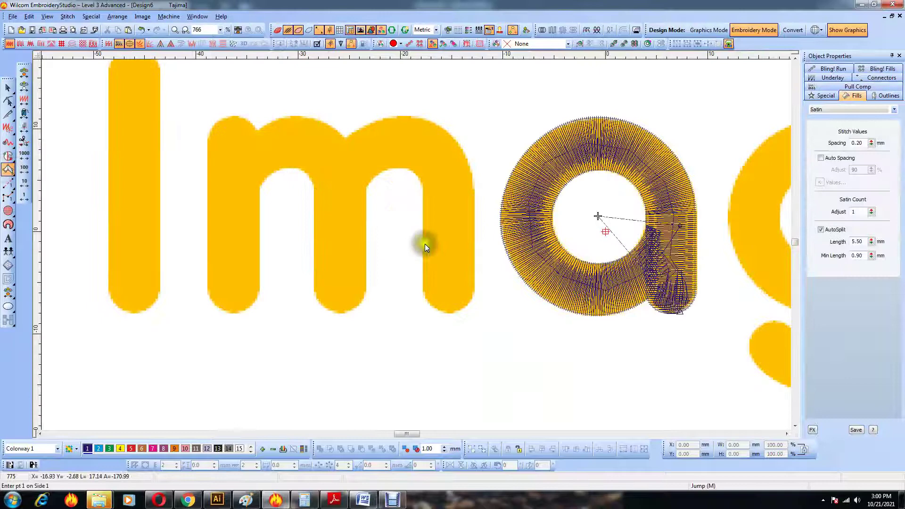
{"action": "left_click", "coordinate": [8, 184]}
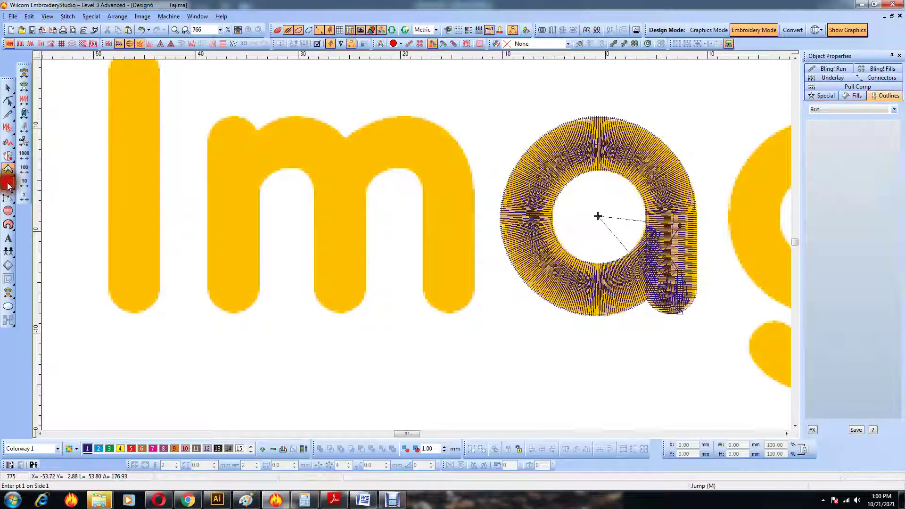
{"action": "key", "text": "z"}
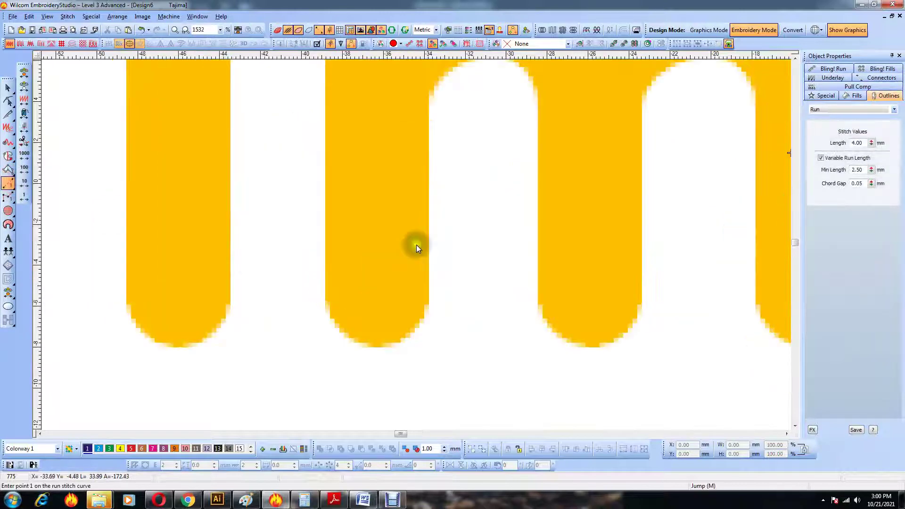
{"action": "left_click", "coordinate": [387, 202]}
{"action": "left_click", "coordinate": [356, 249]}
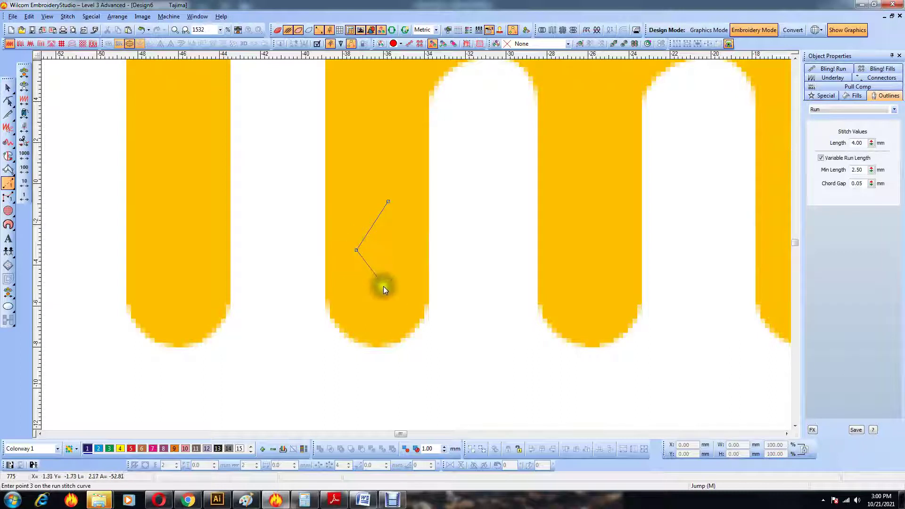
{"action": "left_click", "coordinate": [384, 285]}
{"action": "left_click", "coordinate": [350, 304]}
{"action": "key", "text": "Return"}
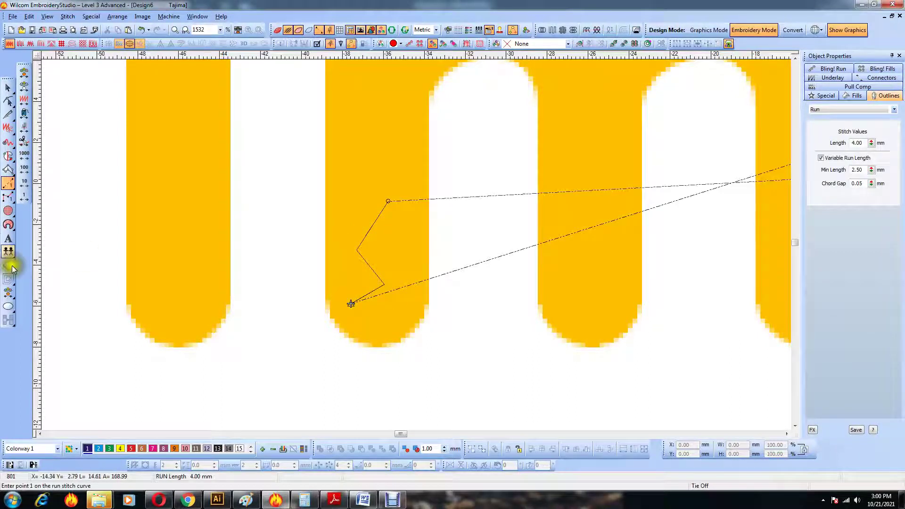
Digitize a six-point Input A satin patch about 3.4 × 2.5 mm in the foot of the first stem of the "m"
{"action": "left_click", "coordinate": [8, 171]}
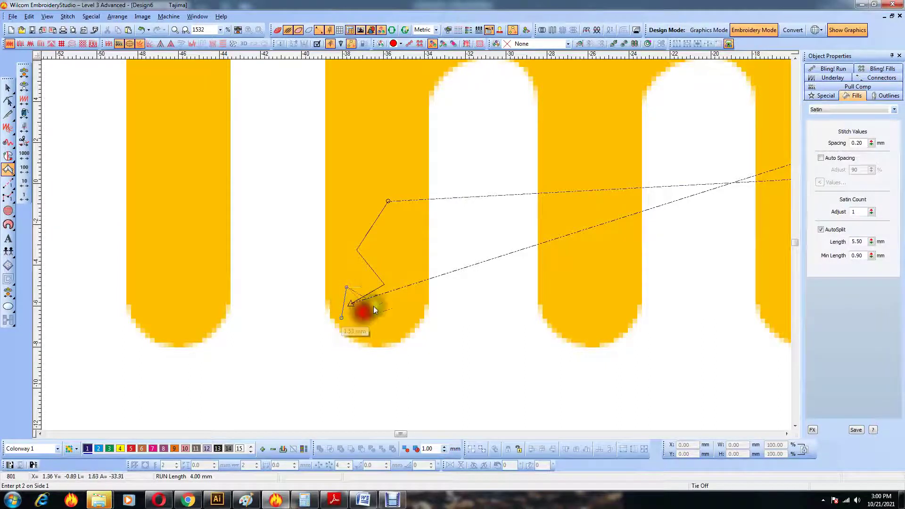
{"action": "left_click", "coordinate": [377, 287]}
{"action": "left_click", "coordinate": [375, 336]}
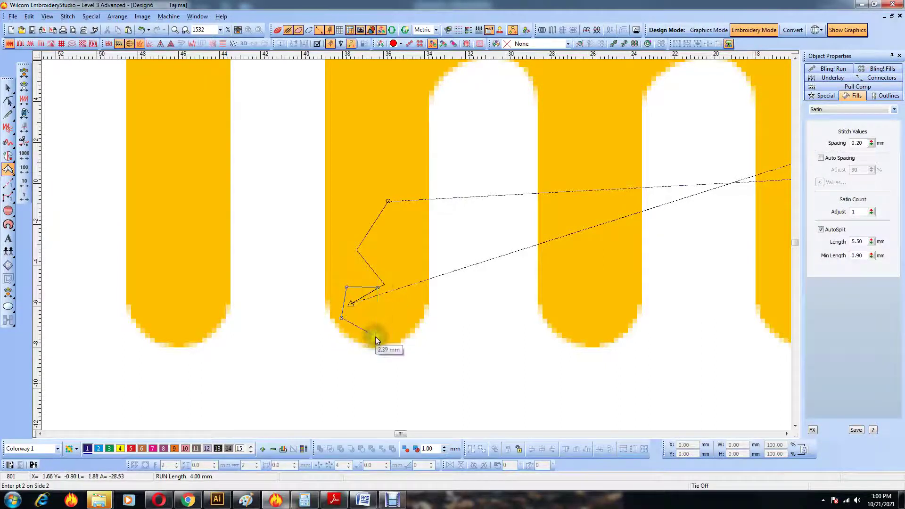
{"action": "left_click", "coordinate": [411, 286]}
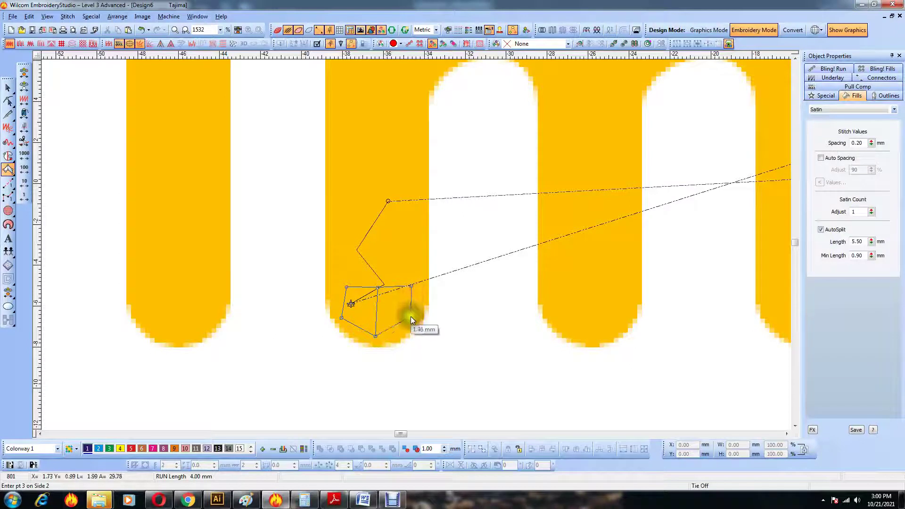
{"action": "left_click", "coordinate": [411, 317]}
{"action": "key", "text": "Return"}
Reshape the foot patch of the first stem by adjusting its lower corner points and the middle point of its upper edge
{"action": "left_click", "coordinate": [8, 101]}
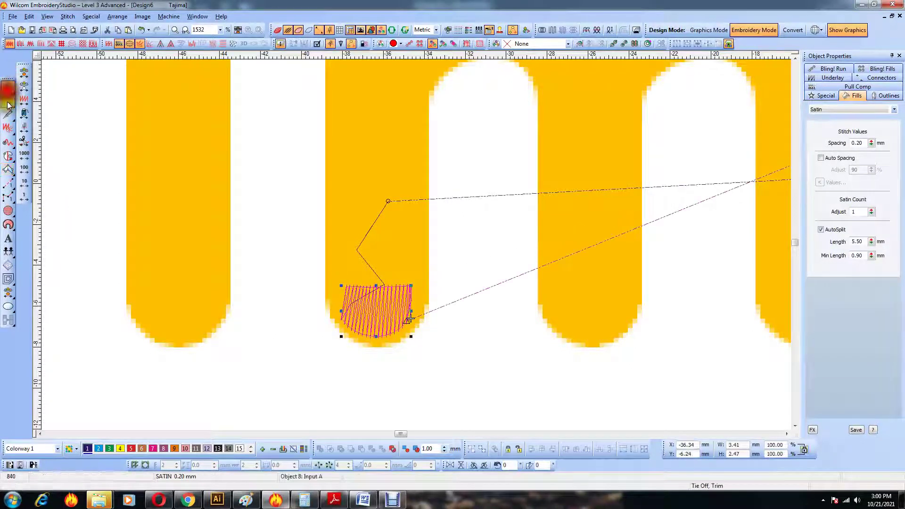
{"action": "left_click_drag", "start_coordinate": [341, 318], "coordinate": [344, 320]}
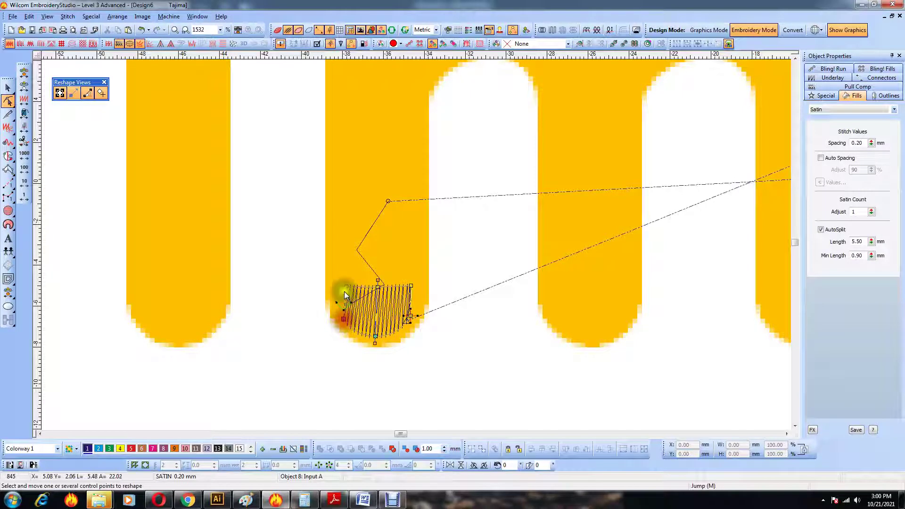
{"action": "left_click_drag", "start_coordinate": [411, 315], "coordinate": [411, 318]}
{"action": "left_click", "coordinate": [378, 288]}
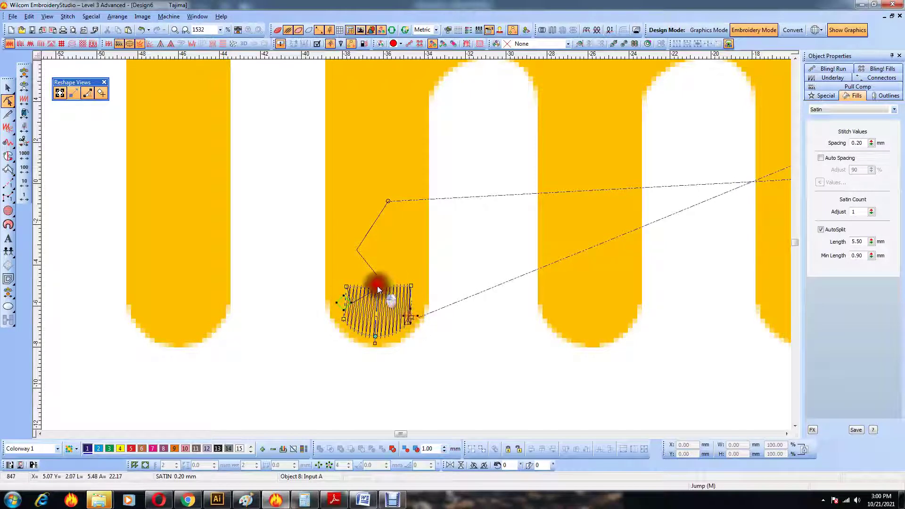
Digitize a run stitch from the foot patch up the first stem of the "m" to where the first arch begins
{"action": "left_click", "coordinate": [8, 183]}
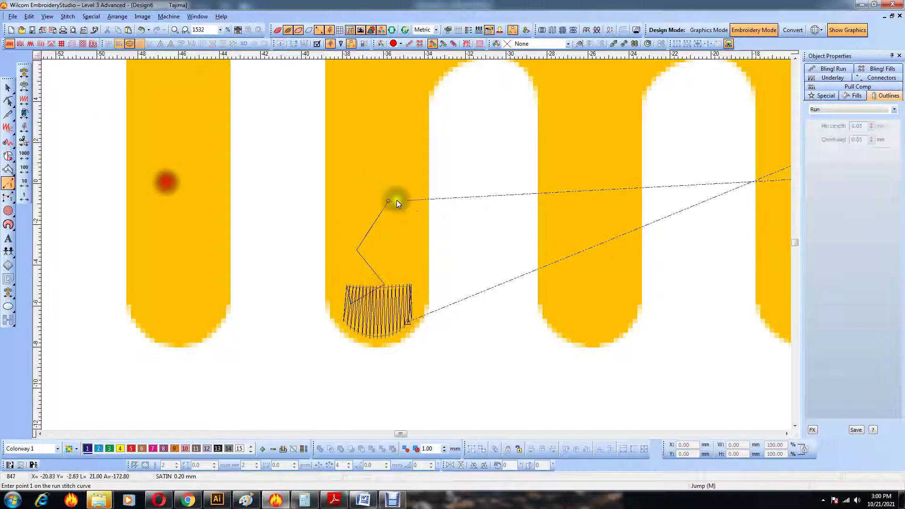
{"action": "left_click", "coordinate": [400, 278]}
{"action": "left_click", "coordinate": [364, 205]}
{"action": "scroll", "coordinate": [371, 186], "scroll_direction": "up", "scroll_amount": 3}
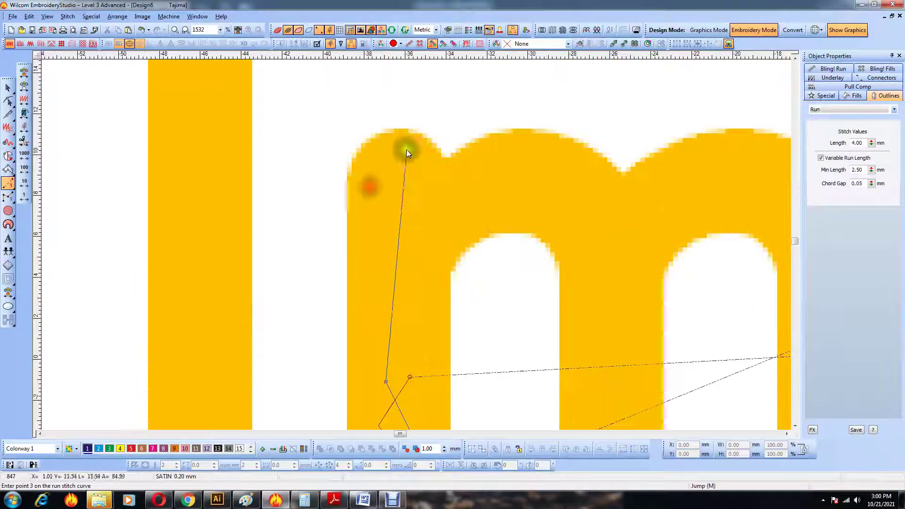
{"action": "left_click", "coordinate": [395, 297]}
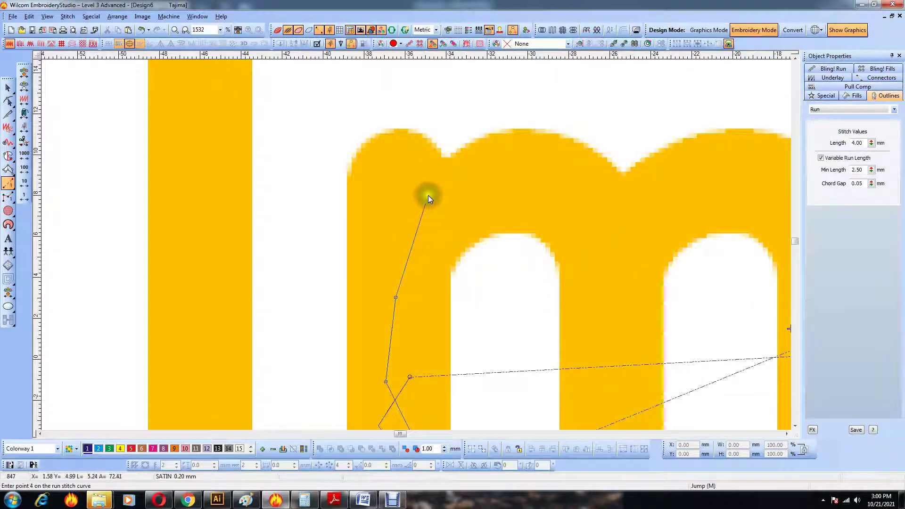
{"action": "left_click", "coordinate": [423, 201]}
{"action": "key", "text": "Return"}
Digitize a four-point Input A satin patch where the first arch of the "m" meets its first stem
{"action": "left_click", "coordinate": [8, 169]}
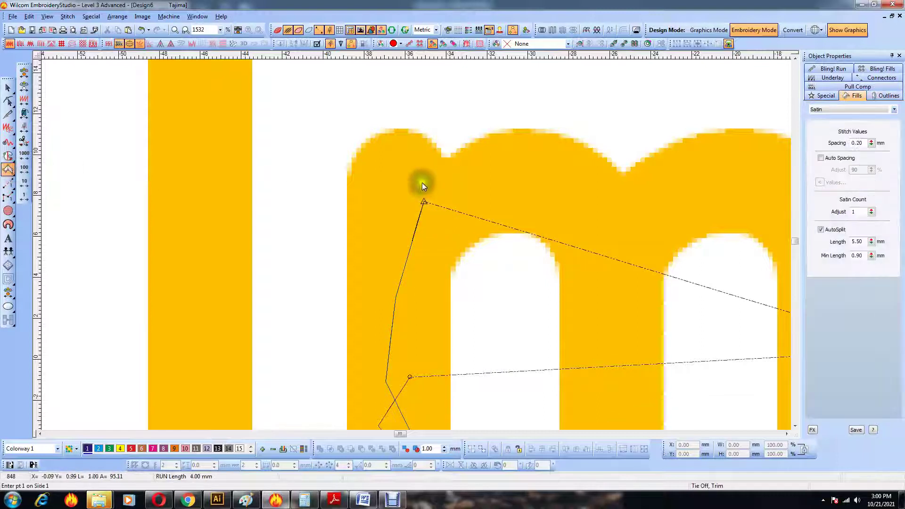
{"action": "left_click", "coordinate": [452, 166]}
{"action": "left_click", "coordinate": [428, 260]}
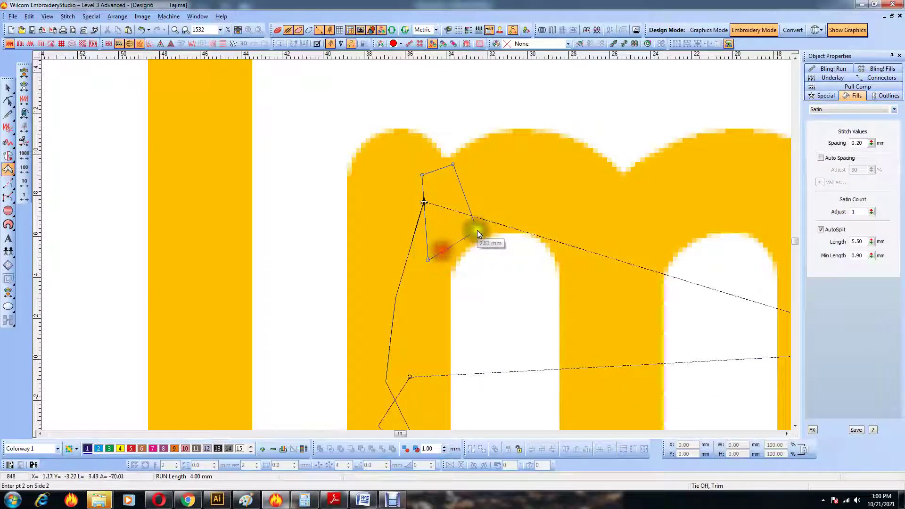
{"action": "left_click", "coordinate": [477, 230]}
{"action": "key", "text": "Return"}
Reshape the satin patch at the first arch junction by moving its corner points to fit inside the "m"
{"action": "key", "text": "h"}
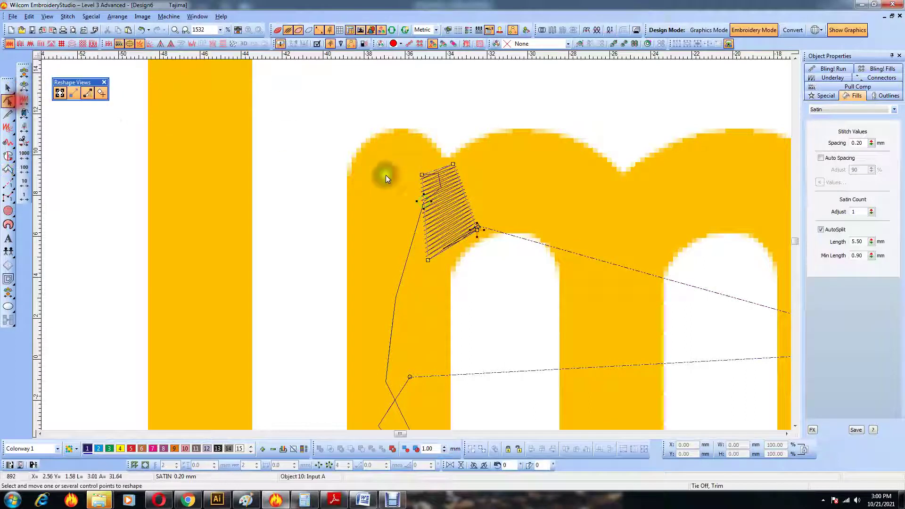
{"action": "left_click_drag", "start_coordinate": [422, 176], "coordinate": [453, 168]}
{"action": "left_click_drag", "start_coordinate": [477, 230], "coordinate": [471, 230]}
{"action": "left_click_drag", "start_coordinate": [428, 260], "coordinate": [429, 250]}
{"action": "left_click_drag", "start_coordinate": [421, 201], "coordinate": [416, 178]}
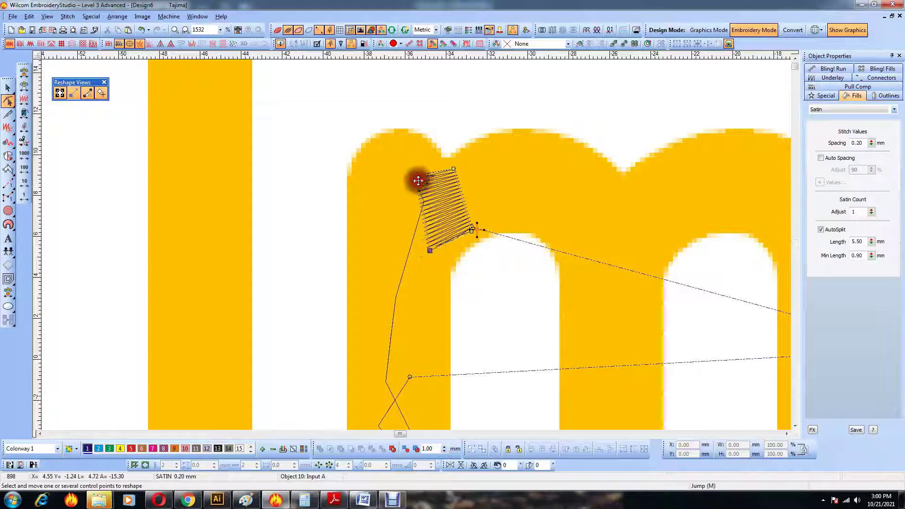
Digitize a run stitch from the junction patch over the first arch to the upper middle stem, and activate Input A
{"action": "left_click", "coordinate": [7, 193]}
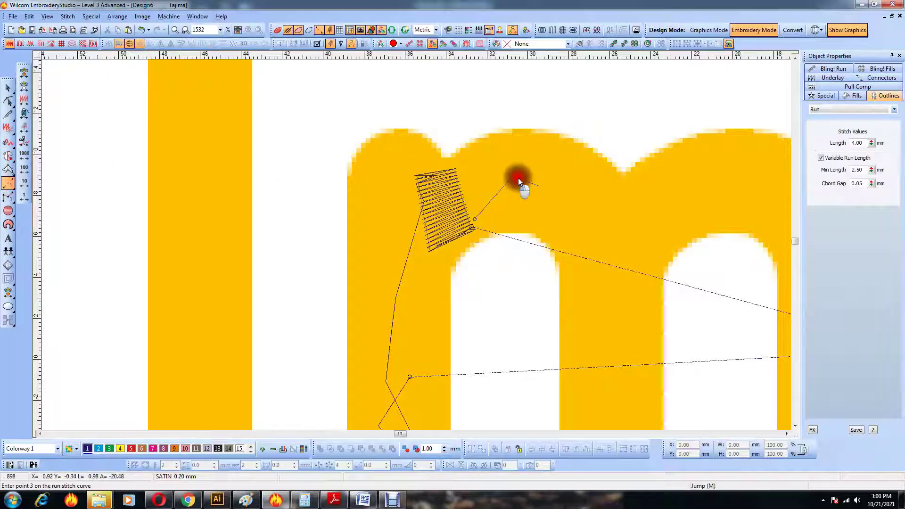
{"action": "left_click", "coordinate": [616, 261]}
{"action": "key", "text": "shift+z"}
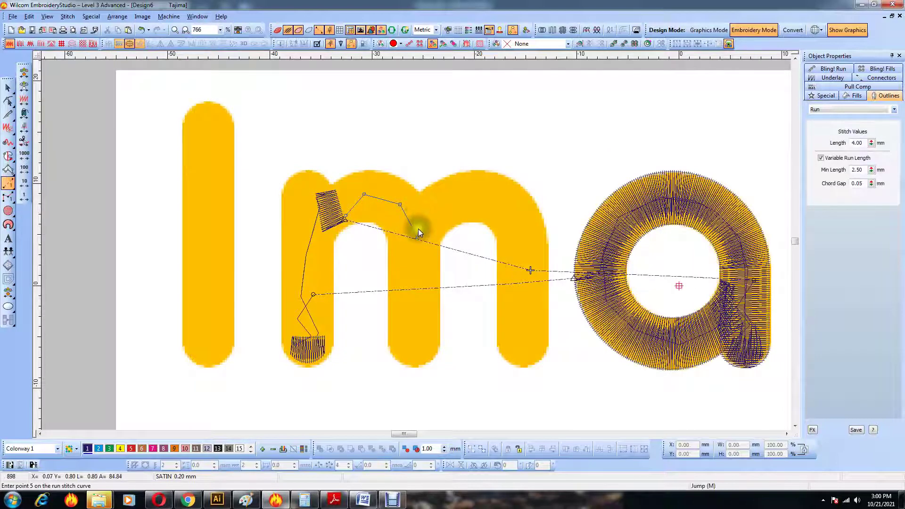
{"action": "left_click", "coordinate": [417, 225]}
{"action": "left_click", "coordinate": [8, 169]}
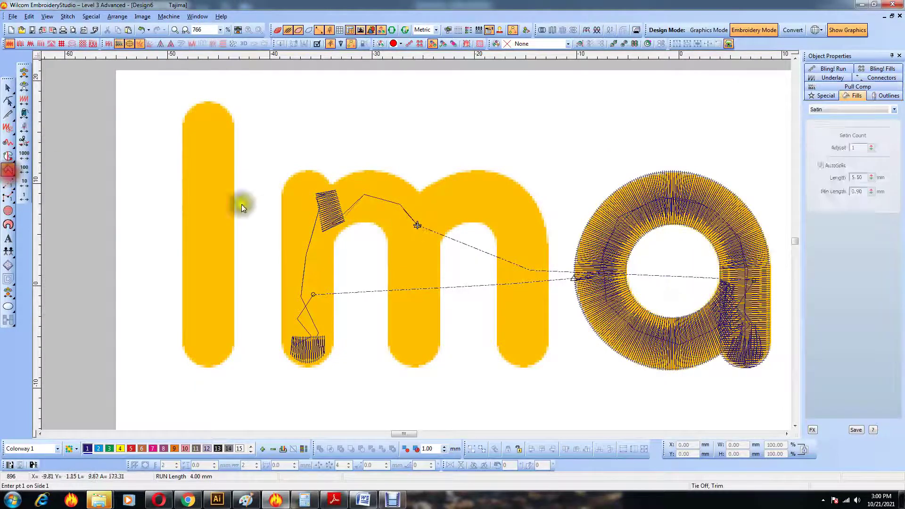
Digitize a four-point Input A satin patch where the second arch of the "m" meets its middle stem
{"action": "key", "text": "z"}
{"action": "left_click", "coordinate": [393, 192]}
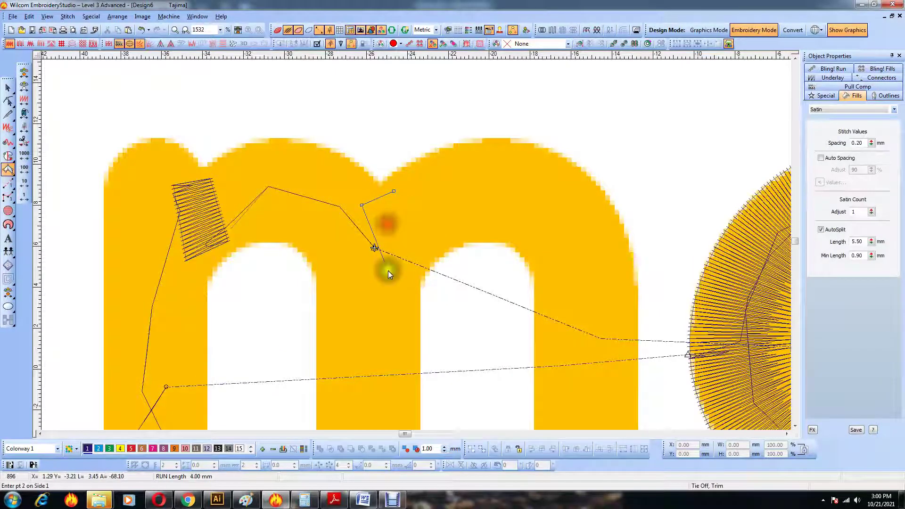
{"action": "left_click", "coordinate": [387, 271]}
{"action": "key", "text": "Return"}
Reshape the satin patch at the second arch junction by adjusting its two corner points on the second-arch side
{"action": "left_click", "coordinate": [8, 87]}
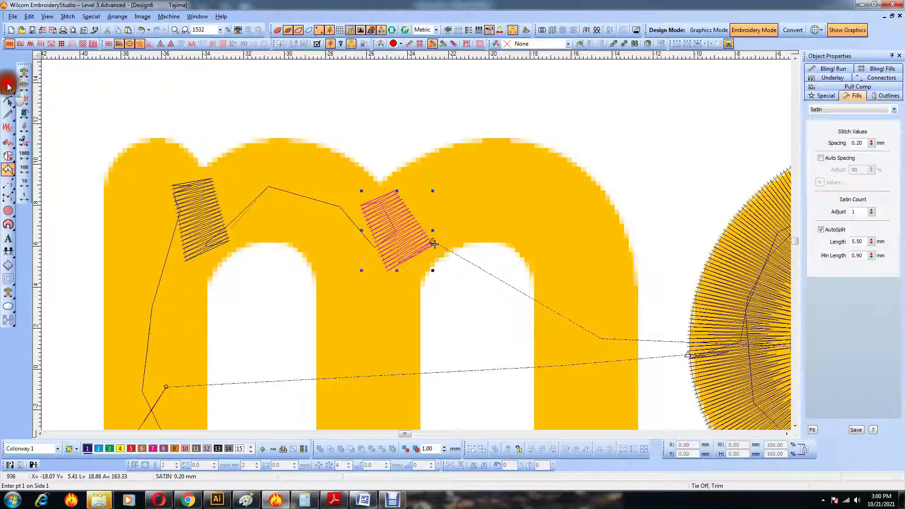
{"action": "left_click", "coordinate": [8, 101]}
{"action": "left_click_drag", "start_coordinate": [394, 191], "coordinate": [397, 188]}
{"action": "left_click", "coordinate": [430, 247]}
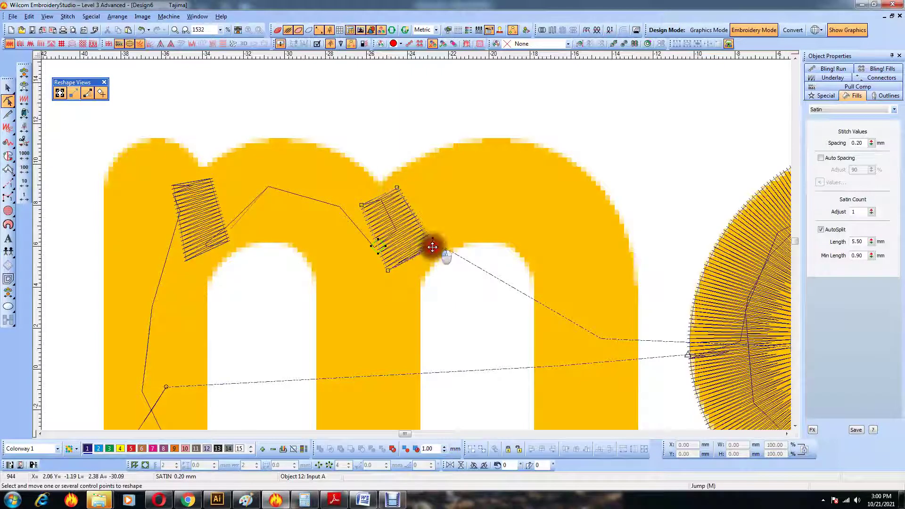
Digitize a run stitch from the second junction patch down the middle stem of the "m" to its foot
{"action": "left_click", "coordinate": [6, 187]}
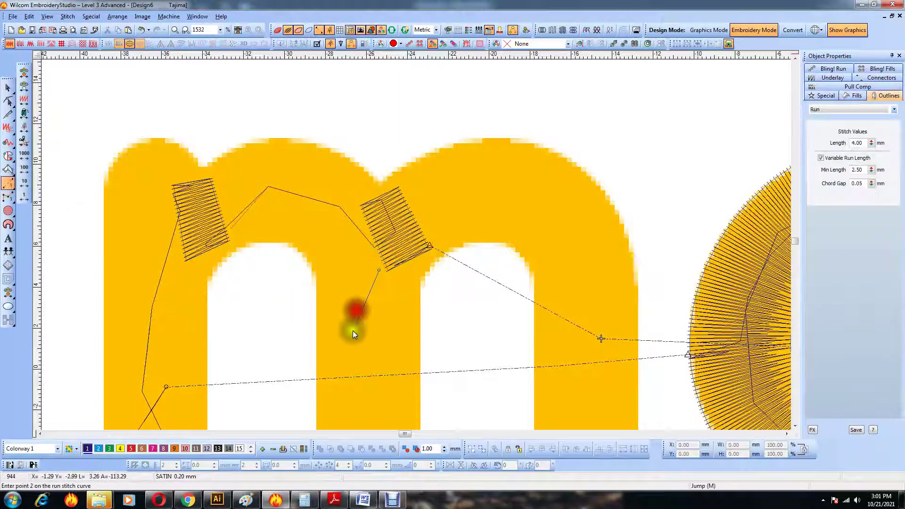
{"action": "left_click_drag", "start_coordinate": [367, 377], "coordinate": [393, 287]}
{"action": "left_click", "coordinate": [391, 357]}
{"action": "left_click_drag", "start_coordinate": [396, 391], "coordinate": [407, 309]}
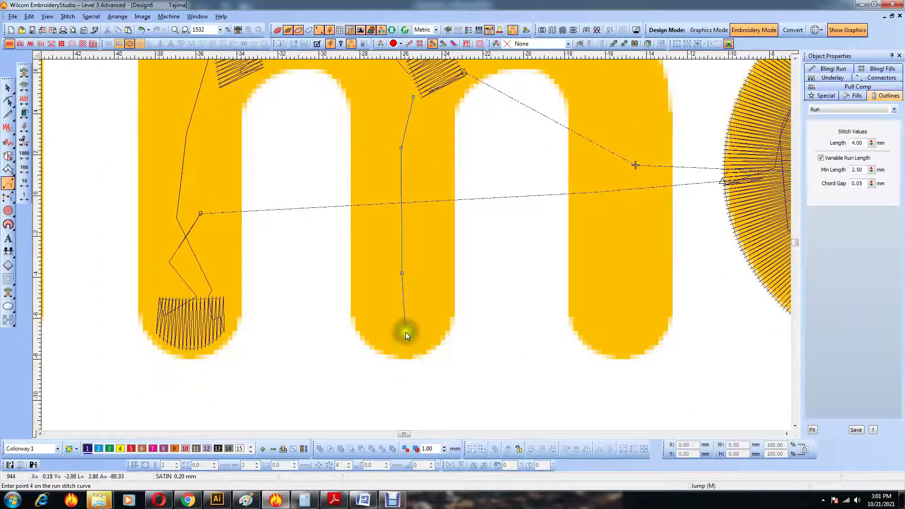
{"action": "left_click", "coordinate": [381, 299]}
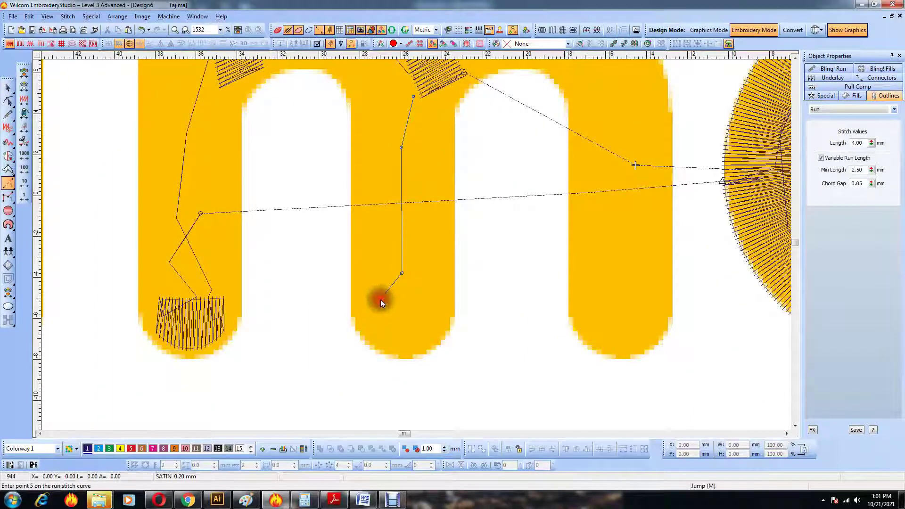
{"action": "key", "text": "Return"}
{"action": "key", "text": "Escape"}
Duplicate the satin patch in the first stem's foot and place the copy in the middle stem's foot
{"action": "left_click", "coordinate": [196, 296]}
{"action": "left_click", "coordinate": [205, 305]}
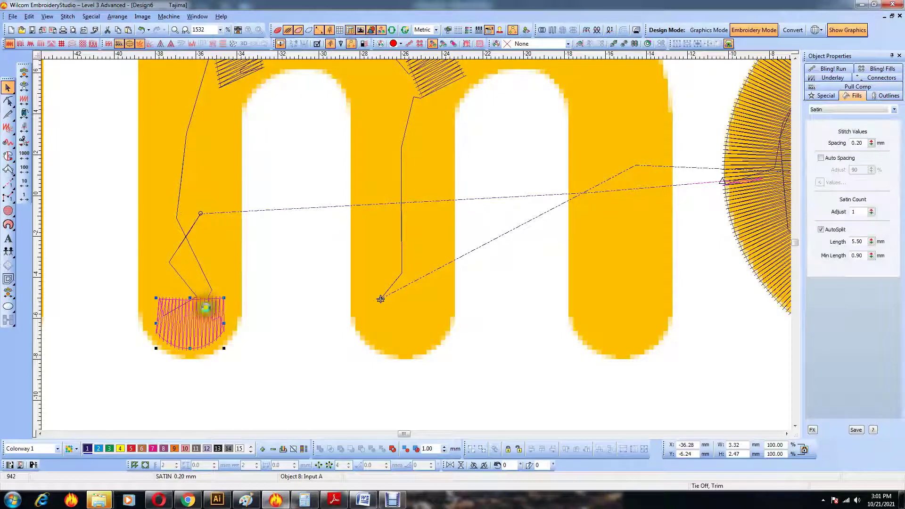
{"action": "key", "text": "ctrl+d"}
{"action": "left_click_drag", "start_coordinate": [199, 318], "coordinate": [412, 321]}
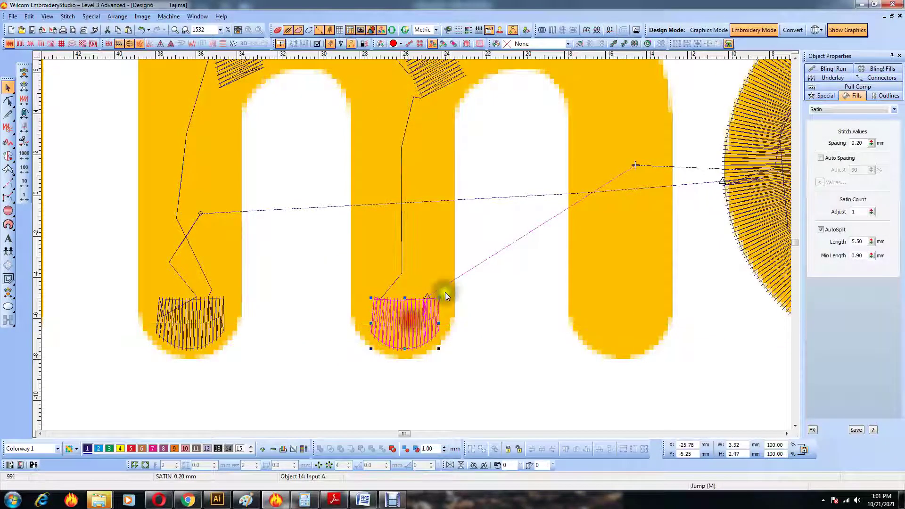
Digitize a run stitch from the middle foot patch up the stem, over the second arch and down to the last stem's foot
{"action": "left_click", "coordinate": [8, 183]}
{"action": "left_click", "coordinate": [439, 295]}
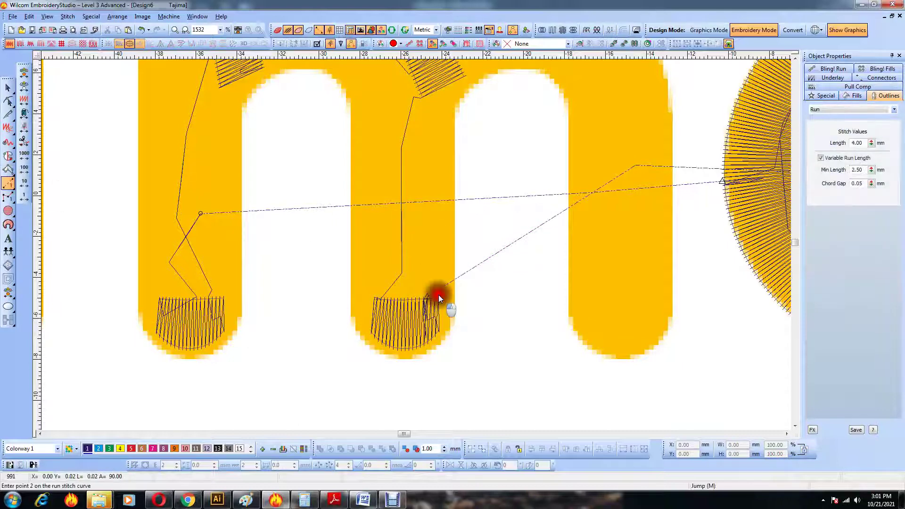
{"action": "left_click", "coordinate": [410, 240]}
{"action": "left_click", "coordinate": [405, 148]}
{"action": "scroll", "coordinate": [426, 137], "scroll_direction": "up", "scroll_amount": 3}
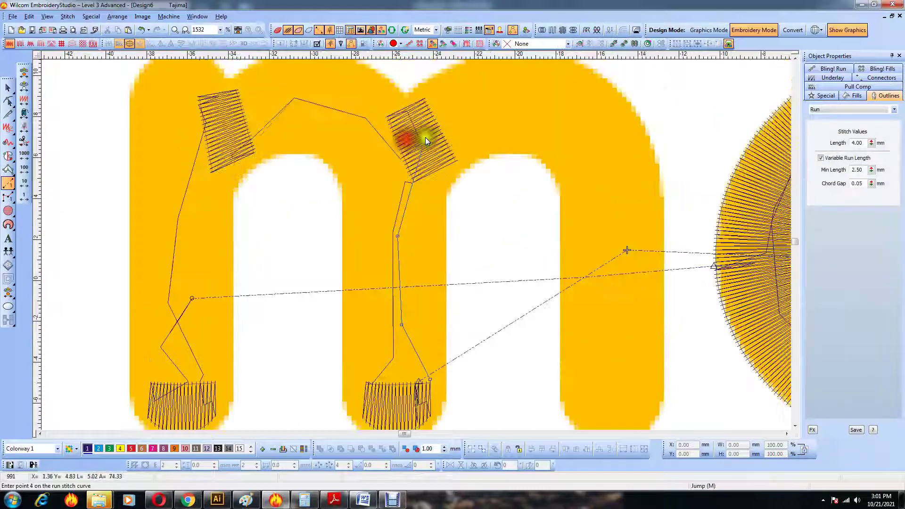
{"action": "left_click", "coordinate": [408, 161]}
{"action": "left_click", "coordinate": [470, 112]}
{"action": "left_click", "coordinate": [544, 111]}
{"action": "left_click", "coordinate": [608, 143]}
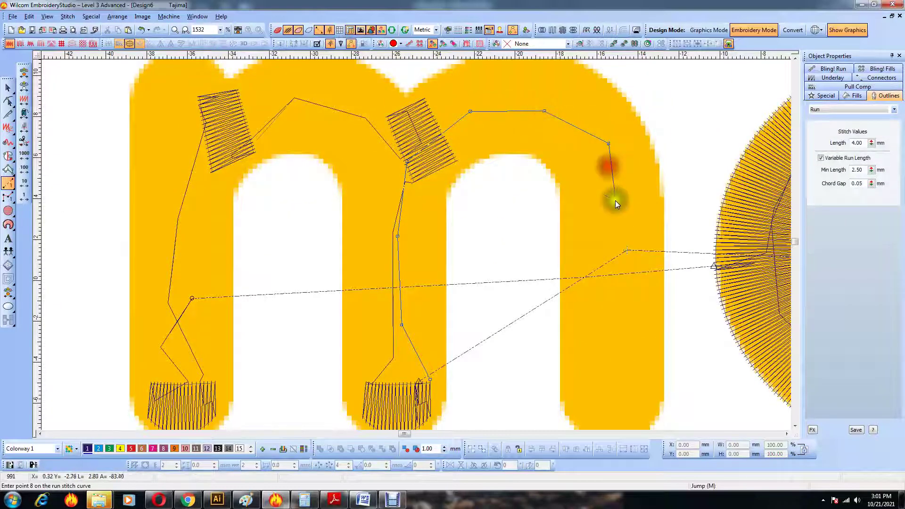
{"action": "left_click", "coordinate": [615, 200]}
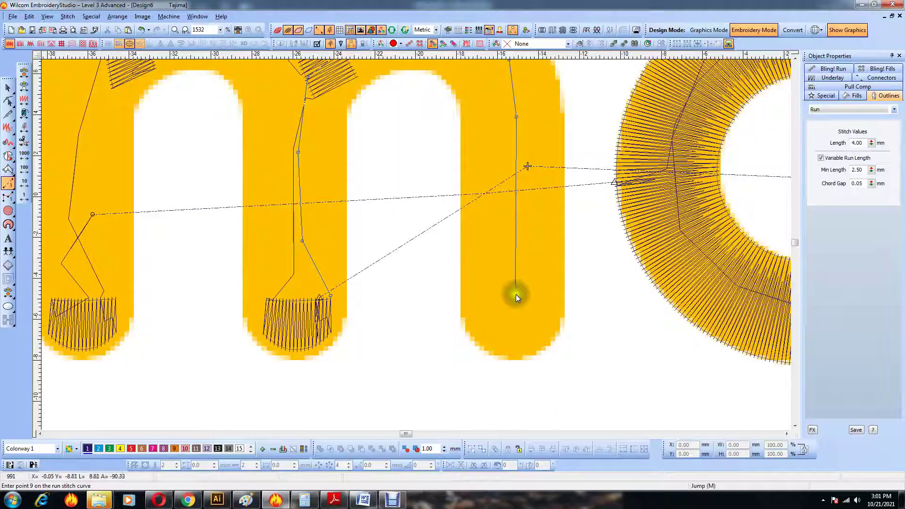
{"action": "left_click", "coordinate": [489, 309]}
{"action": "key", "text": "Return"}
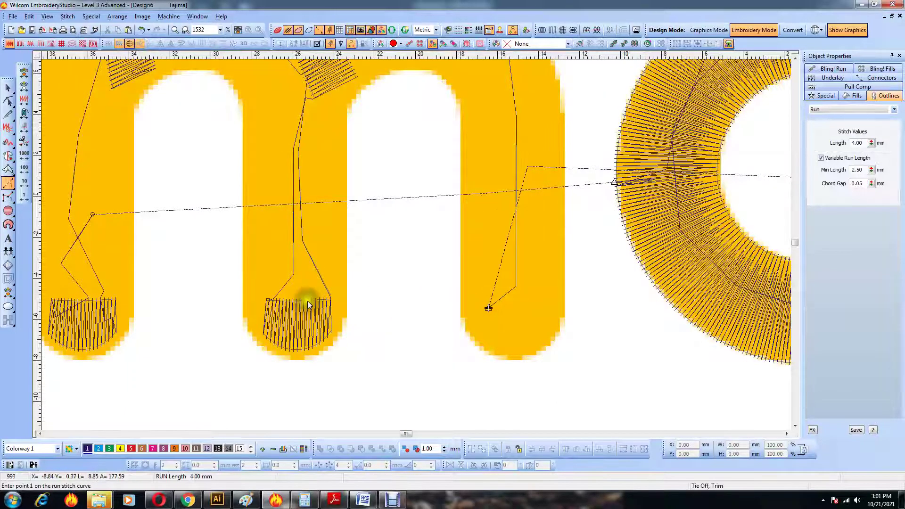
Copy the middle stem's foot patch into the rounded foot of the last stem of the "m"
{"action": "key", "text": "Escape"}
{"action": "left_click", "coordinate": [306, 306]}
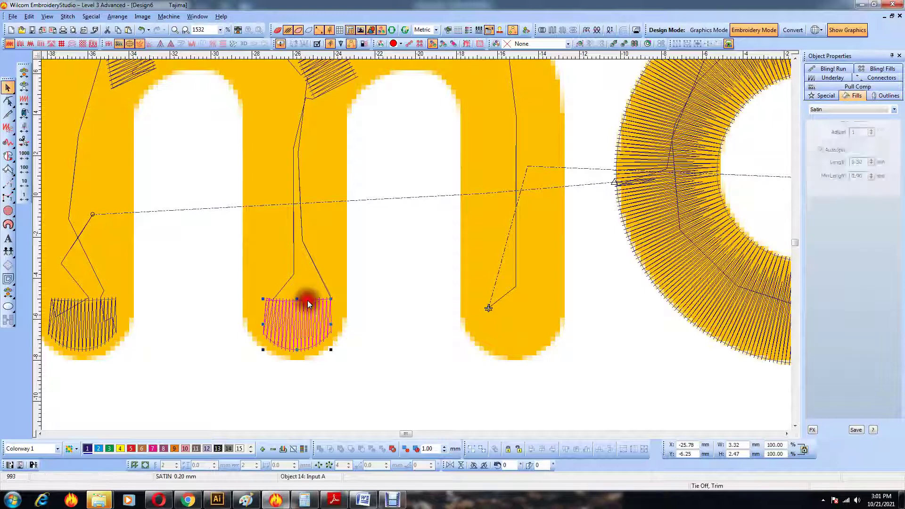
{"action": "left_click_drag", "start_coordinate": [304, 328], "coordinate": [522, 329]}
{"action": "key", "text": "Escape"}
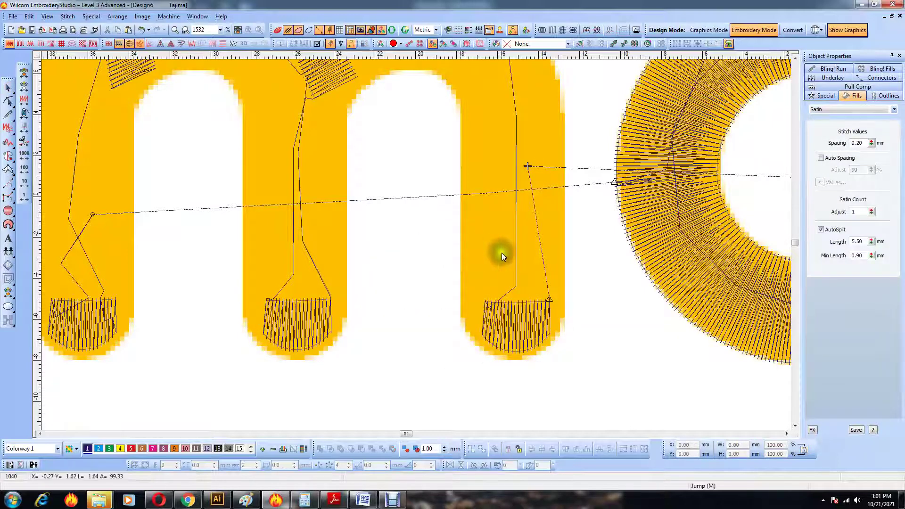
Apply the Jagged effect on Side 1 to the three foot patches of the "m"
{"action": "scroll", "coordinate": [501, 252], "scroll_direction": "down", "scroll_amount": 1}
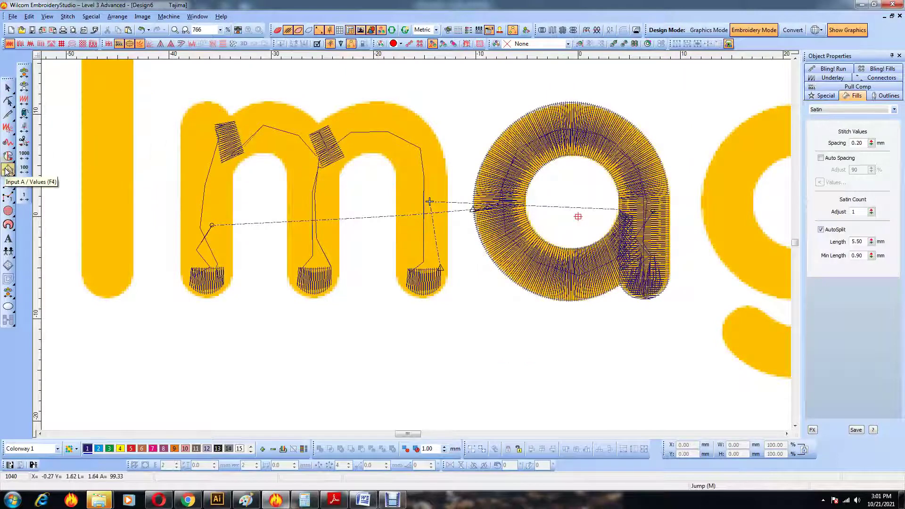
{"action": "scroll", "coordinate": [355, 254], "scroll_direction": "up", "scroll_amount": 1}
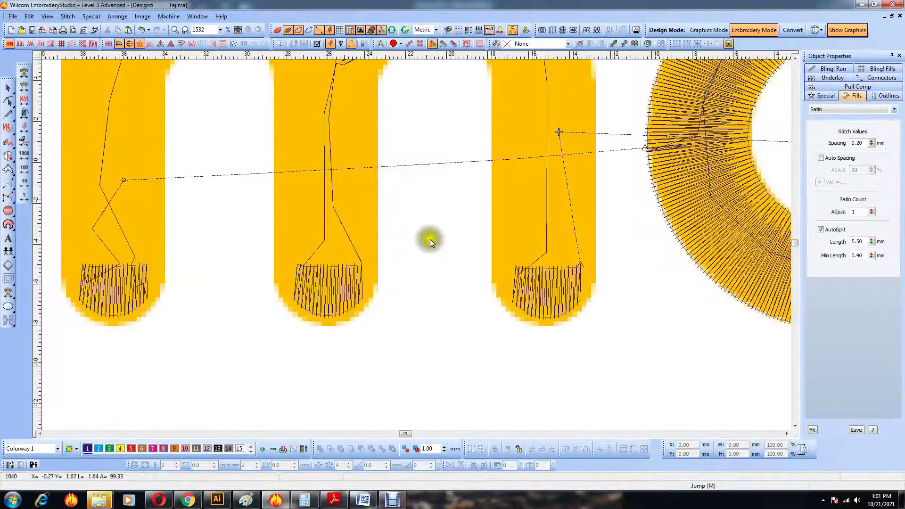
{"action": "scroll", "coordinate": [430, 239], "scroll_direction": "down", "scroll_amount": 1}
{"action": "left_click", "coordinate": [404, 239]}
{"action": "left_click", "coordinate": [300, 237], "text": "ctrl"}
{"action": "left_click", "coordinate": [189, 238], "text": "ctrl"}
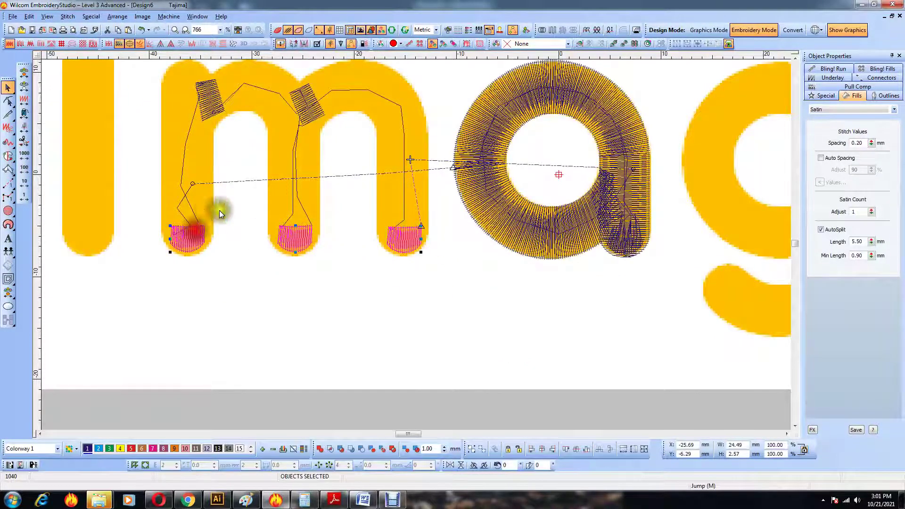
{"action": "left_click", "coordinate": [191, 43]}
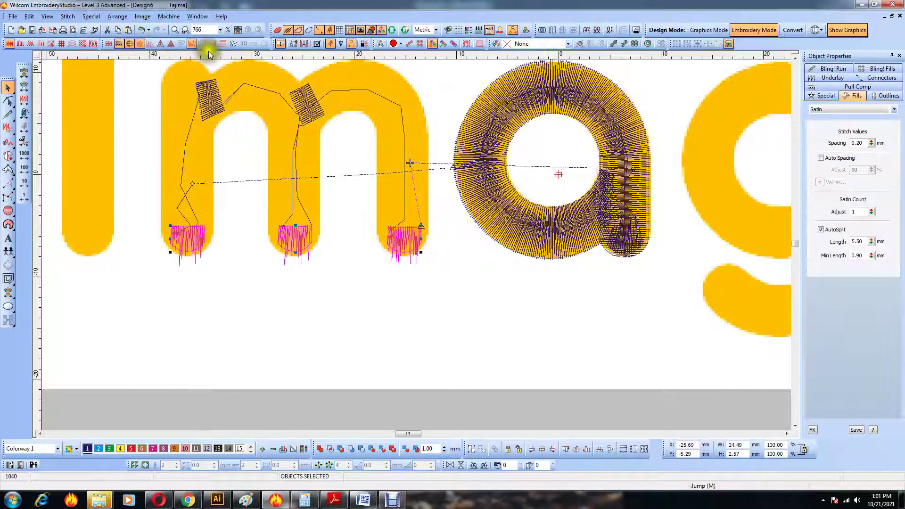
{"action": "right_click", "coordinate": [191, 44]}
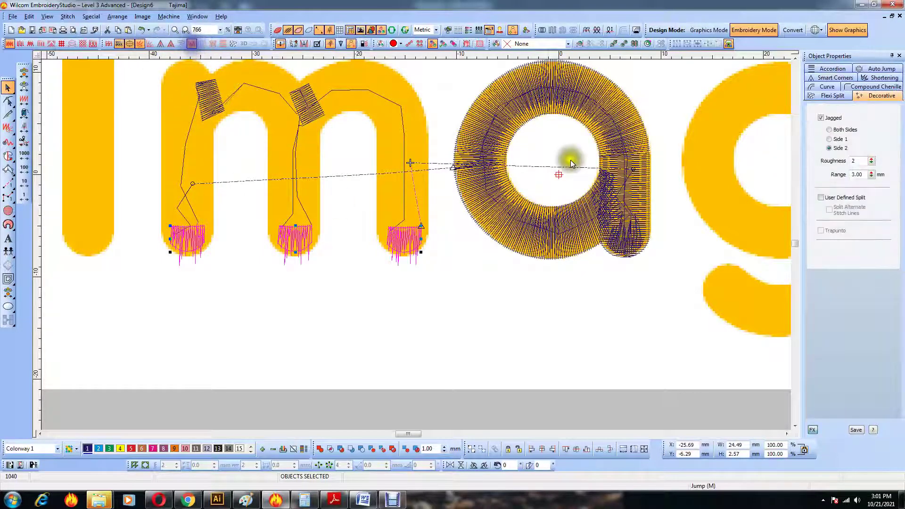
{"action": "left_click", "coordinate": [836, 139]}
{"action": "left_click", "coordinate": [361, 188]}
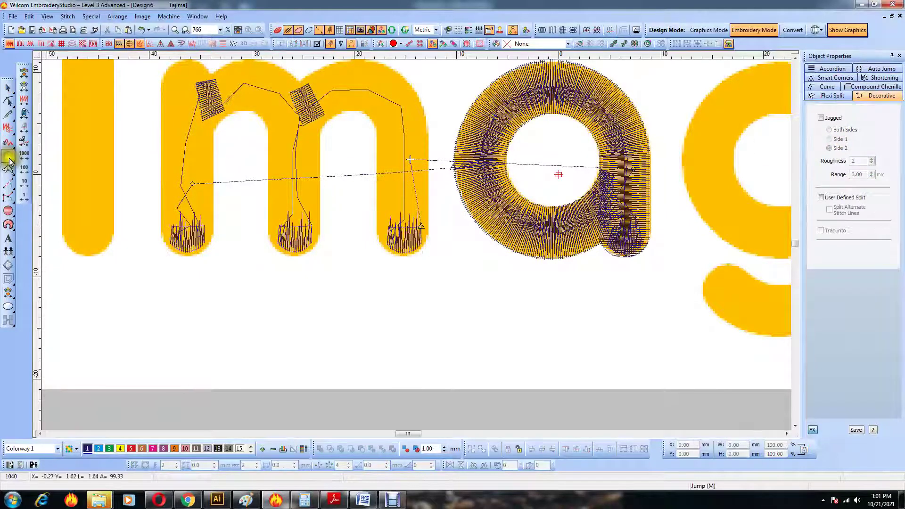
Outline an Input A satin column about 5 mm wide from the last stem's rounded foot up to where the arch starts
{"action": "scroll", "coordinate": [405, 223], "scroll_direction": "up", "scroll_amount": 1}
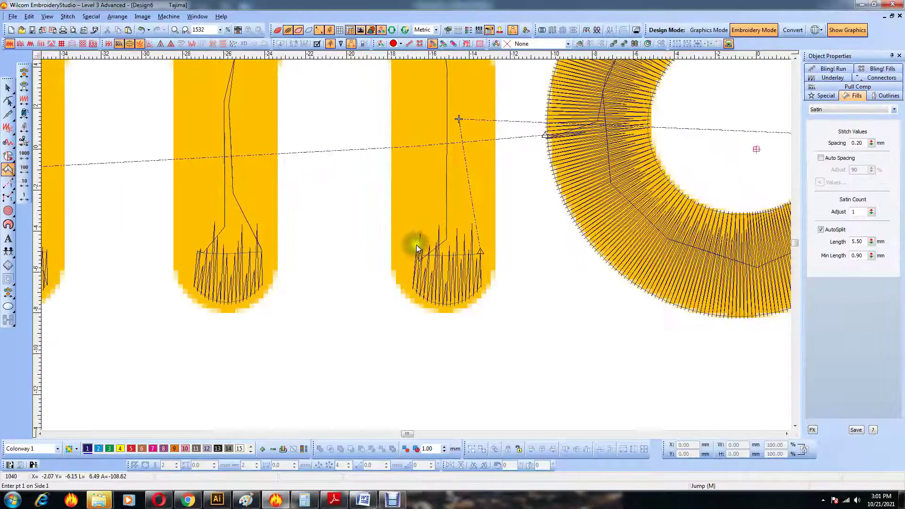
{"action": "left_click", "coordinate": [437, 313]}
{"action": "left_click", "coordinate": [463, 313]}
{"action": "right_click", "coordinate": [405, 298]}
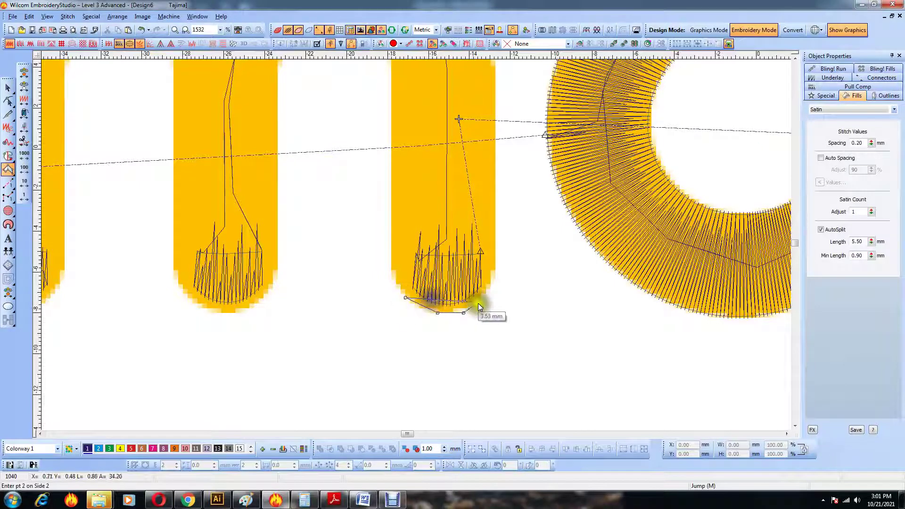
{"action": "left_click", "coordinate": [485, 298]}
{"action": "left_click", "coordinate": [393, 264]}
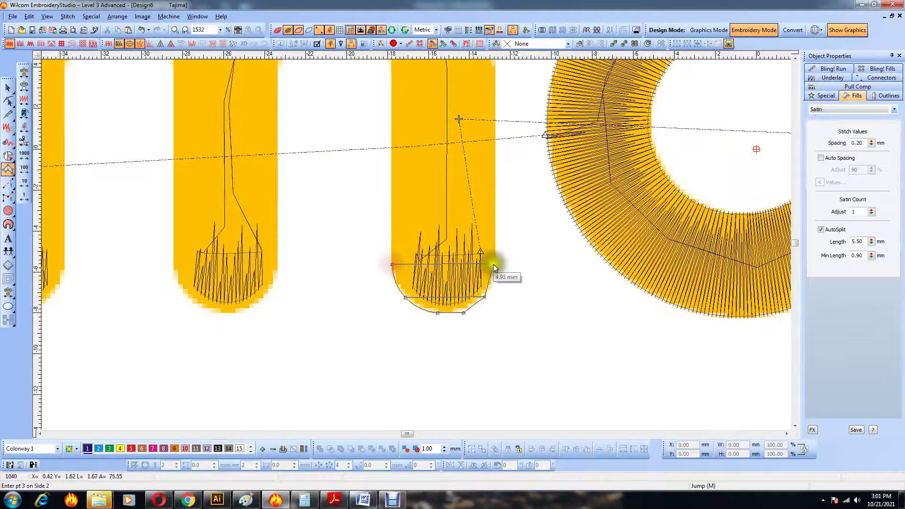
{"action": "left_click", "coordinate": [496, 264]}
{"action": "scroll", "coordinate": [497, 264], "scroll_direction": "down", "scroll_amount": 1}
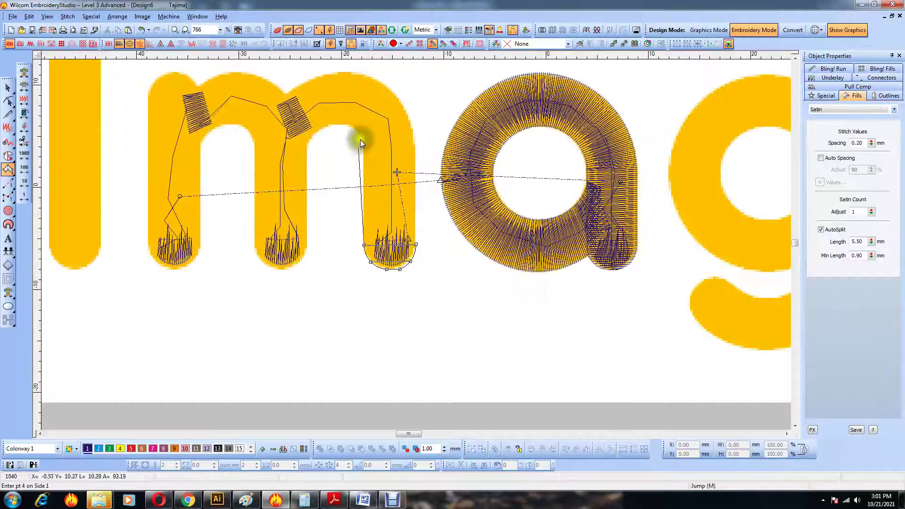
{"action": "scroll", "coordinate": [360, 140], "scroll_direction": "up", "scroll_amount": 1}
{"action": "left_click", "coordinate": [427, 242]}
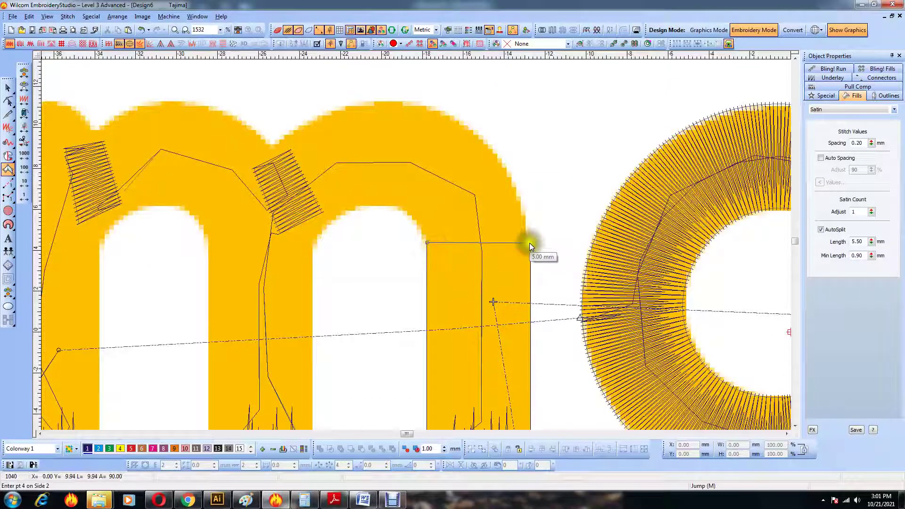
{"action": "left_click", "coordinate": [529, 242]}
Continue the satin column with point pairs around the second arch, ending it inside the upper middle stem, and generate the stitches
{"action": "left_click", "coordinate": [413, 217]}
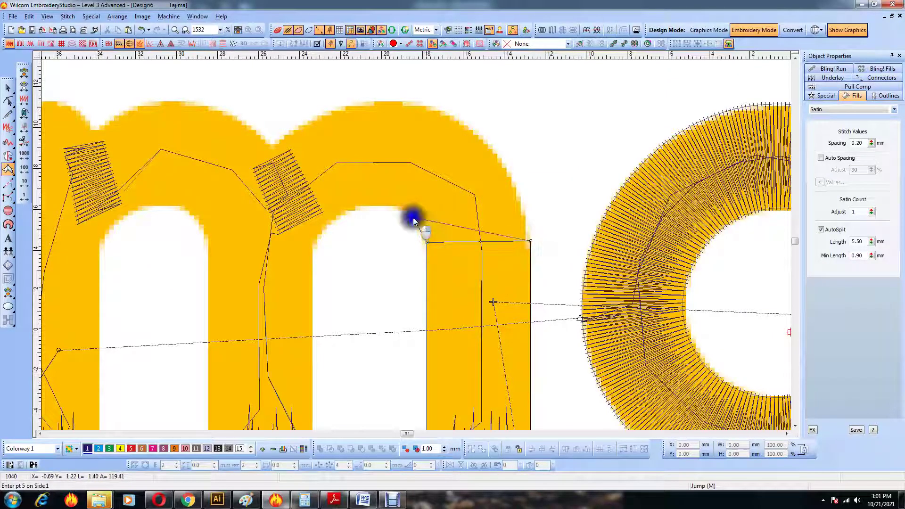
{"action": "left_click", "coordinate": [494, 153]}
{"action": "left_click", "coordinate": [376, 205]}
{"action": "left_click", "coordinate": [376, 100]}
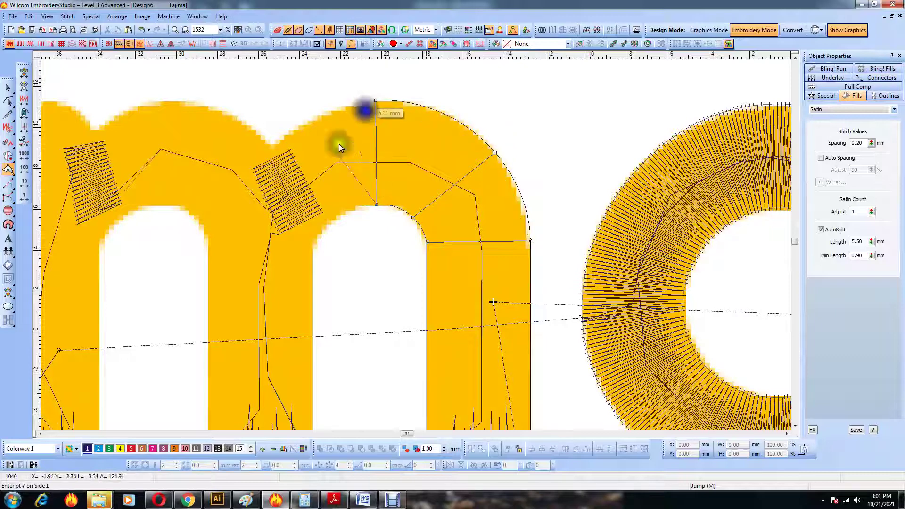
{"action": "left_click", "coordinate": [339, 215]}
{"action": "left_click", "coordinate": [291, 131]}
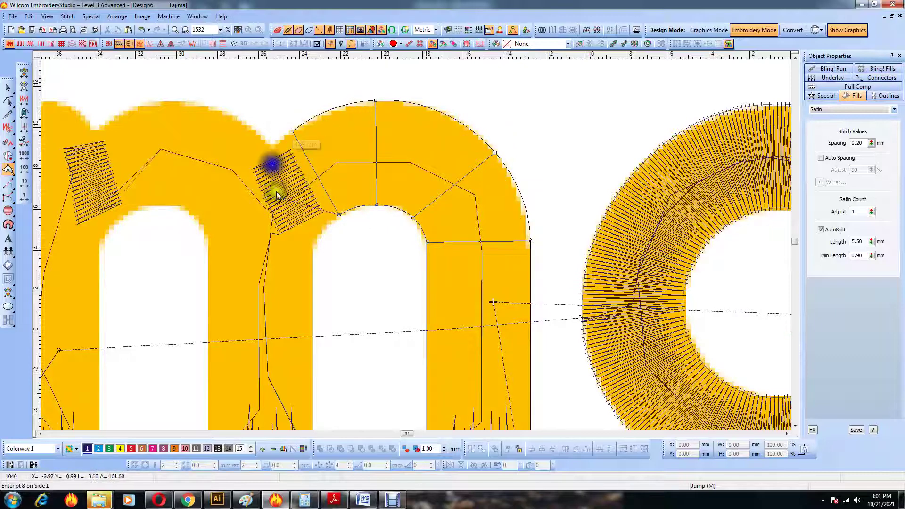
{"action": "left_click", "coordinate": [325, 229]}
{"action": "left_click", "coordinate": [253, 171]}
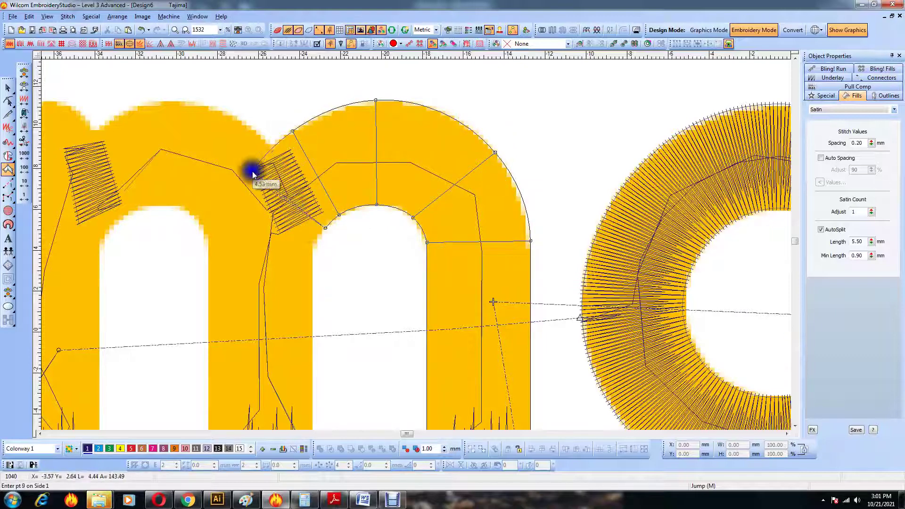
{"action": "left_click", "coordinate": [307, 261]}
{"action": "left_click", "coordinate": [268, 256]}
{"action": "key", "text": "Return"}
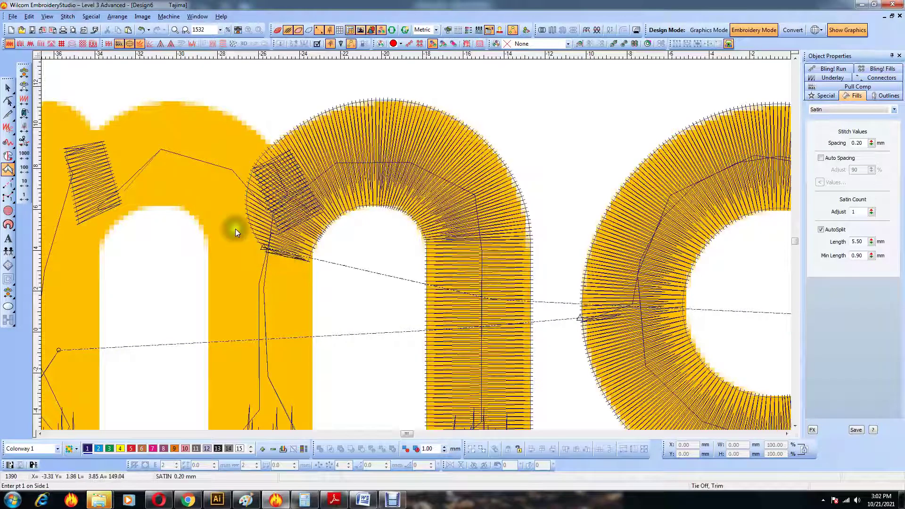
Reshape the arch satin by adjusting its points at the middle stem junction and lowering the point pair where the last stem begins
{"action": "left_click", "coordinate": [7, 100]}
{"action": "left_click_drag", "start_coordinate": [253, 170], "coordinate": [253, 181]}
{"action": "left_click_drag", "start_coordinate": [325, 228], "coordinate": [318, 235]}
{"action": "left_click", "coordinate": [344, 213]}
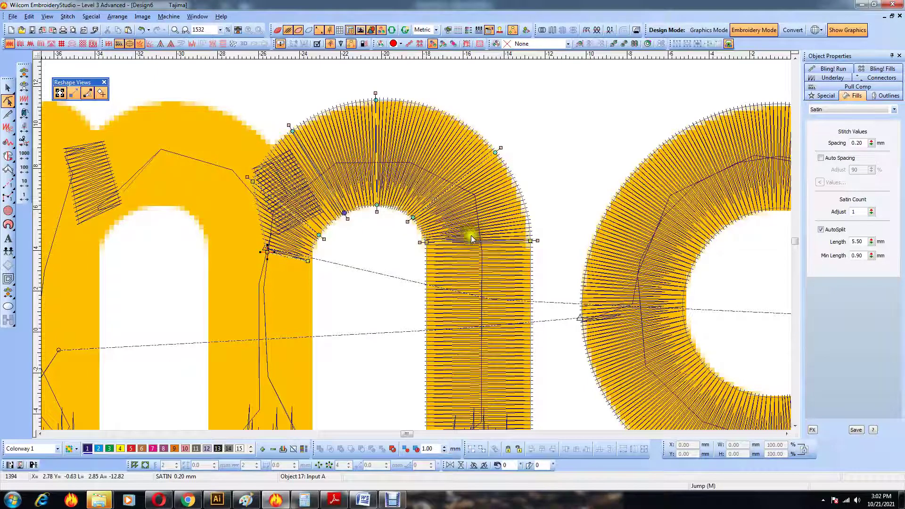
{"action": "left_click_drag", "start_coordinate": [415, 234], "coordinate": [599, 278]}
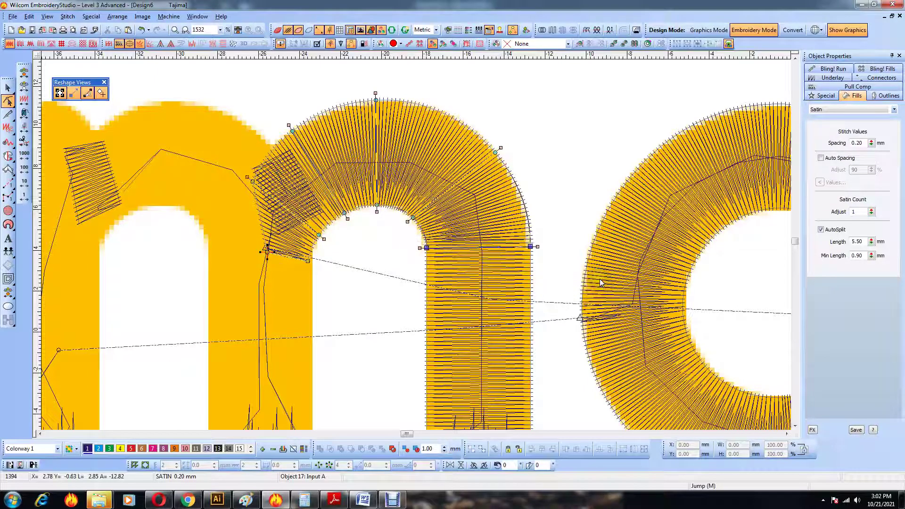
{"action": "scroll", "coordinate": [599, 278], "scroll_direction": "down", "scroll_amount": 1}
{"action": "key", "text": "Escape"}
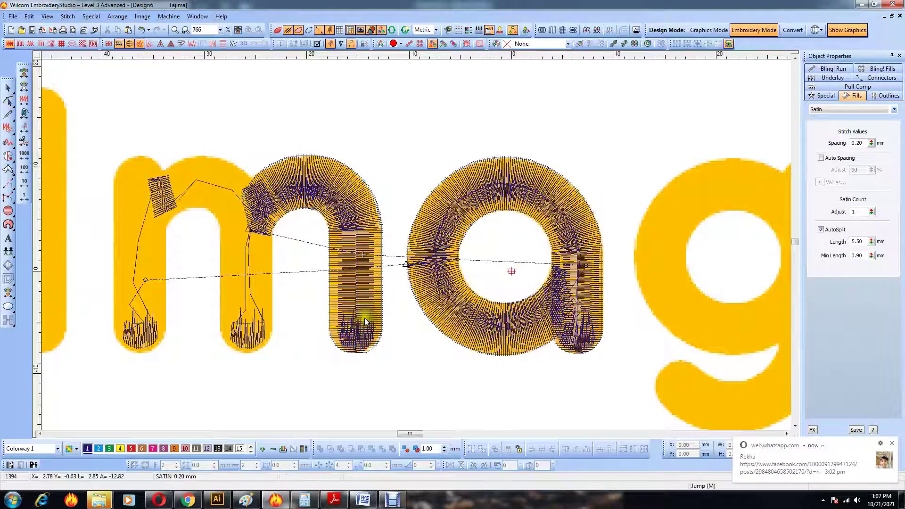
Digitize a run stitch from the end of the second arch's satin down the middle stem into its foot patch
{"action": "left_click", "coordinate": [7, 183]}
{"action": "scroll", "coordinate": [285, 251], "scroll_direction": "up", "scroll_amount": 1}
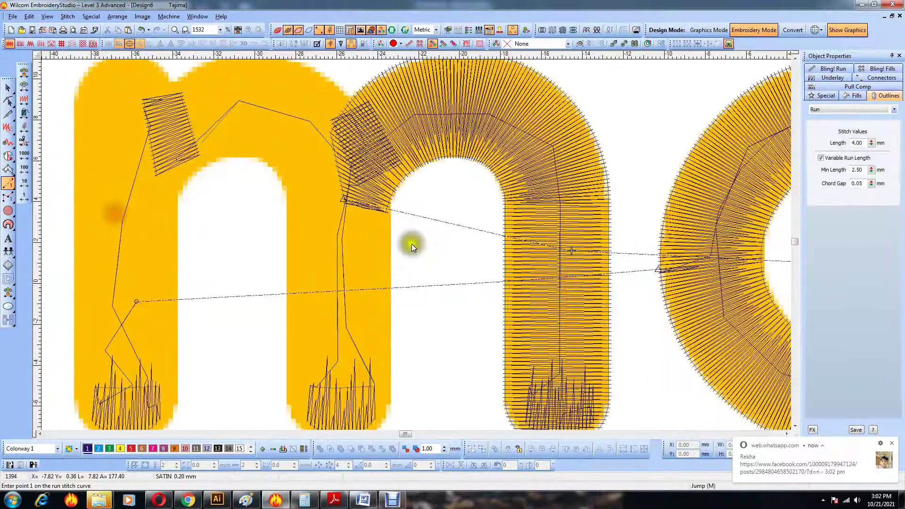
{"action": "left_click", "coordinate": [343, 207]}
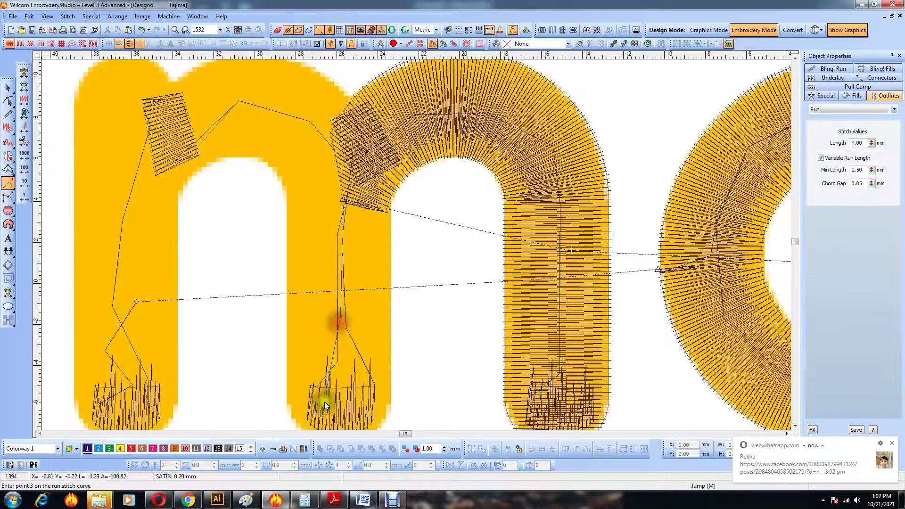
{"action": "left_click", "coordinate": [324, 372]}
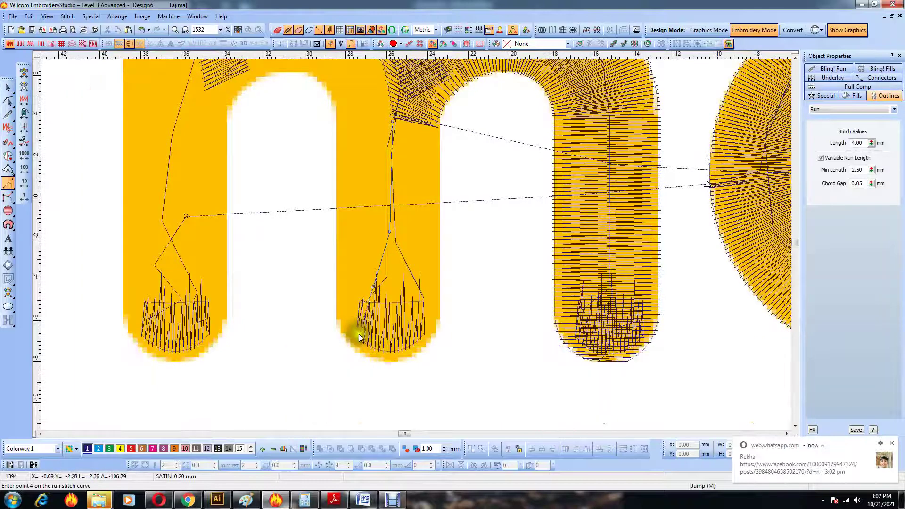
{"action": "left_click", "coordinate": [373, 336]}
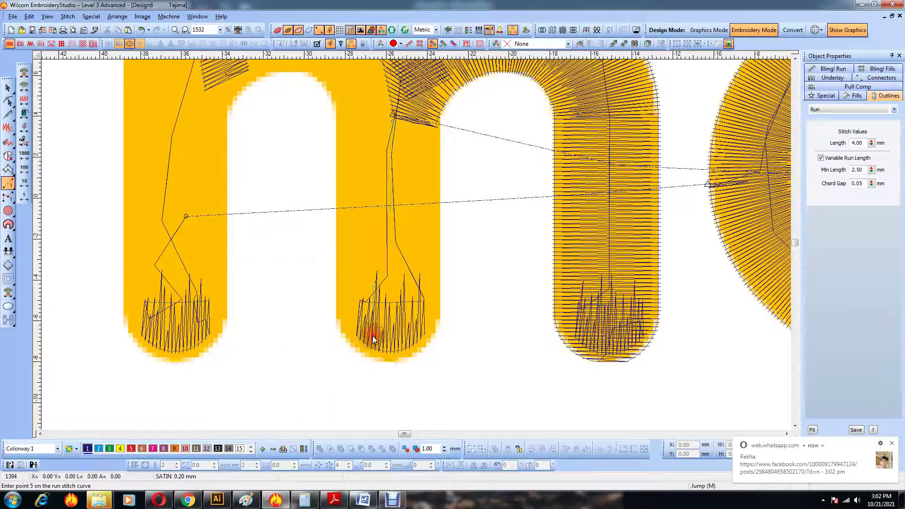
{"action": "key", "text": "Return"}
Outline an Input A satin column about 5 mm wide from the middle stem's rounded foot up to where the first arch starts
{"action": "left_click", "coordinate": [9, 169]}
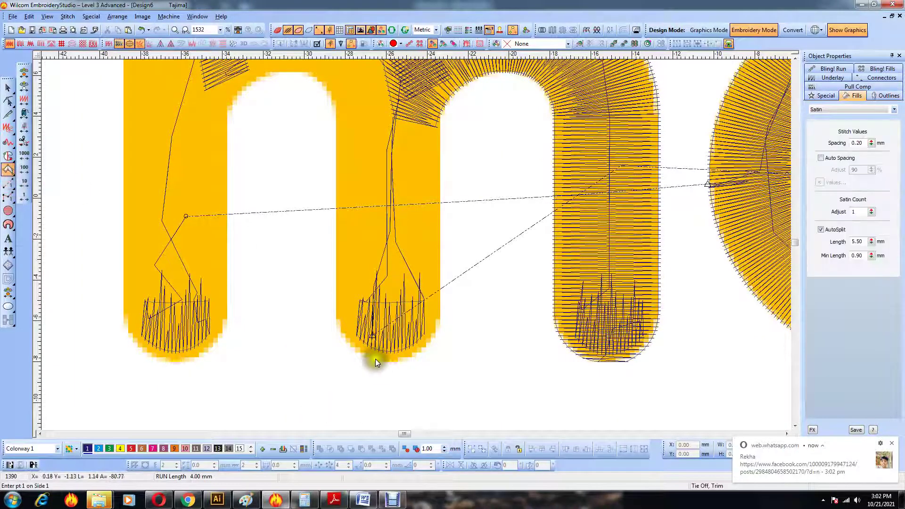
{"action": "left_click", "coordinate": [402, 361]}
{"action": "left_click", "coordinate": [352, 348]}
{"action": "left_click", "coordinate": [424, 347]}
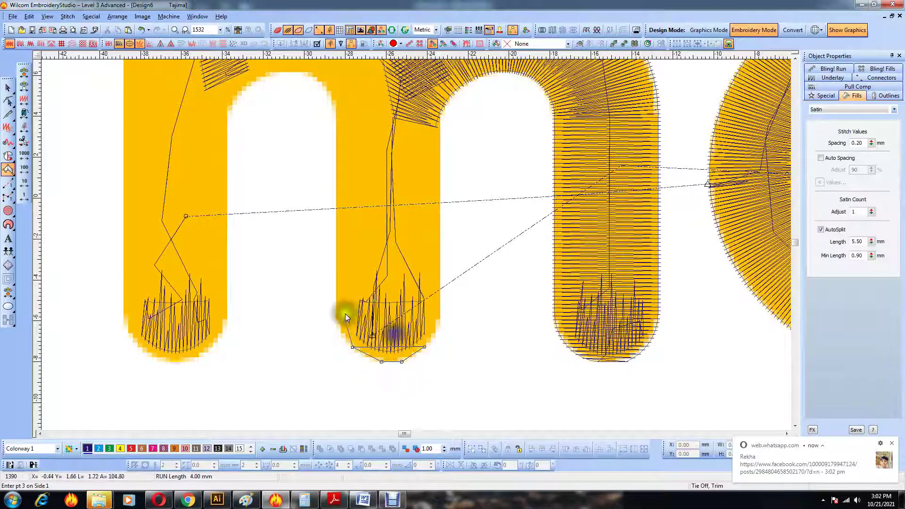
{"action": "left_click", "coordinate": [336, 315]}
{"action": "left_click", "coordinate": [439, 315]}
{"action": "key", "text": "c"}
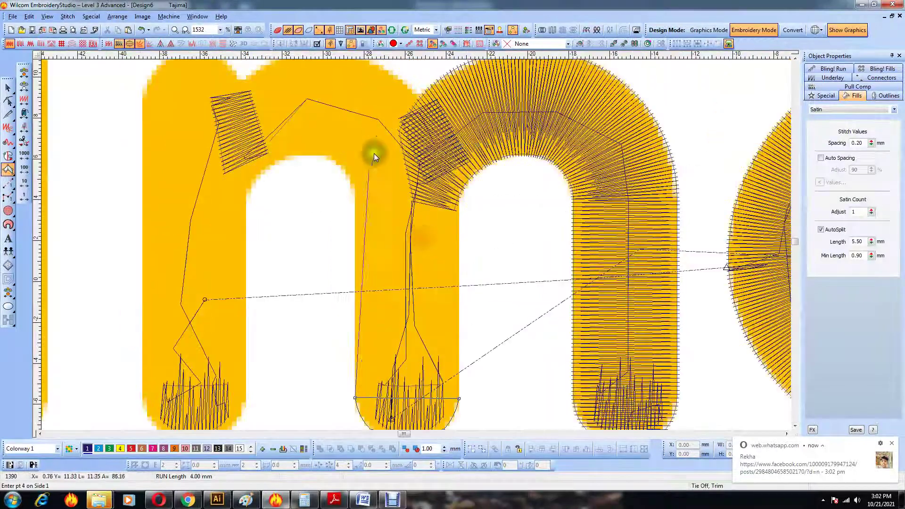
{"action": "left_click", "coordinate": [357, 192]}
{"action": "left_click", "coordinate": [457, 193]}
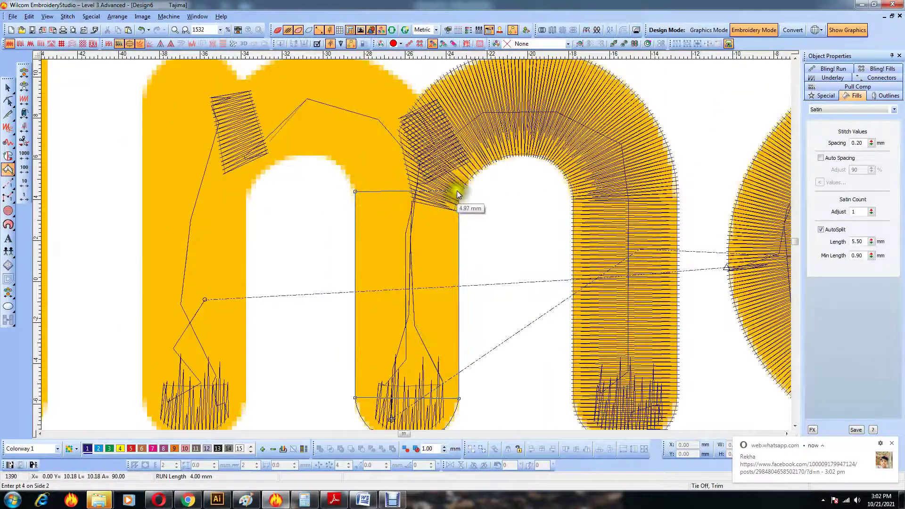
{"action": "key", "text": "c"}
Continue the satin column with point pairs around the first arch, ending it inside the first stem, and generate the stitches
{"action": "left_click", "coordinate": [359, 253]}
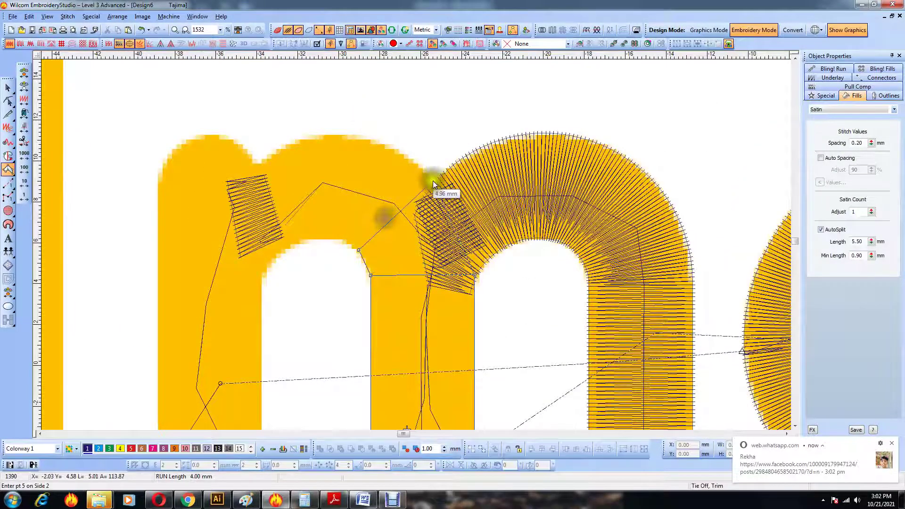
{"action": "left_click", "coordinate": [432, 180]}
{"action": "left_click", "coordinate": [329, 238]}
{"action": "left_click", "coordinate": [329, 134]}
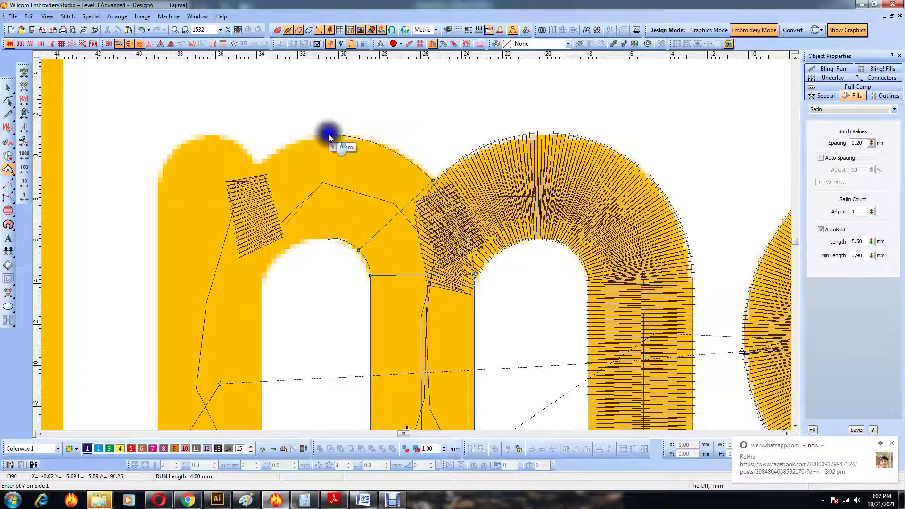
{"action": "left_click", "coordinate": [251, 168]}
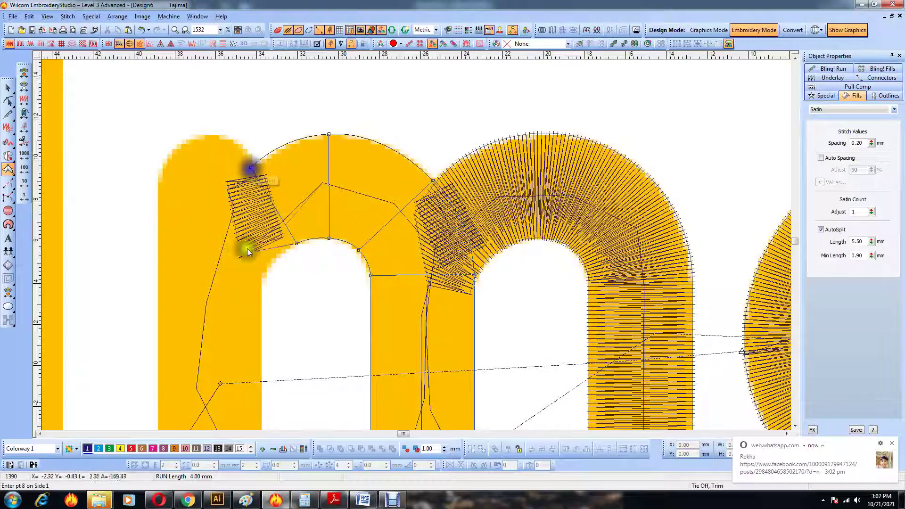
{"action": "left_click", "coordinate": [276, 254]}
{"action": "left_click", "coordinate": [227, 213]}
{"action": "left_click", "coordinate": [254, 287]}
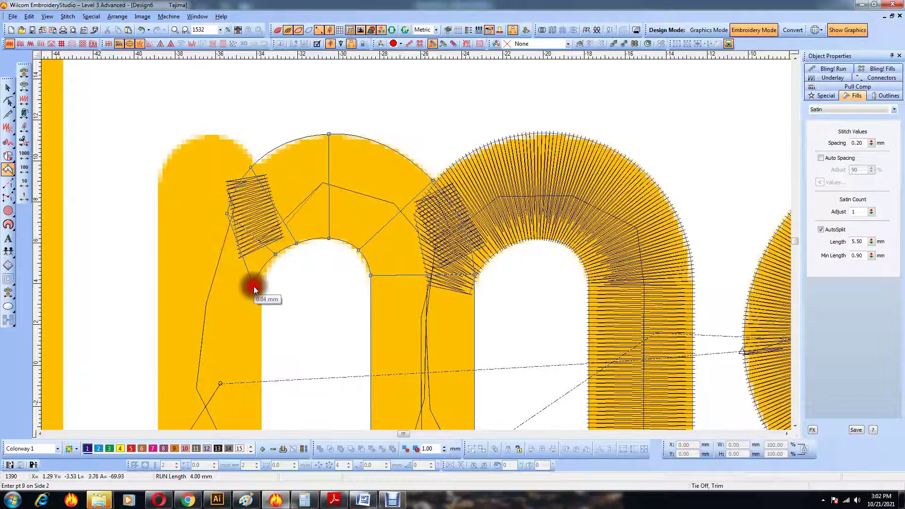
{"action": "left_click", "coordinate": [222, 281]}
{"action": "key", "text": "Return"}
{"action": "scroll", "coordinate": [298, 232], "scroll_direction": "down", "scroll_amount": 1}
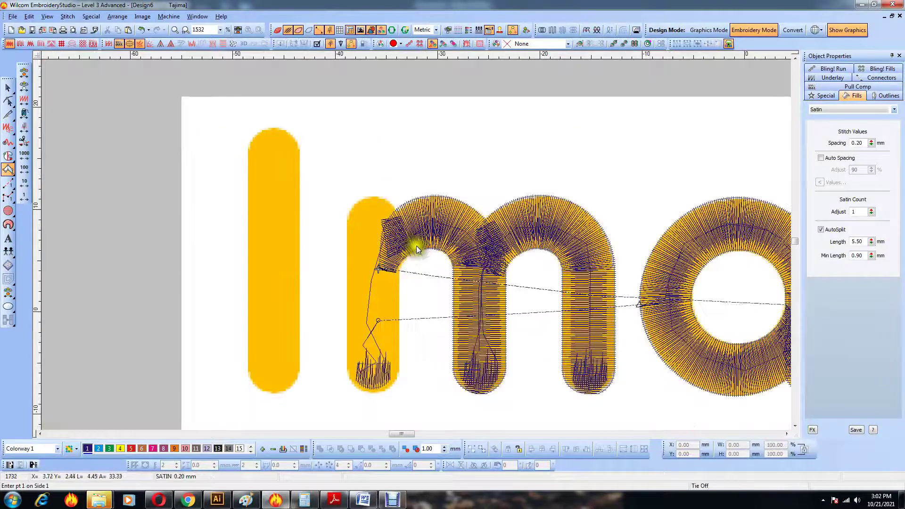
{"action": "scroll", "coordinate": [400, 257], "scroll_direction": "up", "scroll_amount": 1}
{"action": "scroll", "coordinate": [416, 244], "scroll_direction": "down", "scroll_amount": 1}
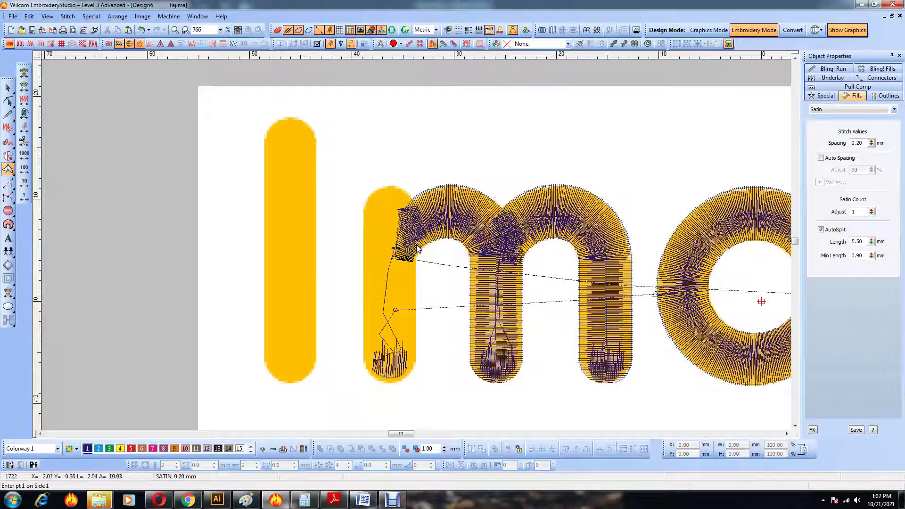
Travel back through the stitch sequence to the underlay run and junction patch in the first stem
{"action": "key", "text": "Up"}
{"action": "key", "text": "Up"}
{"action": "key", "text": "Up"}
{"action": "key", "text": "Up"}
{"action": "key", "text": "Up"}
{"action": "key", "text": "Up"}
{"action": "key", "text": "Up"}
{"action": "key", "text": "Up"}
{"action": "key", "text": "Up"}
{"action": "key", "text": "Up"}
{"action": "key", "text": "Up"}
{"action": "key", "text": "Up"}
{"action": "key", "text": "Up"}
{"action": "key", "text": "Up"}
{"action": "key", "text": "Up"}
{"action": "key", "text": "Up"}
{"action": "key", "text": "Up"}
{"action": "key", "text": "Up"}
{"action": "key", "text": "Up"}
{"action": "key", "text": "Up"}
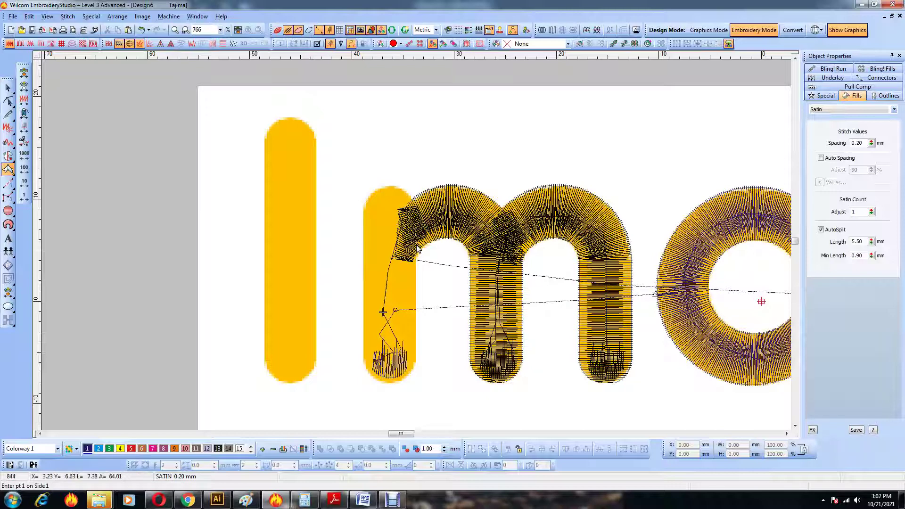
{"action": "scroll", "coordinate": [377, 244], "scroll_direction": "up", "scroll_amount": 2}
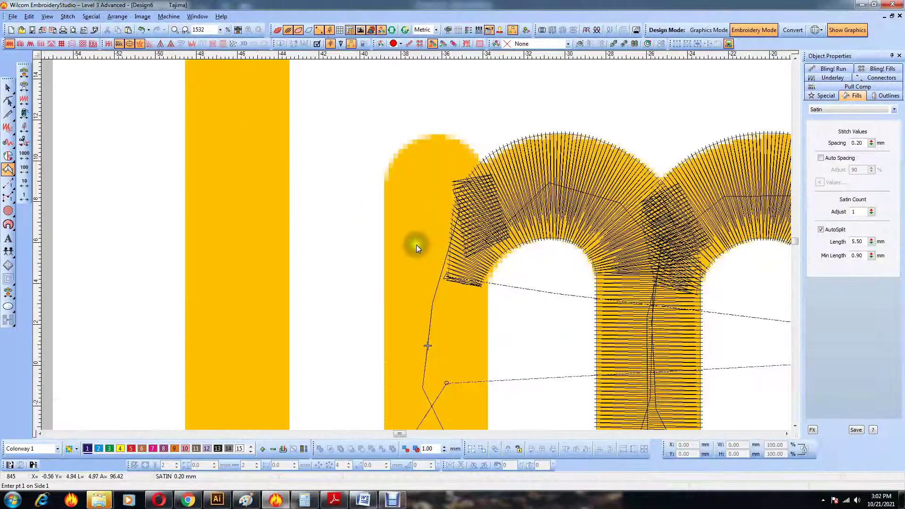
{"action": "scroll", "coordinate": [415, 246], "scroll_direction": "down", "scroll_amount": 2}
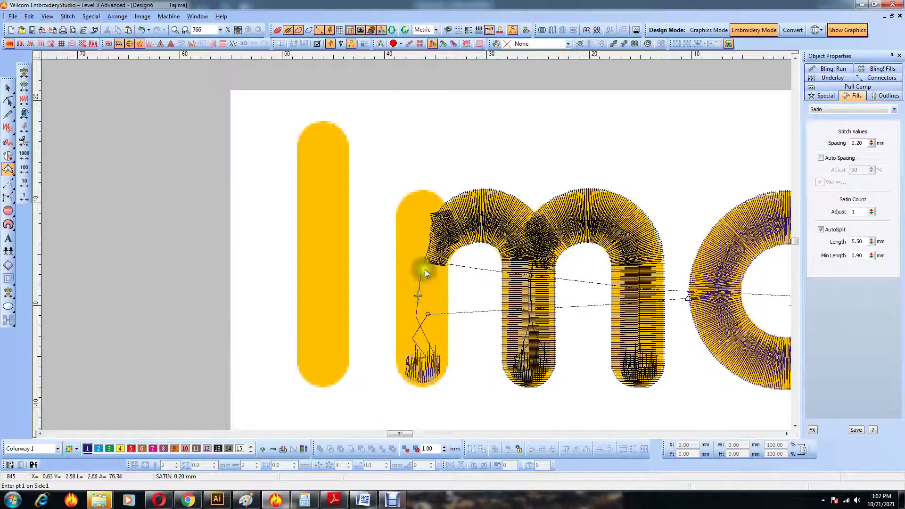
{"action": "scroll", "coordinate": [417, 245], "scroll_direction": "up", "scroll_amount": 1}
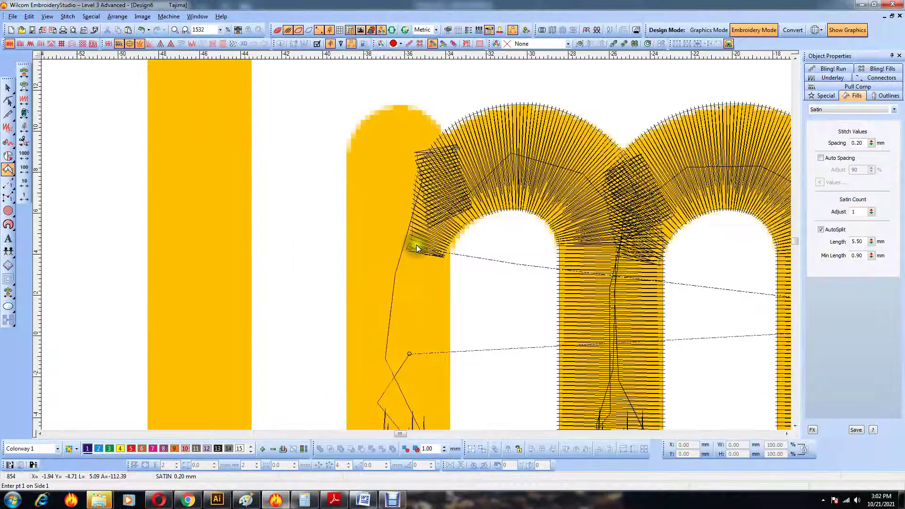
Insert a run stitch right after the first stem's junction patch, leading up to just inside the stem's rounded top
{"action": "left_click", "coordinate": [420, 156]}
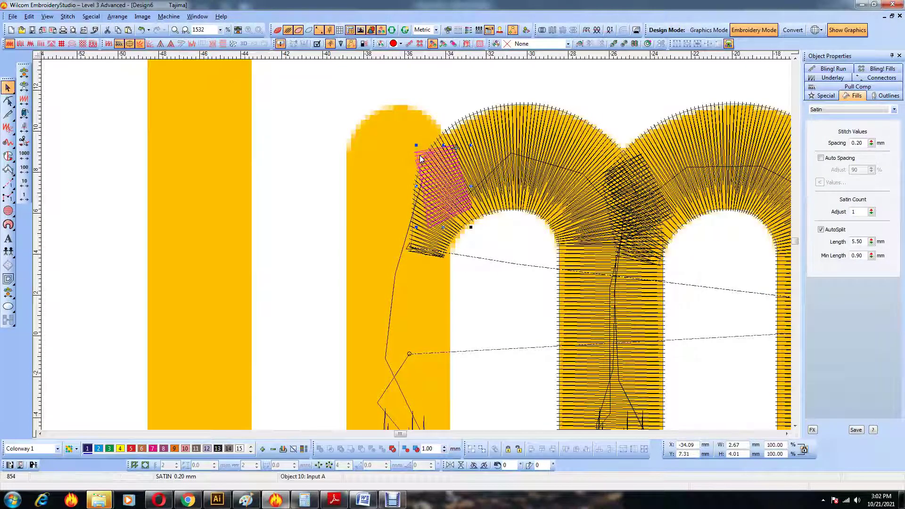
{"action": "key", "text": "Delete"}
{"action": "key", "text": "ctrl+z"}
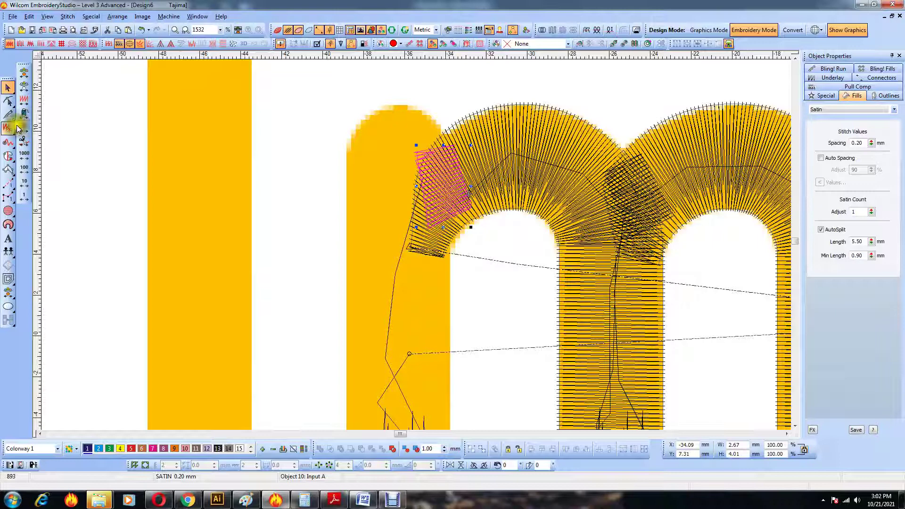
{"action": "left_click", "coordinate": [8, 183]}
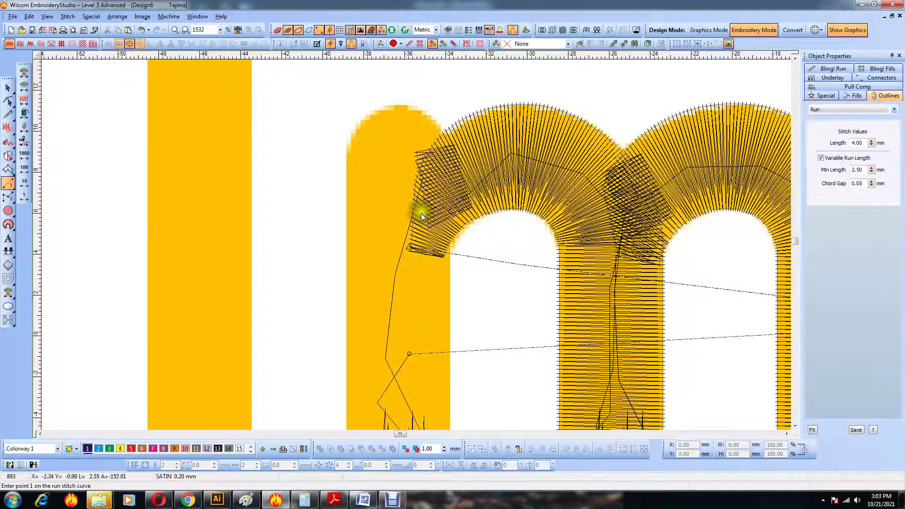
{"action": "left_click", "coordinate": [420, 225]}
{"action": "left_click", "coordinate": [398, 188]}
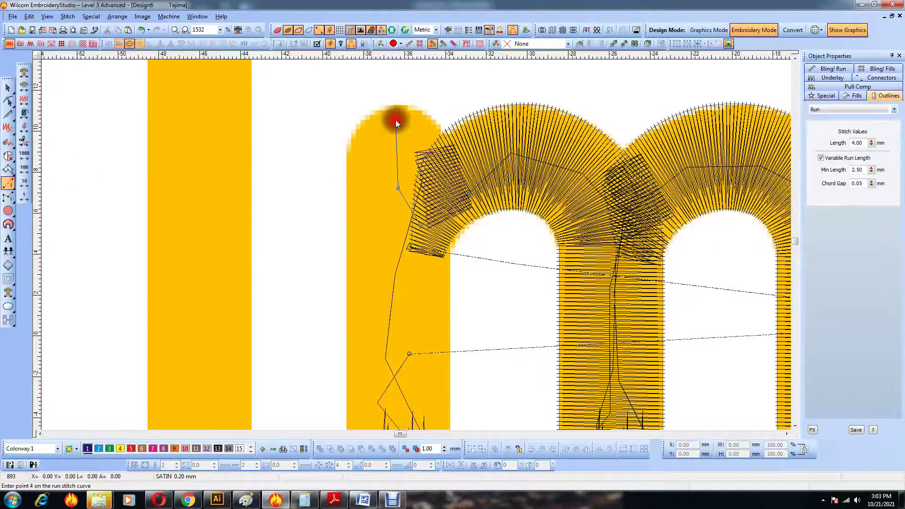
{"action": "left_click", "coordinate": [395, 120]}
{"action": "key", "text": "Return"}
Place a vertically flipped copy of the first stem's jagged foot patch in the stem's rounded top and adjust its control points
{"action": "left_click", "coordinate": [413, 423]}
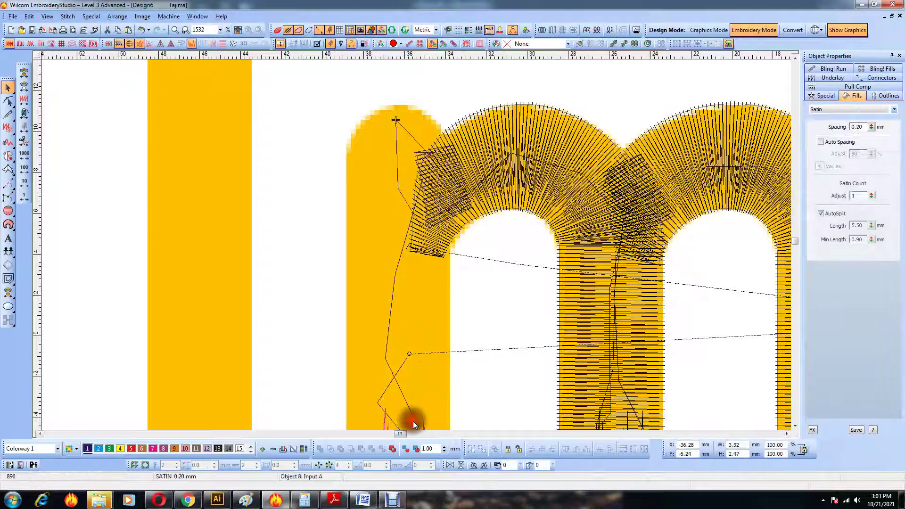
{"action": "left_click_drag", "start_coordinate": [414, 421], "coordinate": [405, 117]}
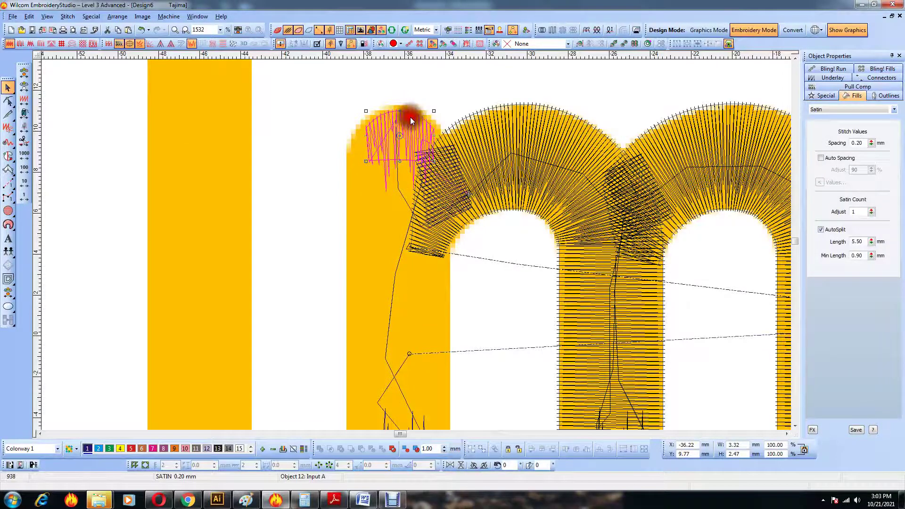
{"action": "left_click", "coordinate": [7, 102]}
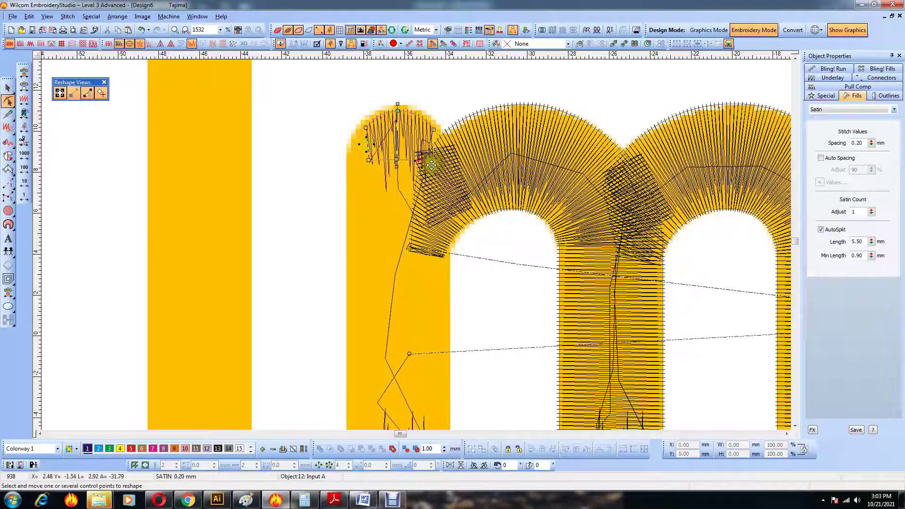
{"action": "left_click_drag", "start_coordinate": [421, 161], "coordinate": [426, 161]}
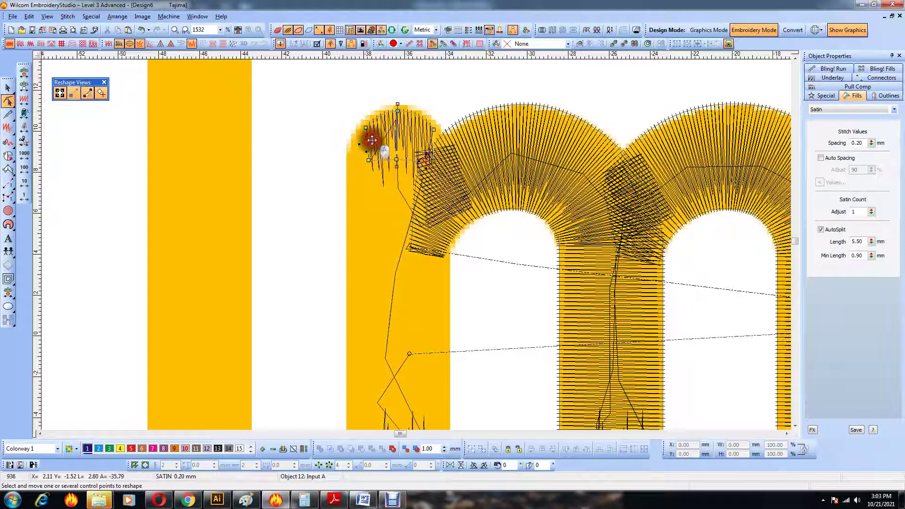
{"action": "key", "text": "Escape"}
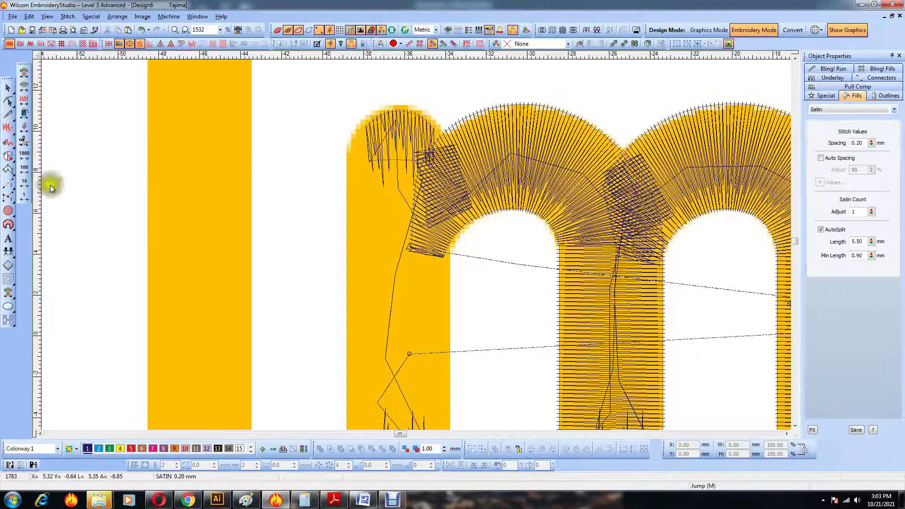
Digitize a run stitch from the end of the first arch's satin up to the rounded top of the first stem
{"action": "left_click", "coordinate": [8, 183]}
{"action": "scroll", "coordinate": [413, 251], "scroll_direction": "down", "scroll_amount": 1}
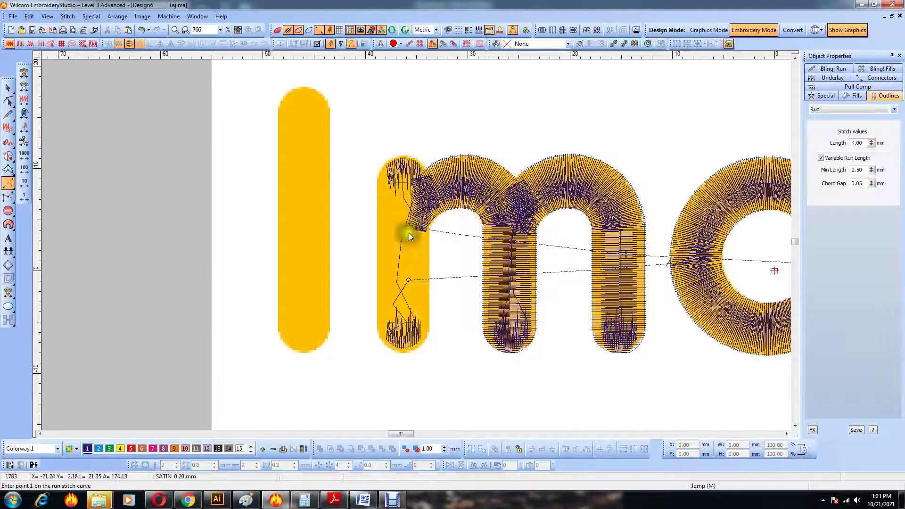
{"action": "left_click", "coordinate": [409, 233]}
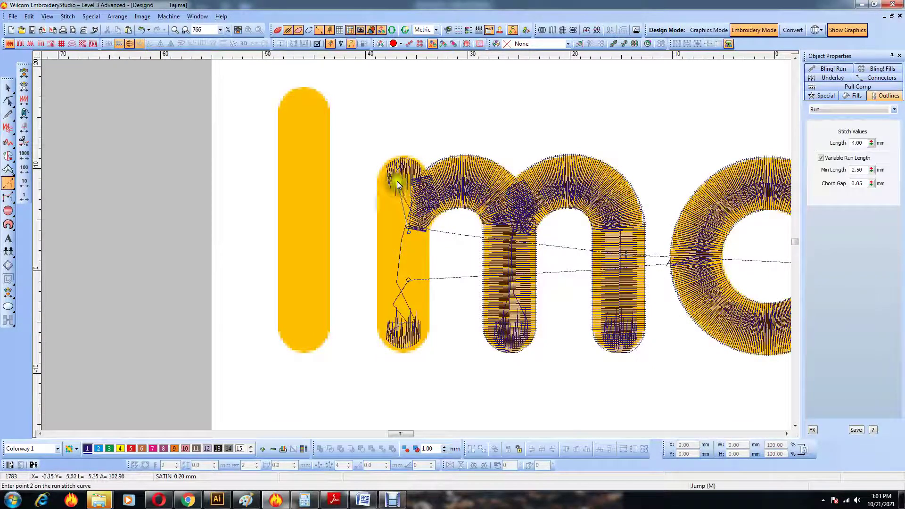
{"action": "left_click", "coordinate": [391, 162]}
{"action": "key", "text": "Return"}
{"action": "scroll", "coordinate": [417, 245], "scroll_direction": "up", "scroll_amount": 1}
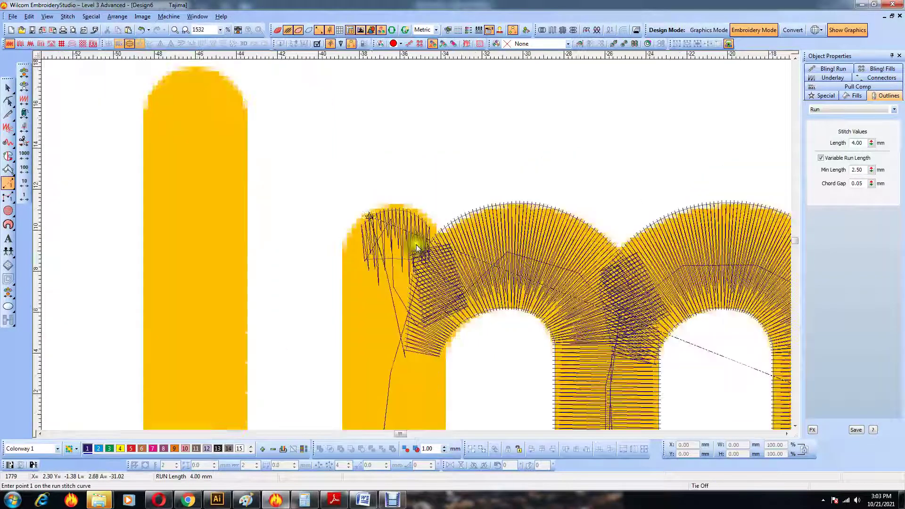
Start an Input A satin column on the first stem of the "m", placing point pairs from the rounded top to the straight sides
{"action": "left_click", "coordinate": [8, 156]}
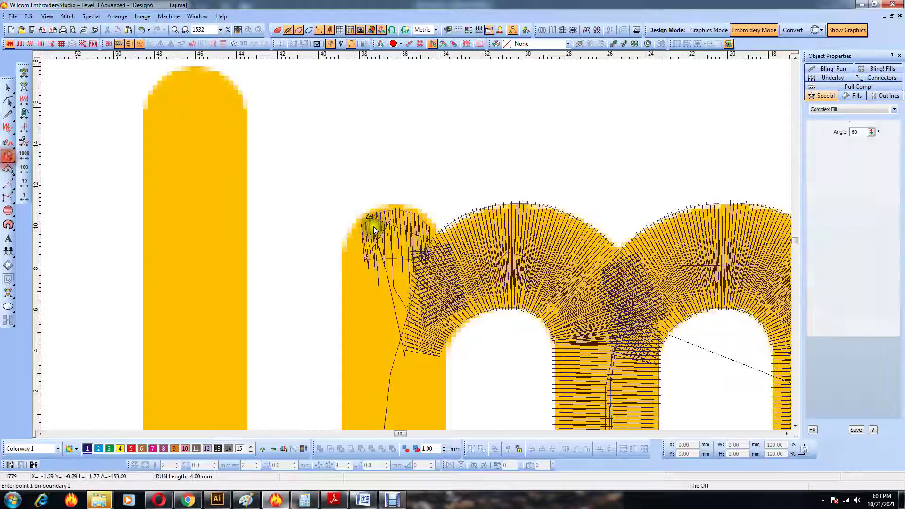
{"action": "left_click", "coordinate": [8, 169]}
{"action": "left_click", "coordinate": [387, 205]}
{"action": "left_click", "coordinate": [404, 204]}
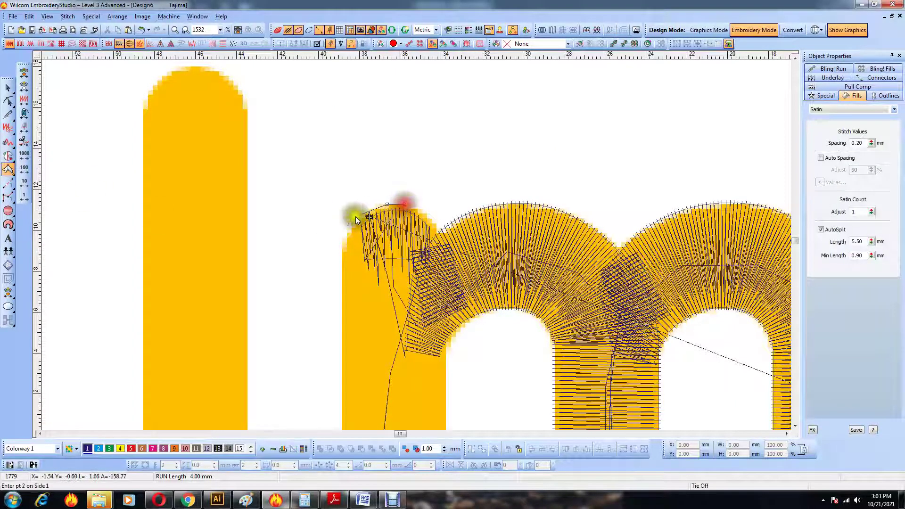
{"action": "left_click", "coordinate": [354, 220]}
{"action": "left_click", "coordinate": [432, 221]}
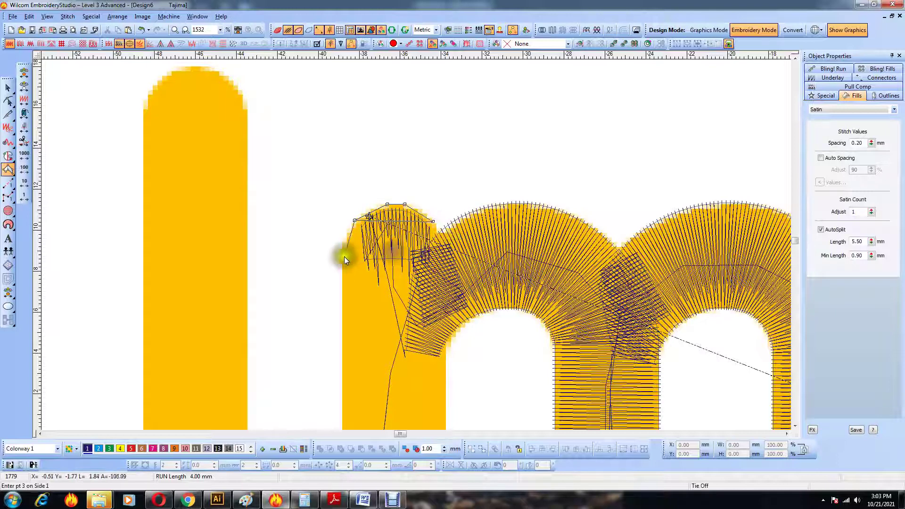
{"action": "left_click", "coordinate": [343, 259]}
{"action": "left_click", "coordinate": [442, 256]}
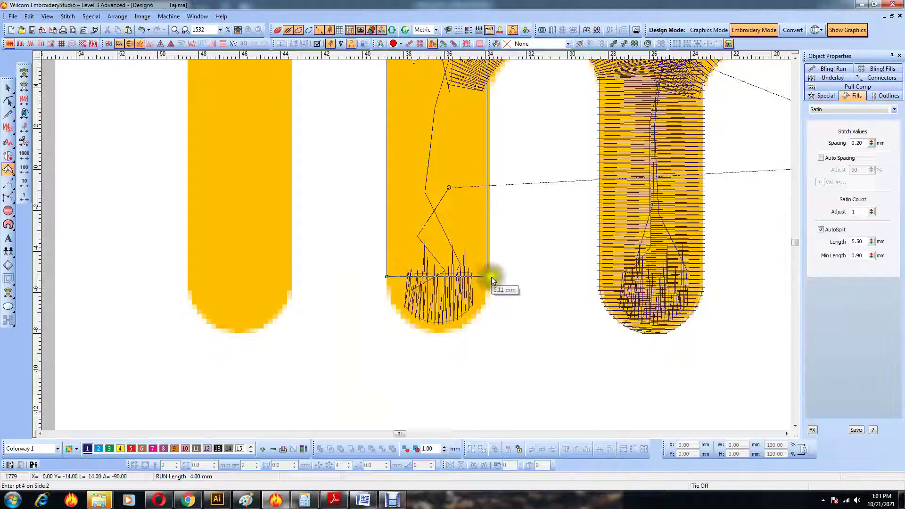
Continue the satin column, about 5.1 mm wide, down the first stem and finish it around the rounded foot
{"action": "left_click", "coordinate": [488, 277]}
{"action": "left_click", "coordinate": [395, 307]}
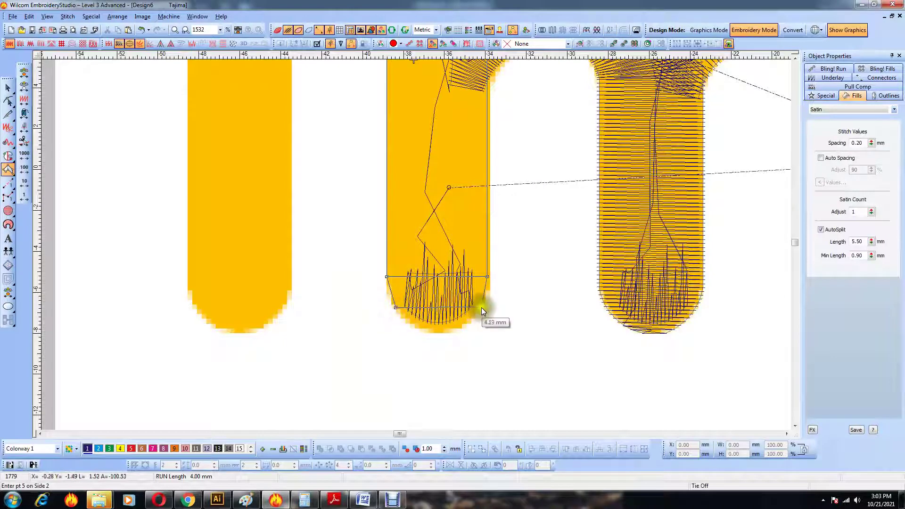
{"action": "left_click", "coordinate": [481, 307]}
{"action": "left_click", "coordinate": [428, 335]}
{"action": "left_click", "coordinate": [455, 335]}
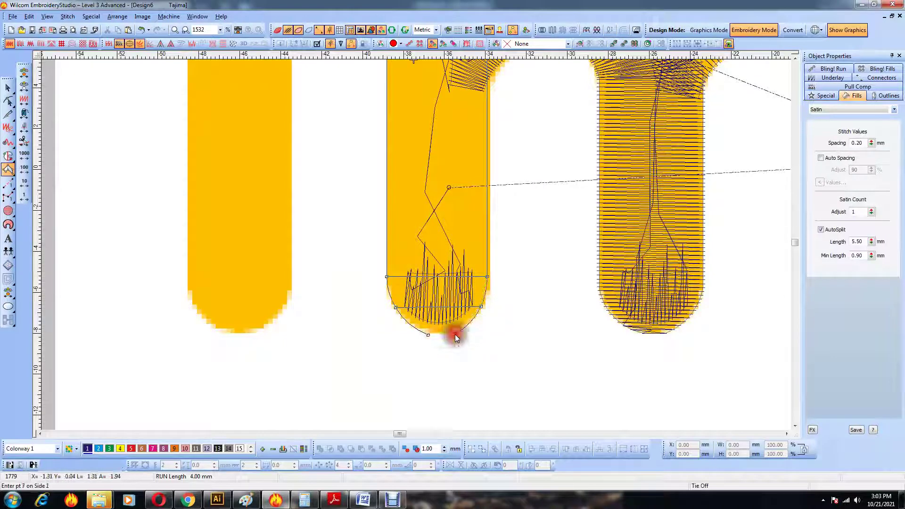
{"action": "key", "text": "Return"}
Reshape the first stem's satin column by adjusting the control points around its rounded foot
{"action": "left_click", "coordinate": [8, 101]}
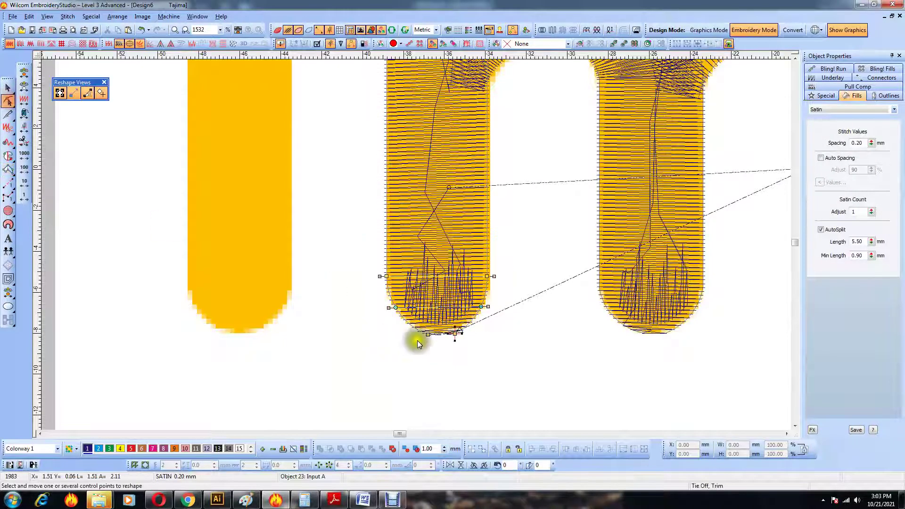
{"action": "left_click", "coordinate": [480, 306]}
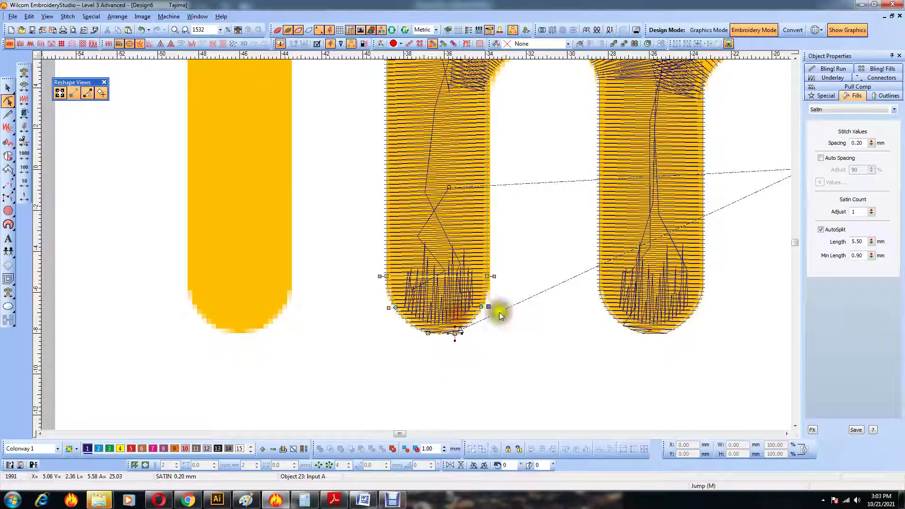
{"action": "left_click", "coordinate": [466, 322]}
{"action": "scroll", "coordinate": [518, 307], "scroll_direction": "down", "scroll_amount": 1}
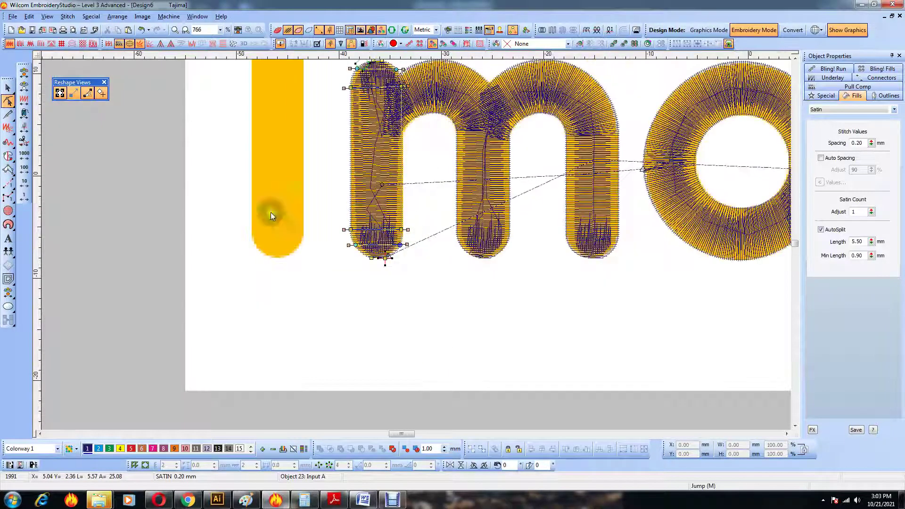
{"action": "key", "text": "Escape"}
Digitize a zigzagging run stitch in the lower part of the "I", ending just above its rounded foot
{"action": "left_click", "coordinate": [8, 169]}
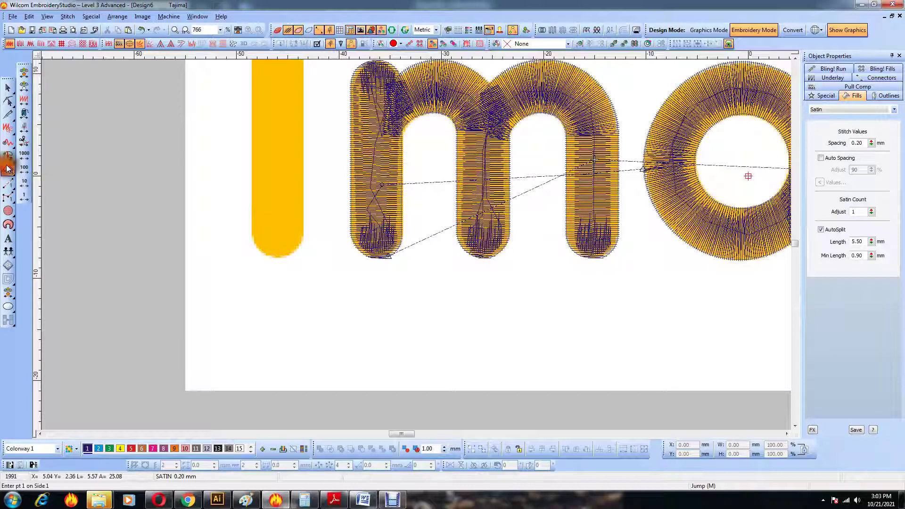
{"action": "key", "text": "shift+z"}
{"action": "left_click", "coordinate": [8, 183]}
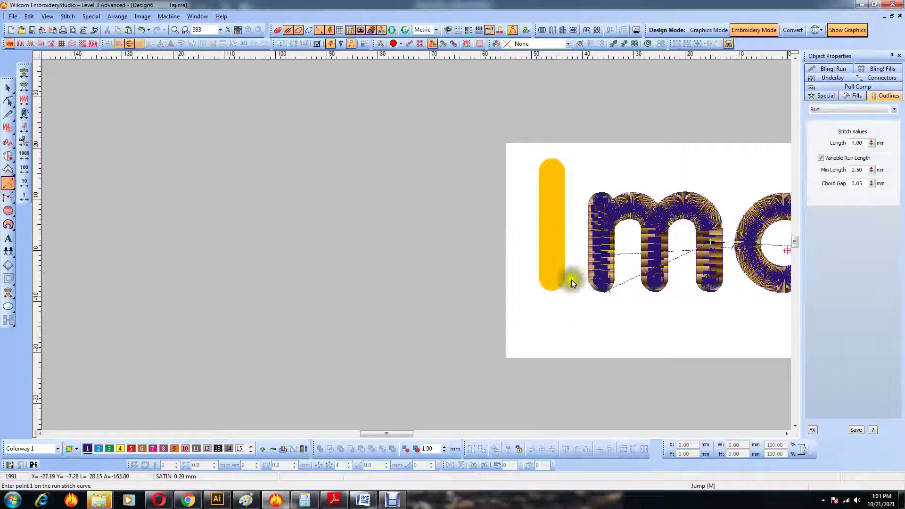
{"action": "key", "text": "z"}
{"action": "key", "text": "z"}
{"action": "left_click", "coordinate": [456, 140]}
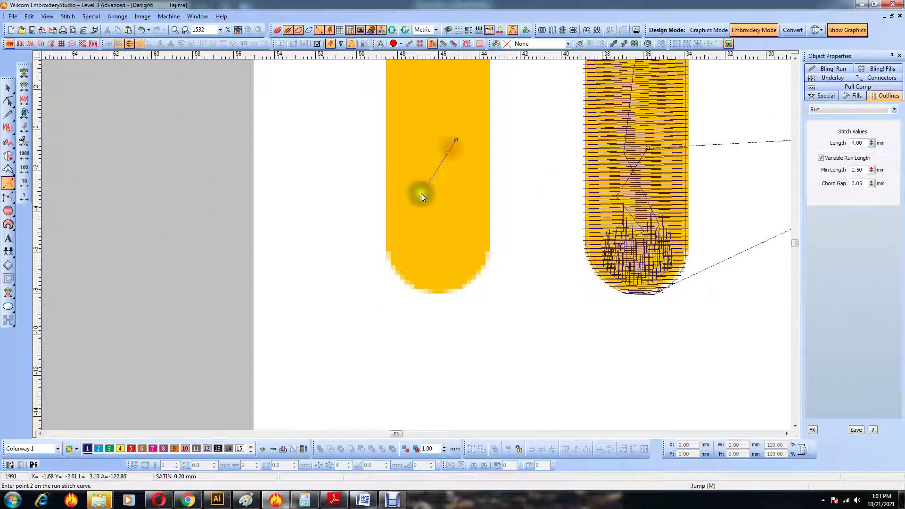
{"action": "left_click", "coordinate": [409, 248]}
{"action": "key", "text": "Return"}
{"action": "key", "text": "Escape"}
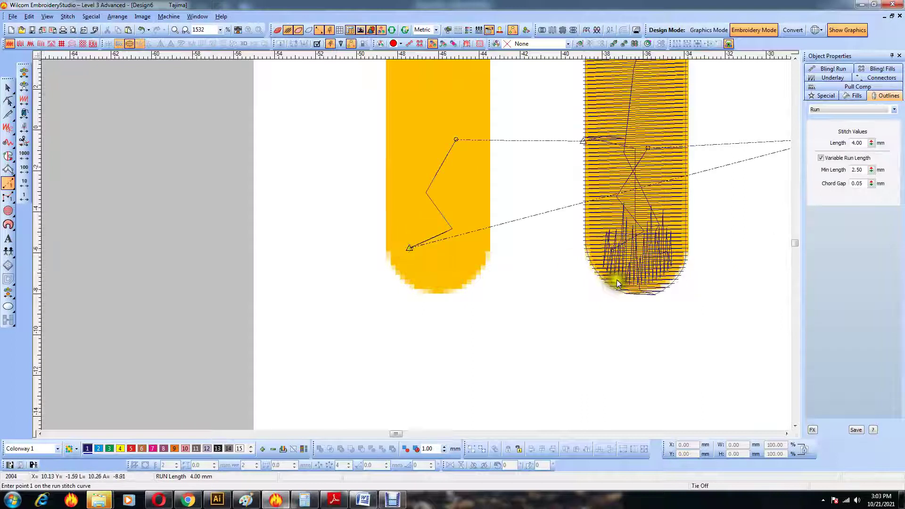
Copy the jagged underlay patch from the first "m" stem's foot into the foot of the "I", about 9.6 mm away
{"action": "left_click", "coordinate": [616, 278]}
{"action": "left_click_drag", "start_coordinate": [601, 273], "coordinate": [435, 272]}
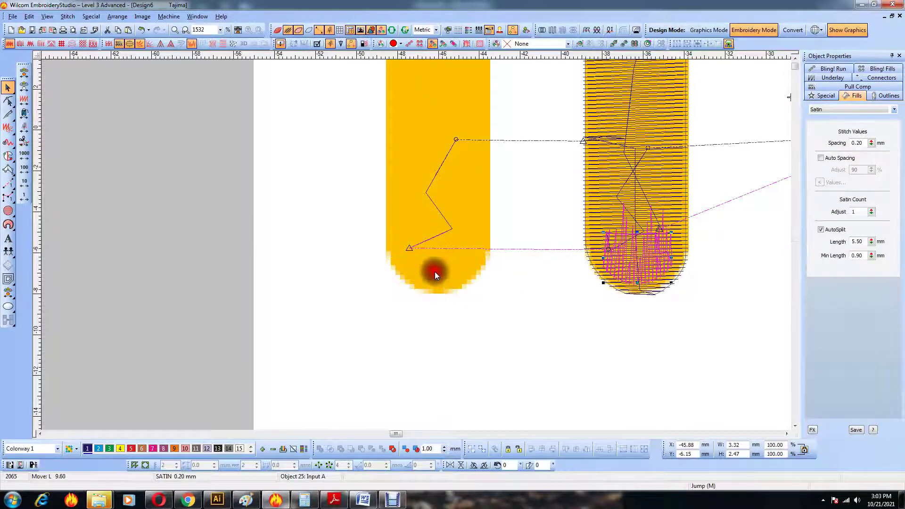
{"action": "left_click", "coordinate": [9, 188]}
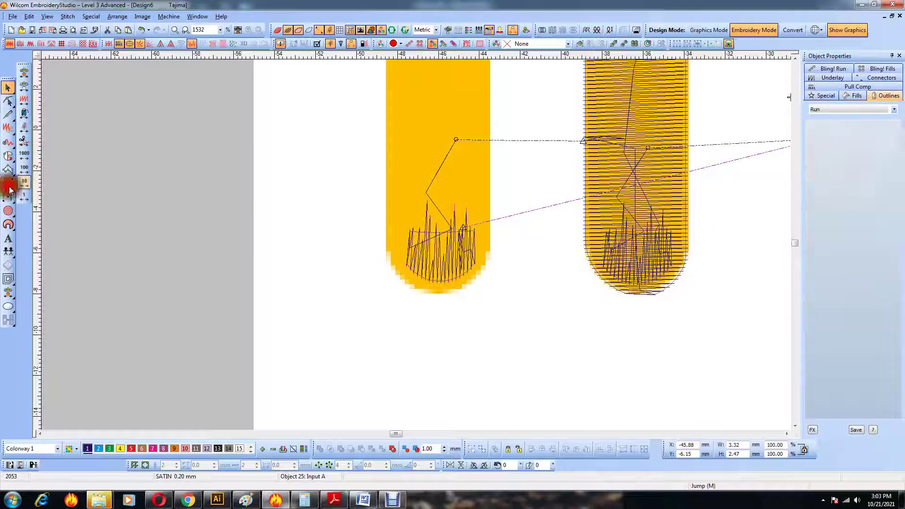
{"action": "key", "text": "Escape"}
{"action": "left_click", "coordinate": [469, 229]}
Digitize a run stitch from the foot patch of the "I" up its centre to just inside the rounded top
{"action": "left_click", "coordinate": [9, 194]}
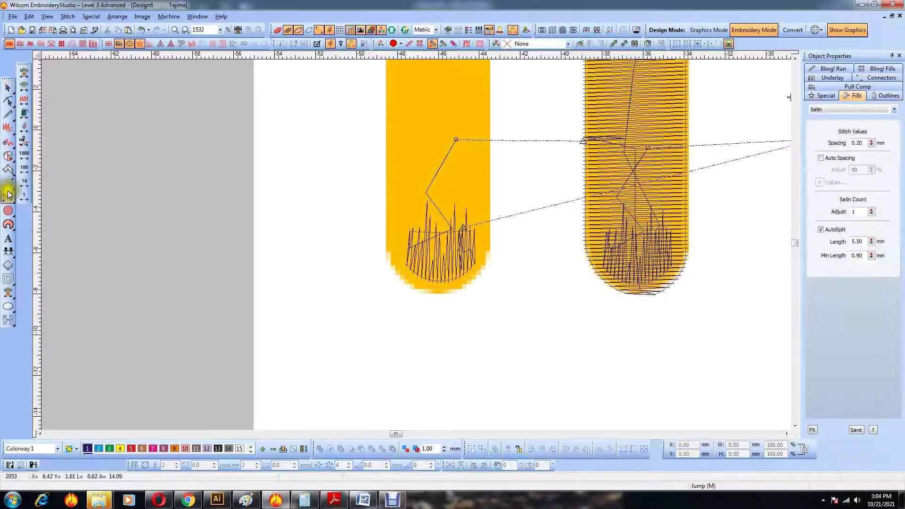
{"action": "left_click", "coordinate": [472, 217]}
{"action": "left_click", "coordinate": [430, 160]}
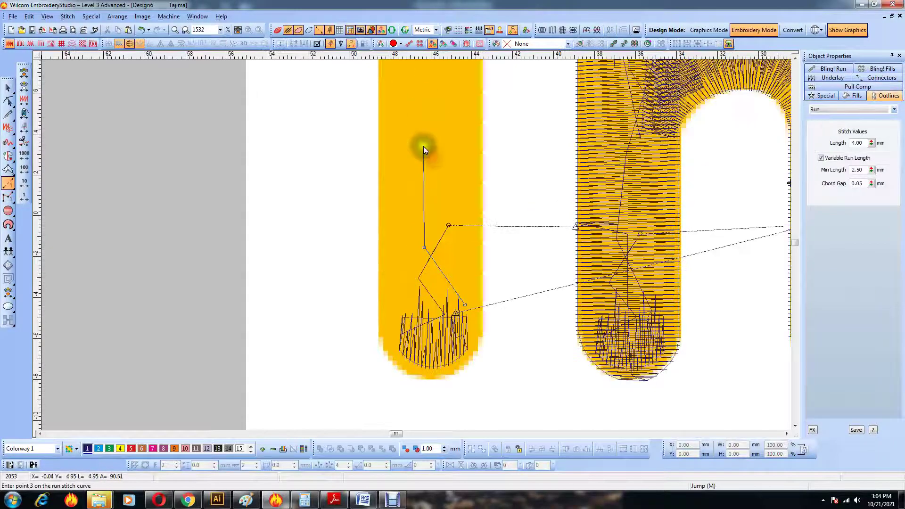
{"action": "left_click", "coordinate": [425, 139]}
{"action": "left_click", "coordinate": [416, 160]}
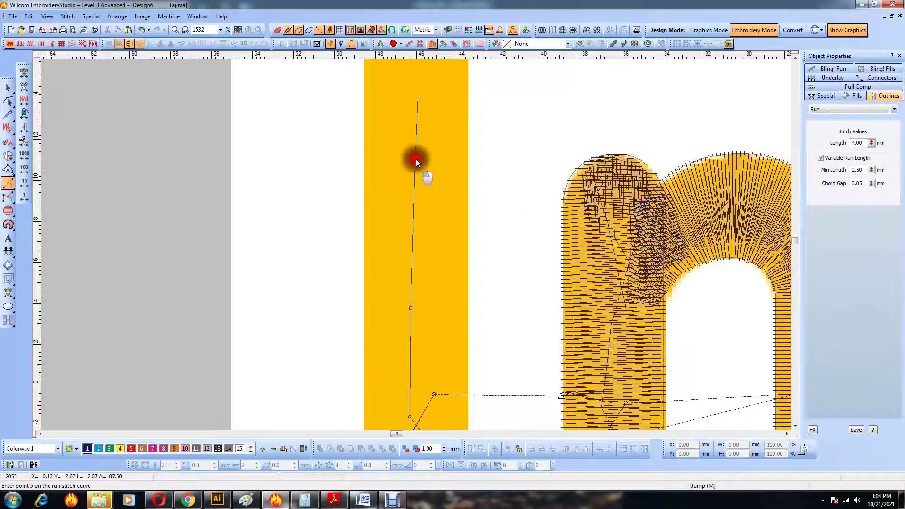
{"action": "left_click", "coordinate": [405, 130]}
{"action": "left_click", "coordinate": [402, 131]}
{"action": "key", "text": "Return"}
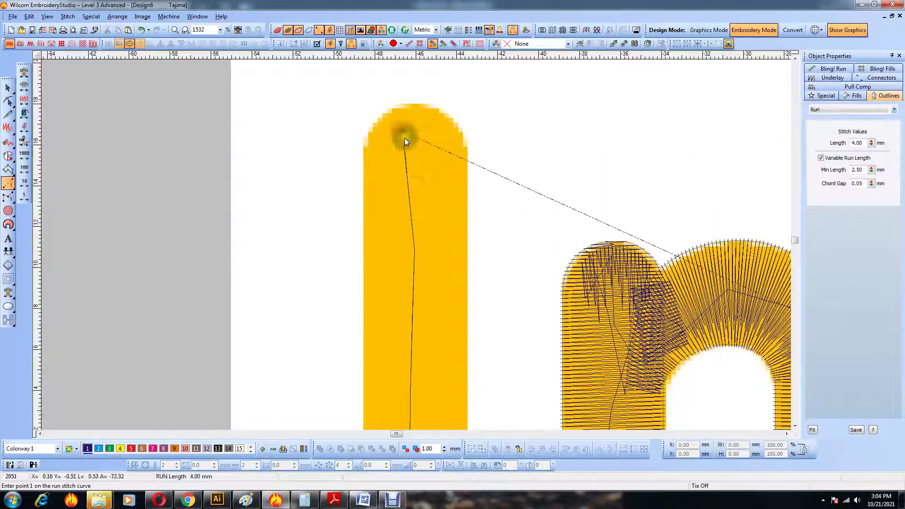
Paste a copy of the "I" foot patch into its rounded top, flip it vertically and centre it there
{"action": "key", "text": "shift+z"}
{"action": "key", "text": "Escape"}
{"action": "left_click", "coordinate": [434, 423]}
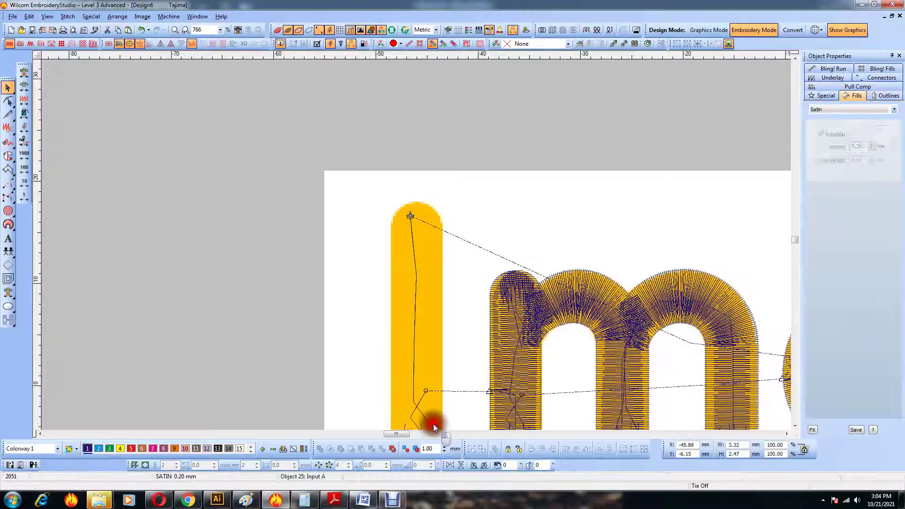
{"action": "key", "text": "ctrl+x"}
{"action": "key", "text": "ctrl+v"}
{"action": "left_click", "coordinate": [412, 225]}
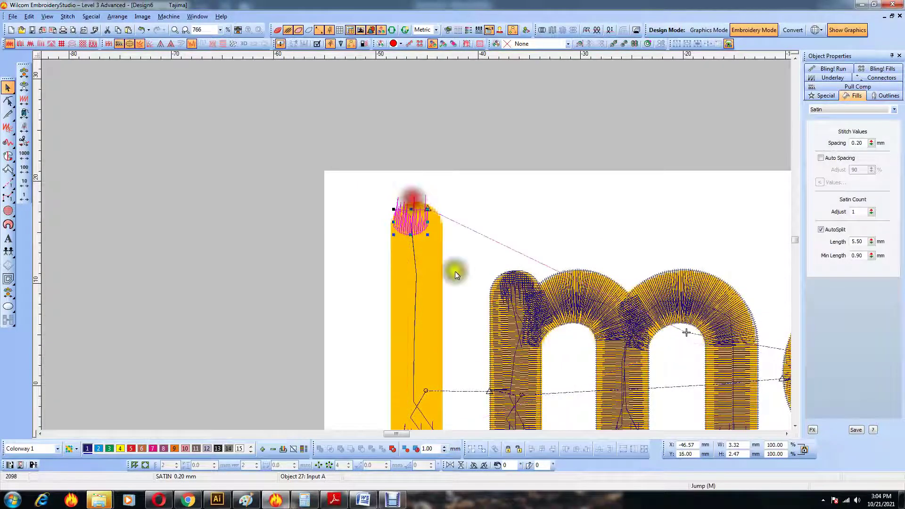
{"action": "left_click", "coordinate": [461, 465]}
{"action": "key", "text": "z"}
{"action": "left_click", "coordinate": [416, 217]}
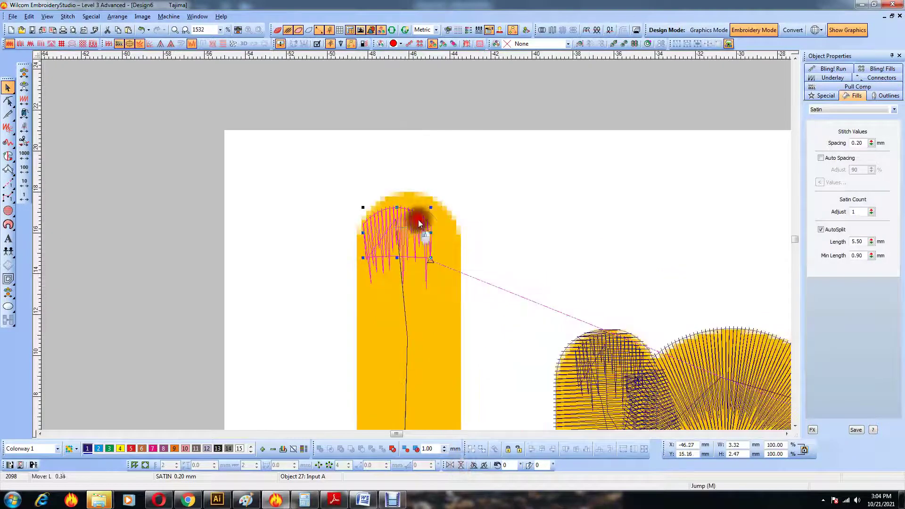
Start an Input A satin column on the "I", placing point pairs around its rounded top down to the straight sides
{"action": "left_click", "coordinate": [8, 170]}
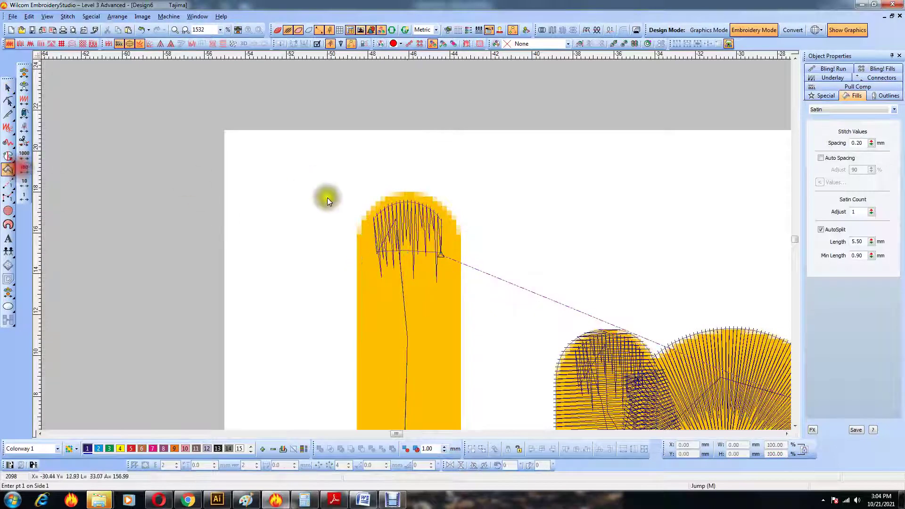
{"action": "left_click", "coordinate": [396, 190]}
{"action": "left_click", "coordinate": [370, 206]}
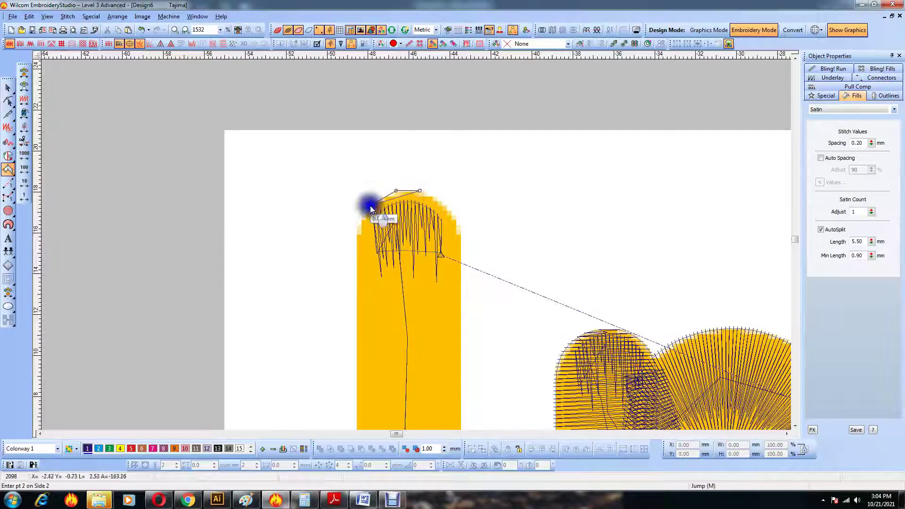
{"action": "left_click", "coordinate": [448, 208]}
{"action": "left_click", "coordinate": [357, 243]}
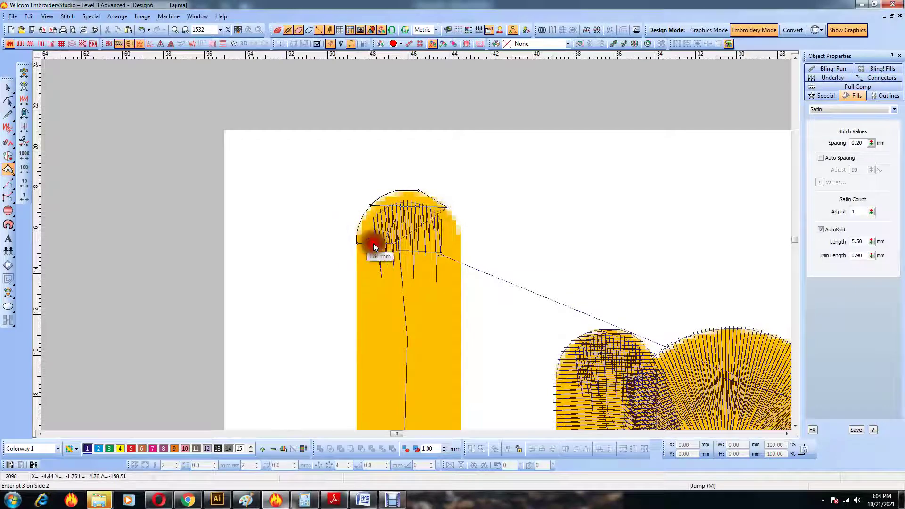
{"action": "left_click", "coordinate": [461, 243]}
{"action": "key", "text": "shift+z"}
{"action": "key", "text": "z"}
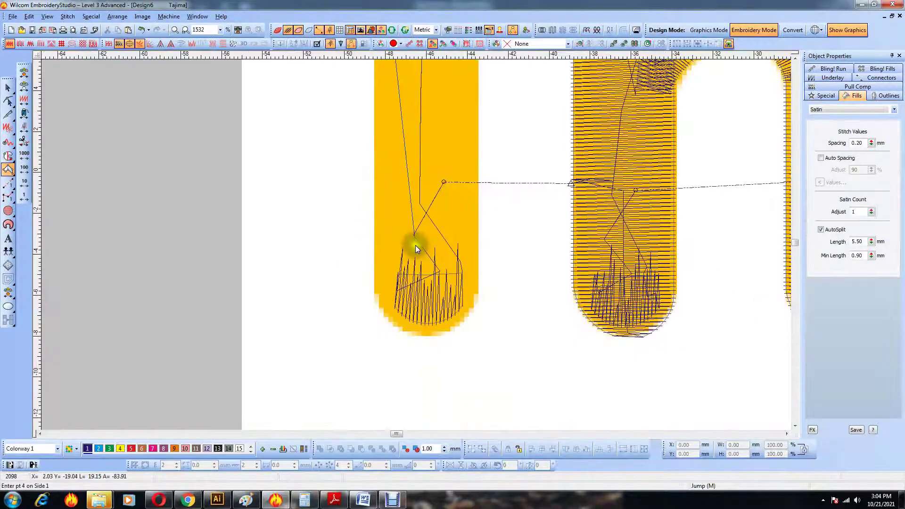
Continue the satin column, about 5.2 mm wide, down the "I" and finish it around the rounded foot
{"action": "left_click", "coordinate": [479, 282]}
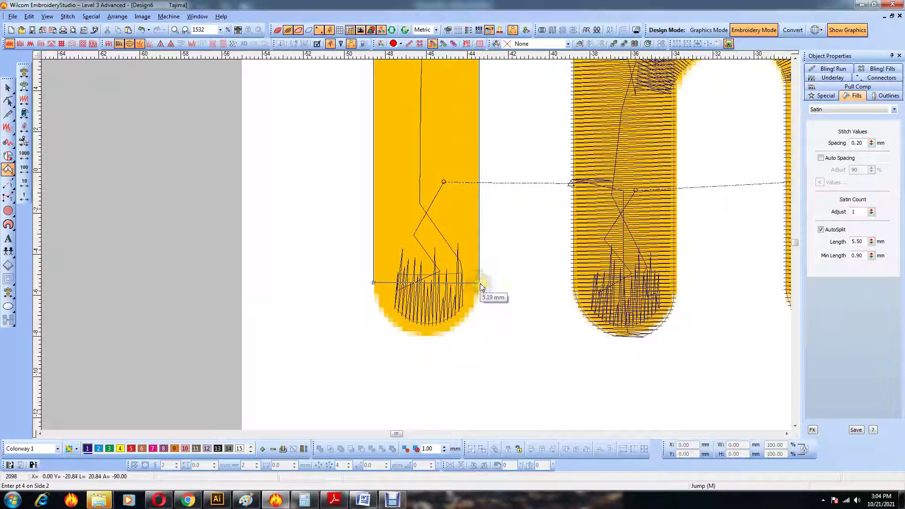
{"action": "left_click", "coordinate": [387, 320]}
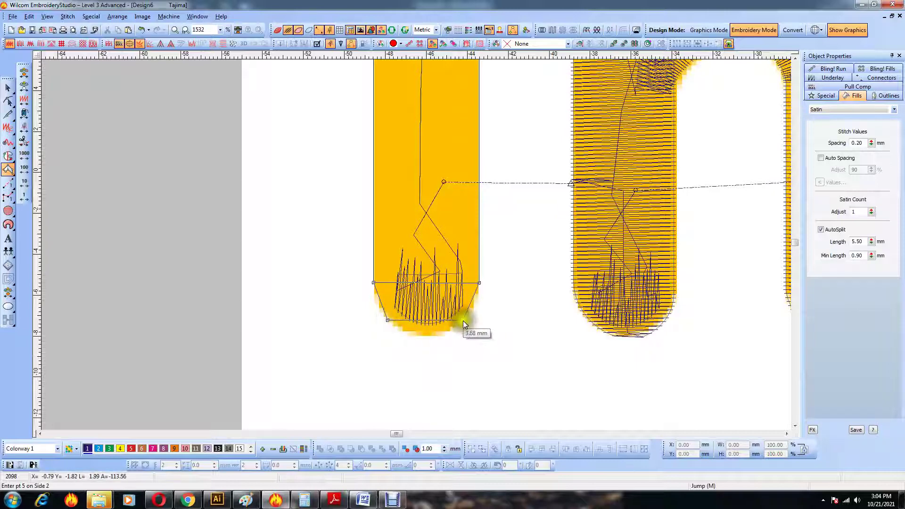
{"action": "left_click", "coordinate": [462, 320]}
{"action": "right_click", "coordinate": [421, 341]}
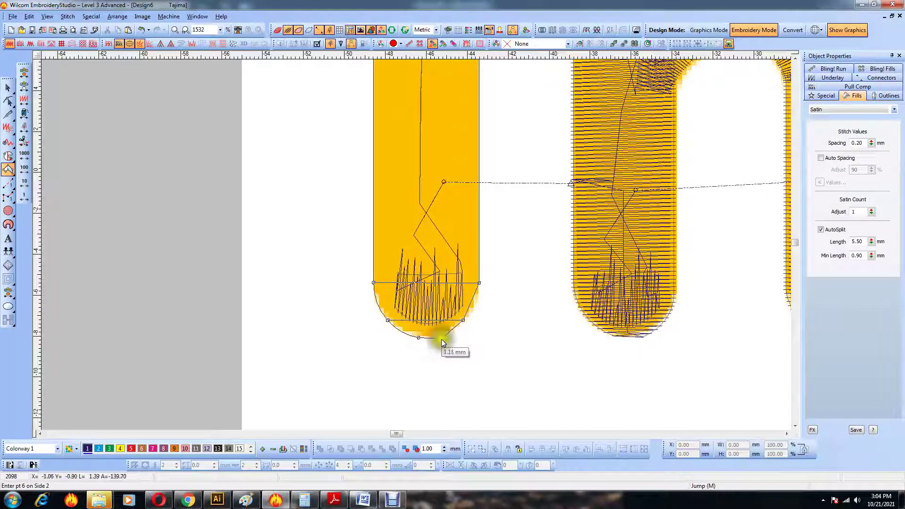
{"action": "left_click", "coordinate": [442, 338]}
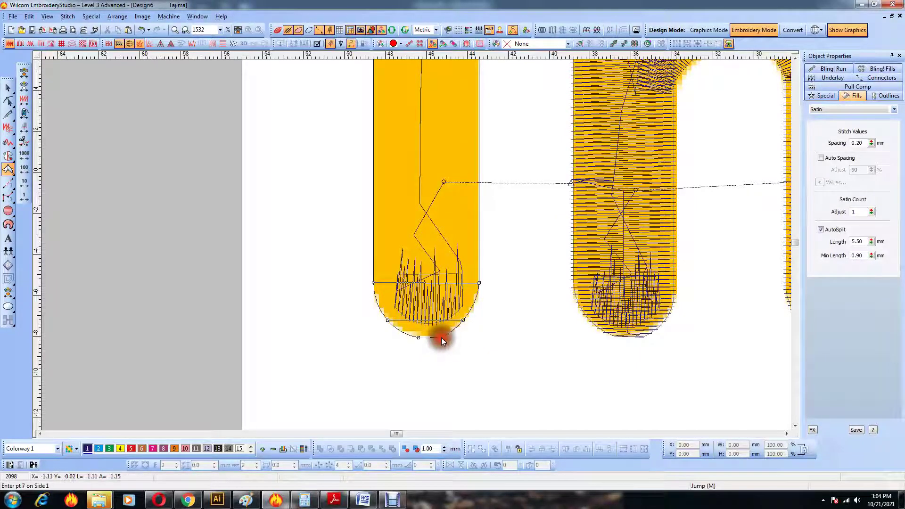
{"action": "key", "text": "Return"}
Reshape the satin column of the "I" by adjusting the control points at its rounded foot
{"action": "left_click", "coordinate": [8, 87]}
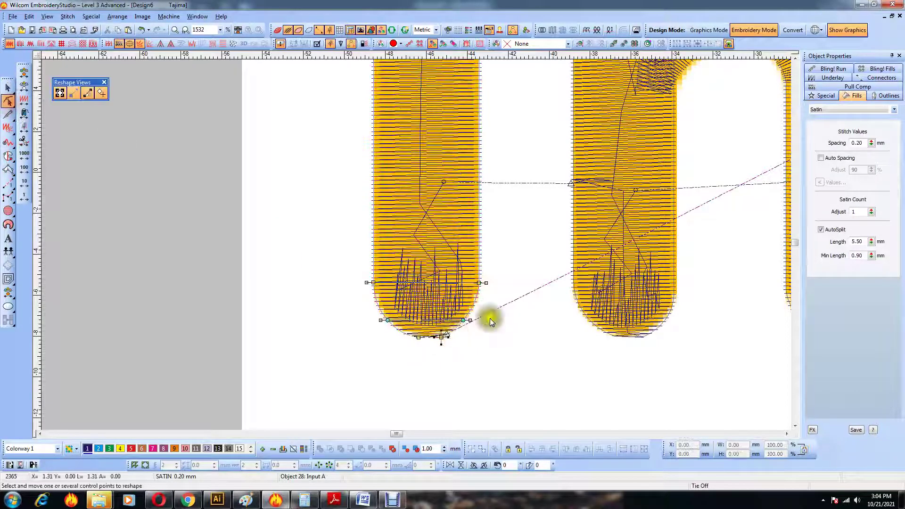
{"action": "scroll", "coordinate": [469, 301], "scroll_direction": "down", "scroll_amount": 3}
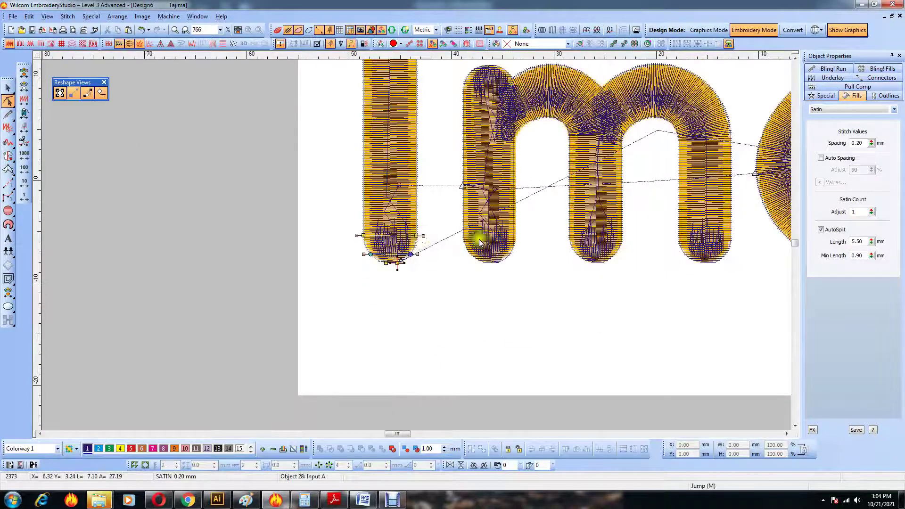
{"action": "key", "text": "Escape"}
Digitize an Input A satin patch about 3.5 by 4 mm inside the rounded tail end of the "g"
{"action": "scroll", "coordinate": [417, 245], "scroll_direction": "up", "scroll_amount": 6}
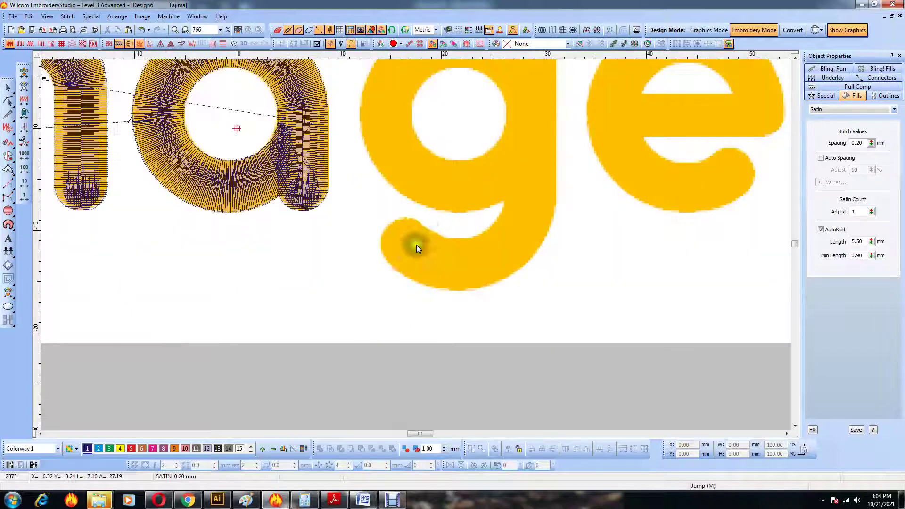
{"action": "left_click", "coordinate": [8, 168]}
{"action": "scroll", "coordinate": [417, 242], "scroll_direction": "up", "scroll_amount": 3}
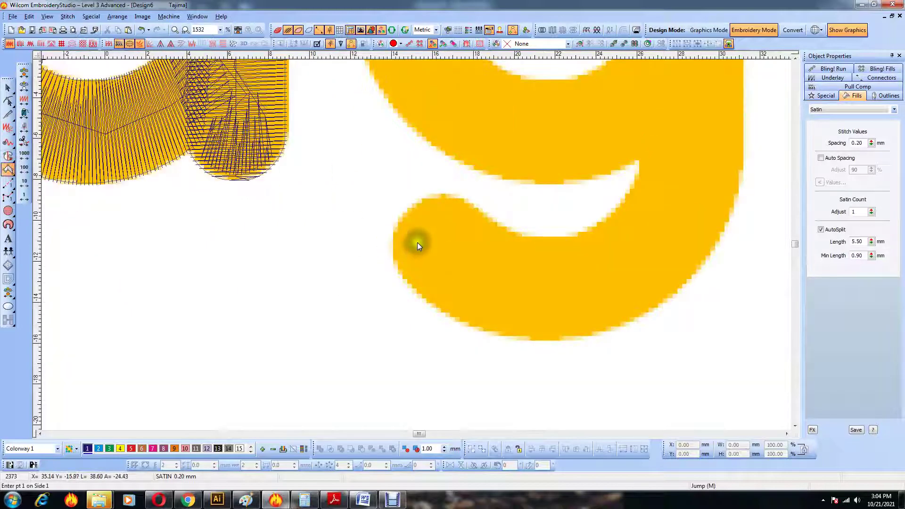
{"action": "left_click", "coordinate": [440, 202]}
{"action": "left_click", "coordinate": [474, 233]}
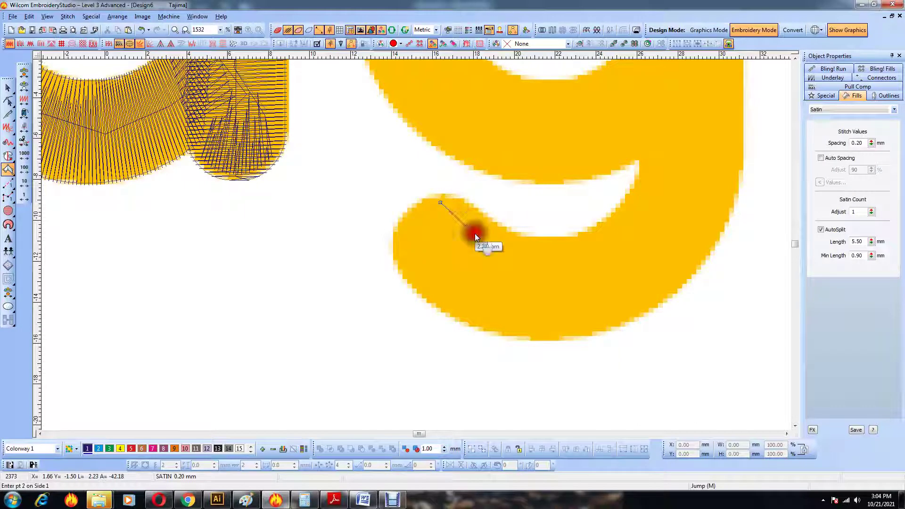
{"action": "right_click", "coordinate": [412, 224]}
{"action": "left_click", "coordinate": [451, 256]}
{"action": "left_click", "coordinate": [402, 260]}
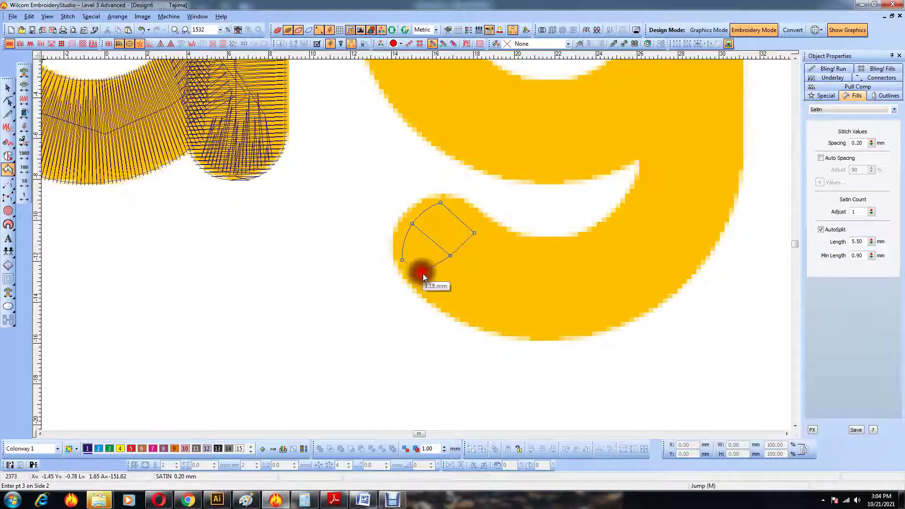
{"action": "left_click", "coordinate": [436, 284]}
{"action": "key", "text": "Return"}
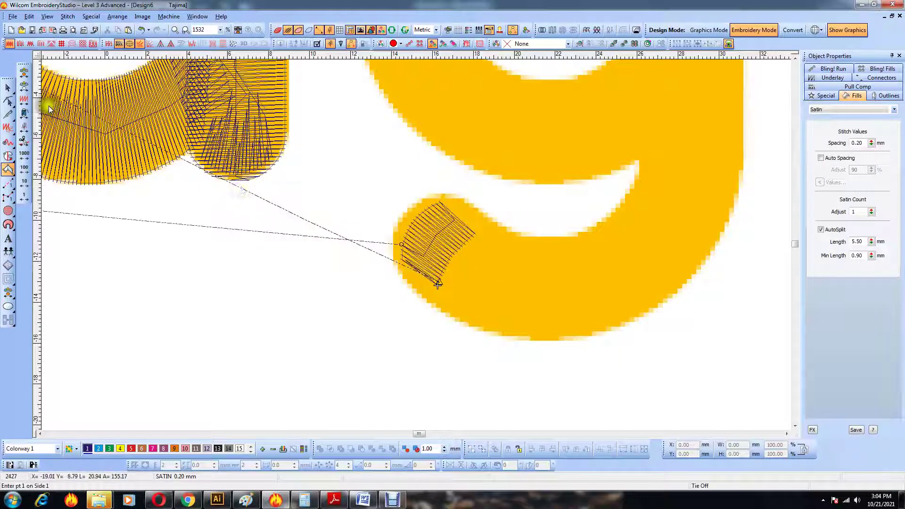
Give the tail patch of the "g" a jagged edge on Side 2 with roughness 2 and a 3.00 mm range
{"action": "left_click", "coordinate": [8, 88]}
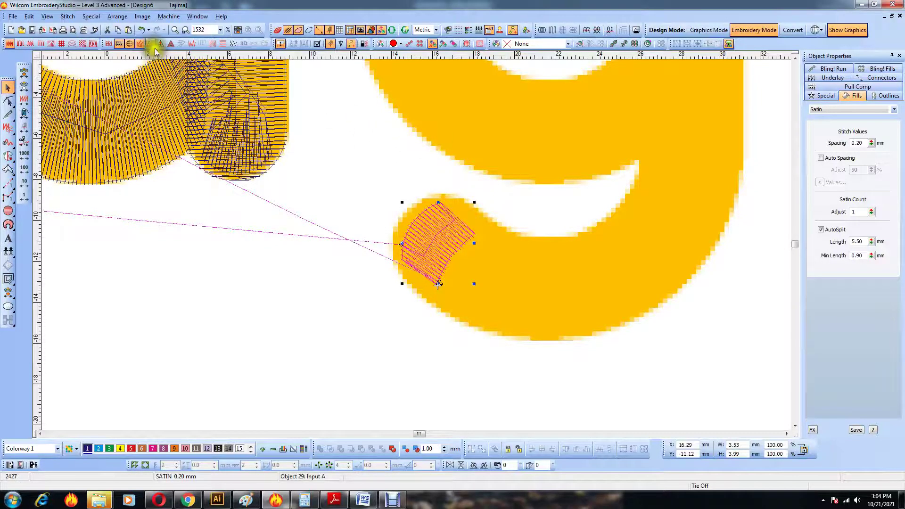
{"action": "right_click", "coordinate": [191, 44]}
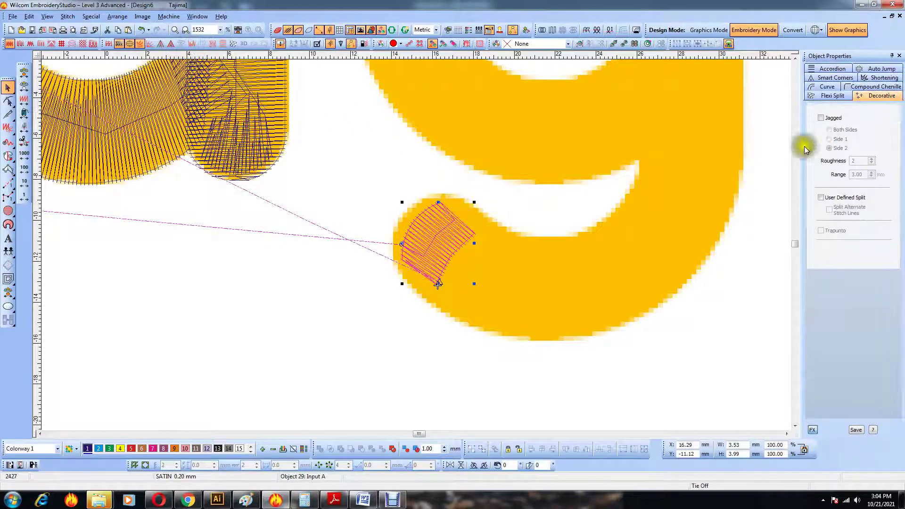
{"action": "left_click", "coordinate": [191, 44]}
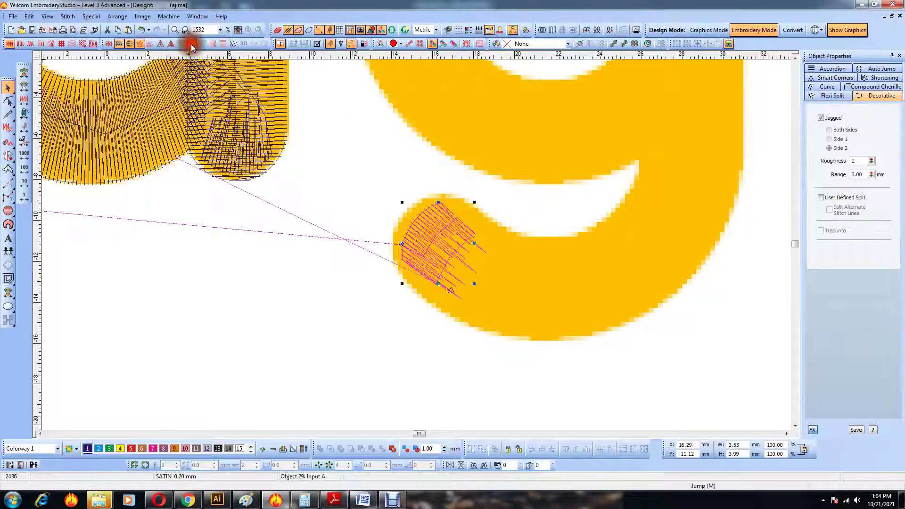
{"action": "left_click", "coordinate": [831, 135]}
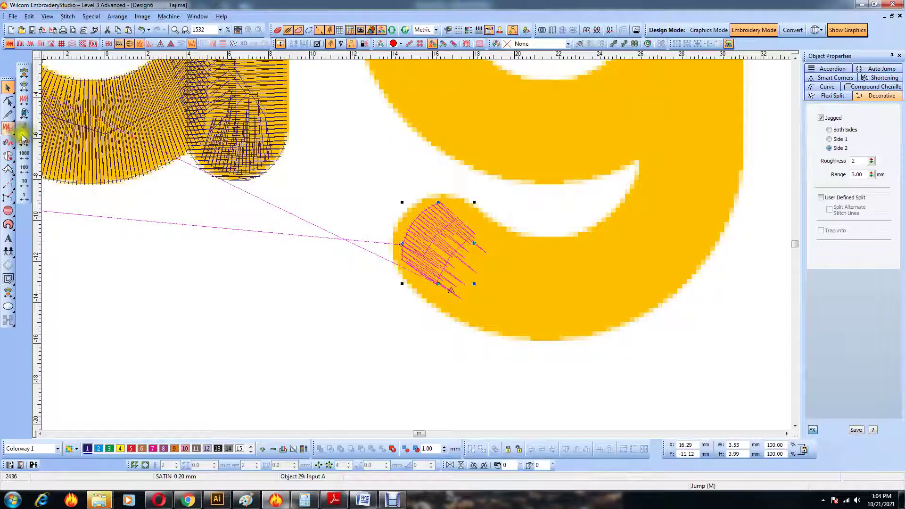
{"action": "left_click", "coordinate": [8, 101]}
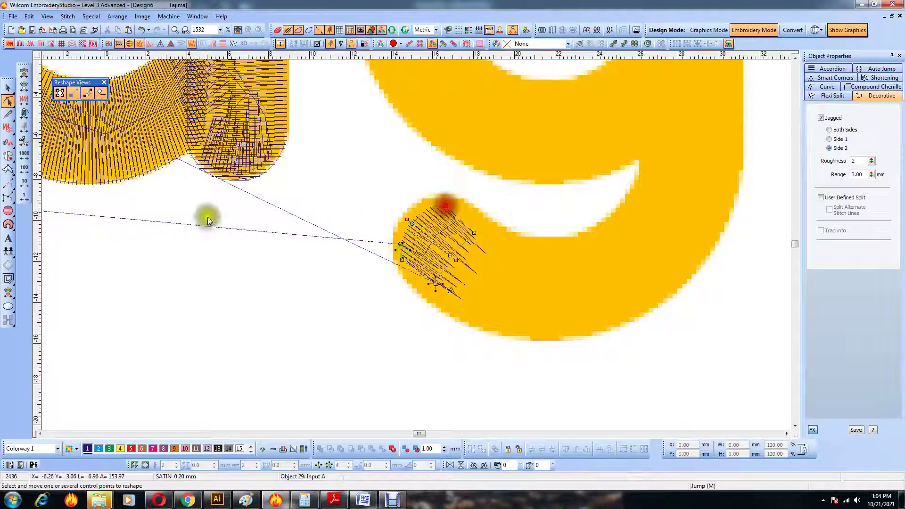
Digitize a connecting run from the tail patch along the curved tail of the "g" up to where the tail meets the bowl
{"action": "left_click", "coordinate": [8, 183]}
{"action": "left_click", "coordinate": [451, 292]}
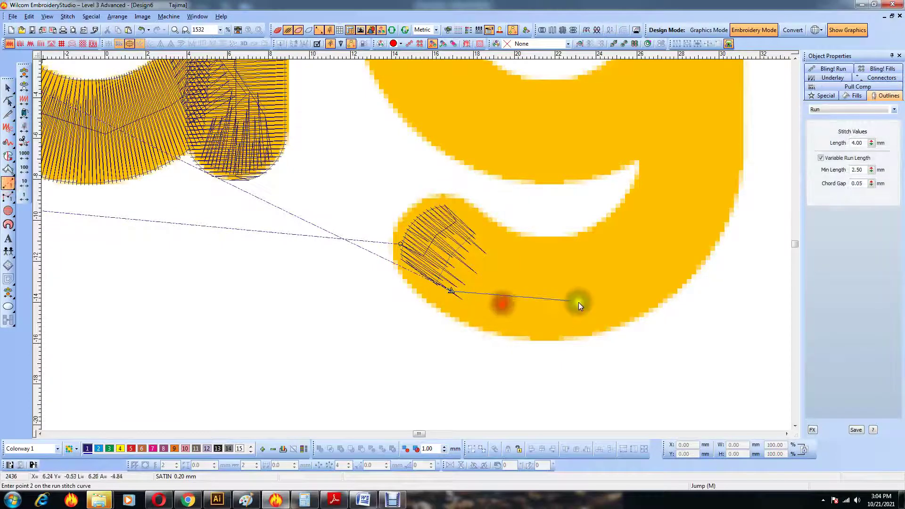
{"action": "left_click", "coordinate": [577, 299]}
{"action": "key", "text": "shift+z"}
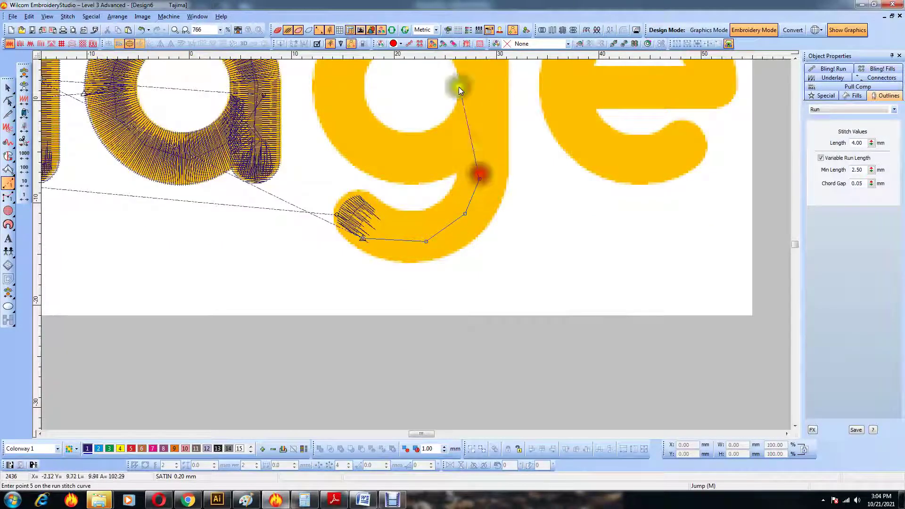
{"action": "left_click", "coordinate": [471, 160]}
{"action": "key", "text": "Return"}
Digitize a narrow Input A satin patch over the lower junction between the bowl and the stem of the "g"
{"action": "left_click", "coordinate": [8, 169]}
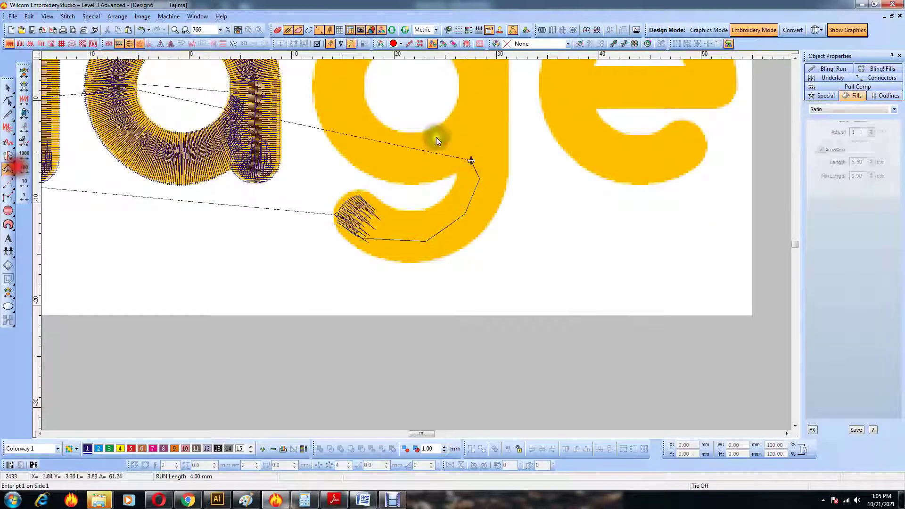
{"action": "left_click", "coordinate": [477, 152]}
{"action": "left_click", "coordinate": [452, 121]}
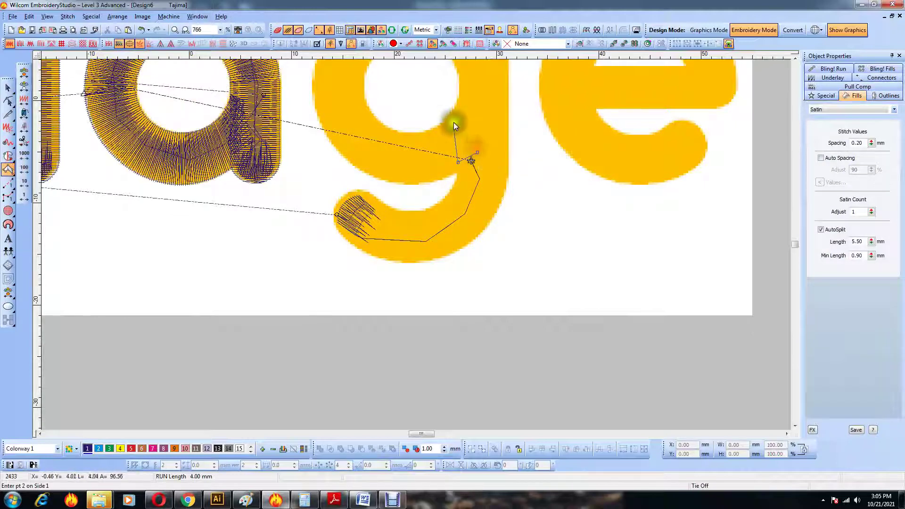
{"action": "left_click", "coordinate": [471, 105]}
{"action": "key", "text": "Return"}
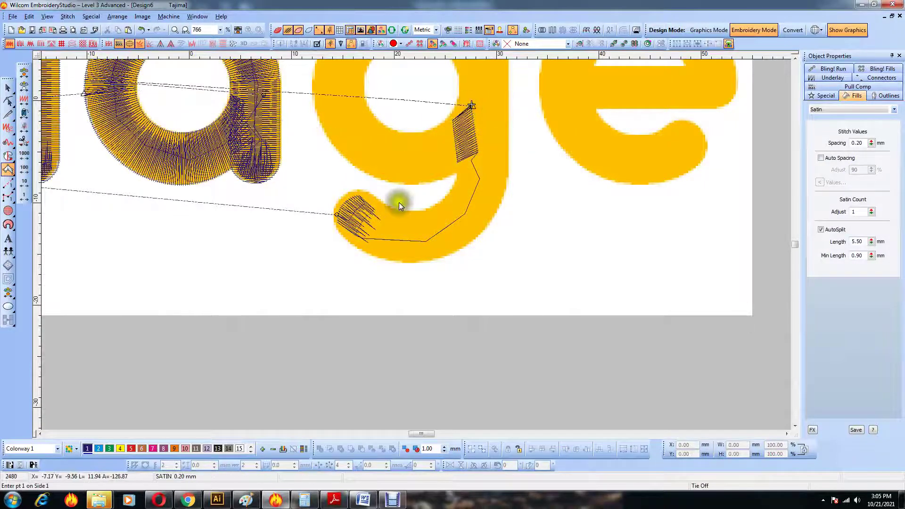
{"action": "scroll", "coordinate": [440, 140], "scroll_direction": "up", "scroll_amount": 1}
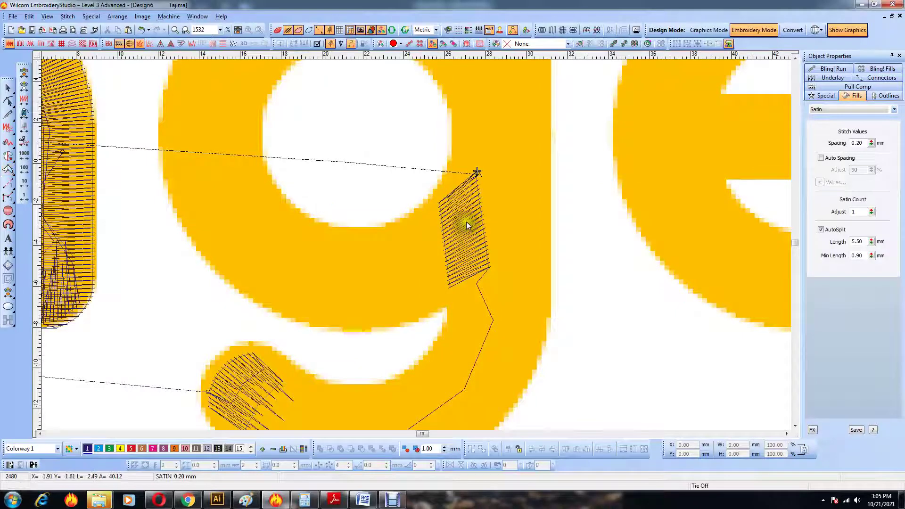
{"action": "scroll", "coordinate": [469, 222], "scroll_direction": "down", "scroll_amount": 1}
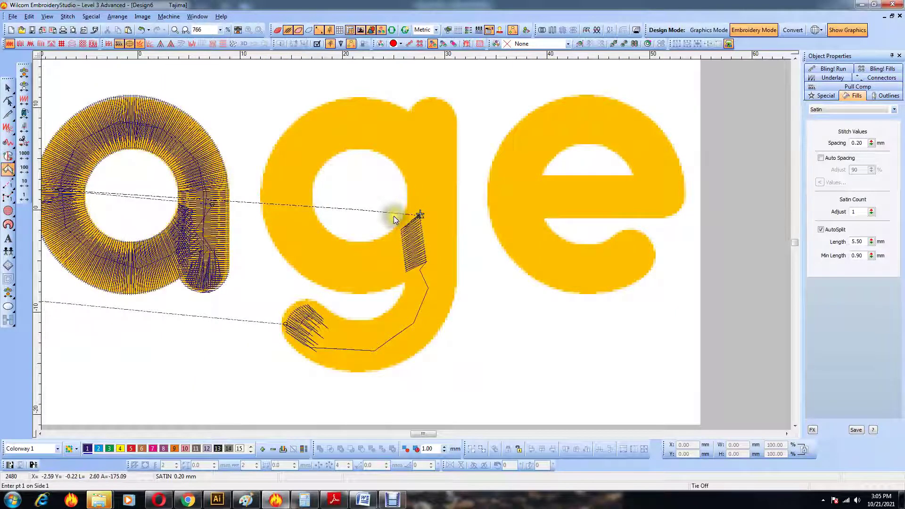
{"action": "scroll", "coordinate": [394, 216], "scroll_direction": "up", "scroll_amount": 1}
{"action": "left_click", "coordinate": [436, 210]}
{"action": "left_click", "coordinate": [466, 221]}
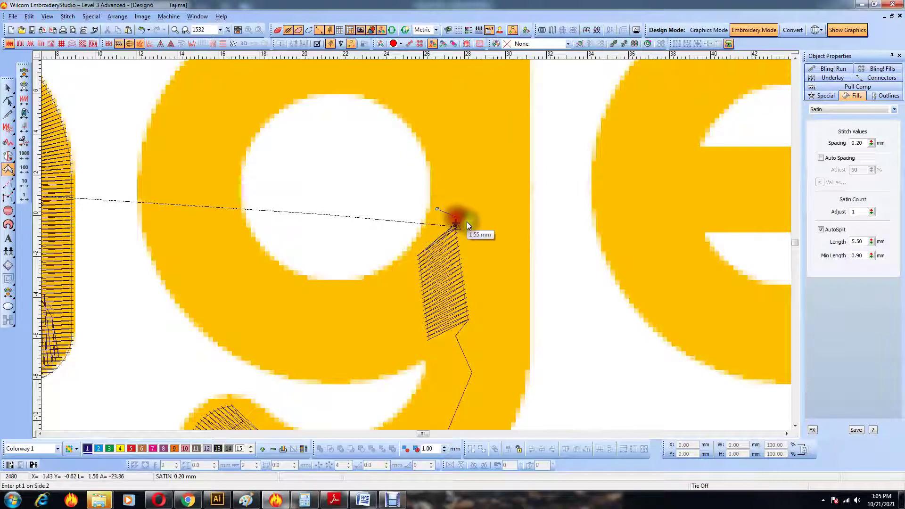
{"action": "right_click", "coordinate": [400, 260]}
{"action": "left_click", "coordinate": [451, 350]}
{"action": "right_click", "coordinate": [341, 282]}
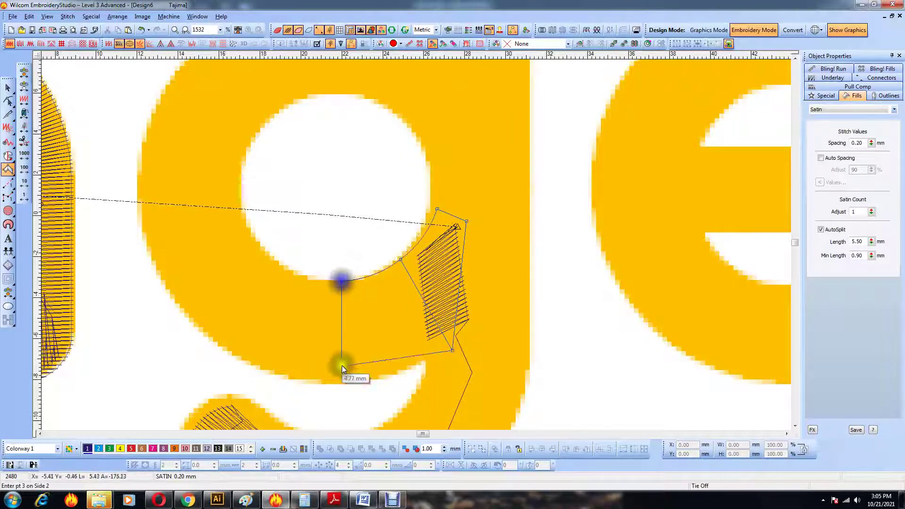
{"action": "left_click", "coordinate": [341, 380]}
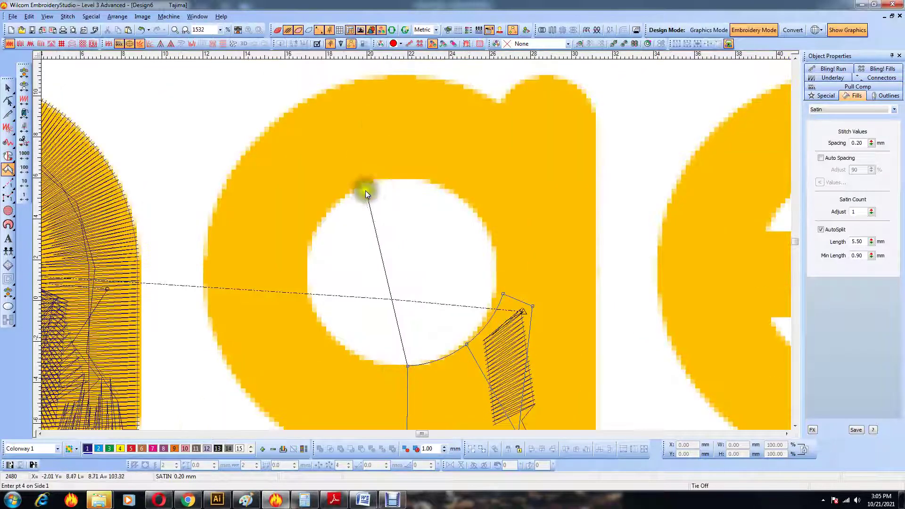
{"action": "key", "text": "Escape"}
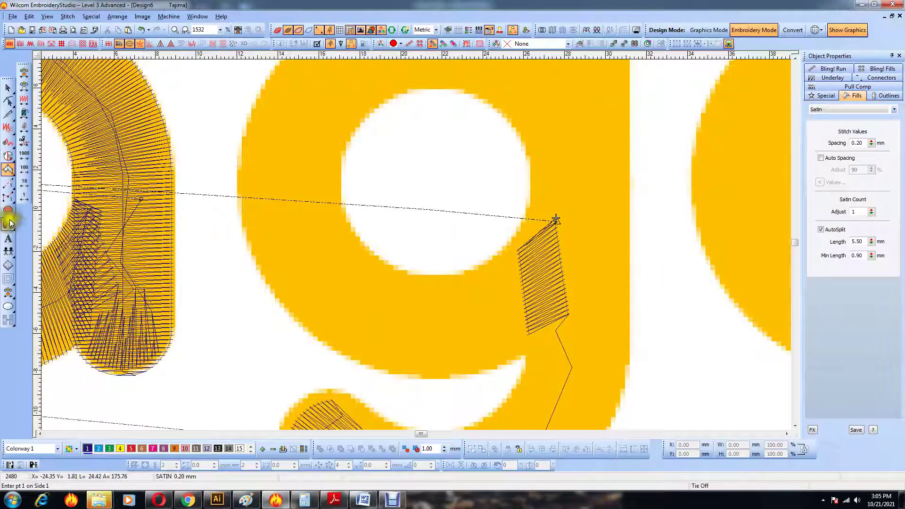
Digitize a connecting run from the lower junction patch up the stem of the "g" into its rounded top
{"action": "left_click", "coordinate": [8, 184]}
{"action": "scroll", "coordinate": [395, 267], "scroll_direction": "down", "scroll_amount": 2}
{"action": "scroll", "coordinate": [471, 233], "scroll_direction": "up", "scroll_amount": 1}
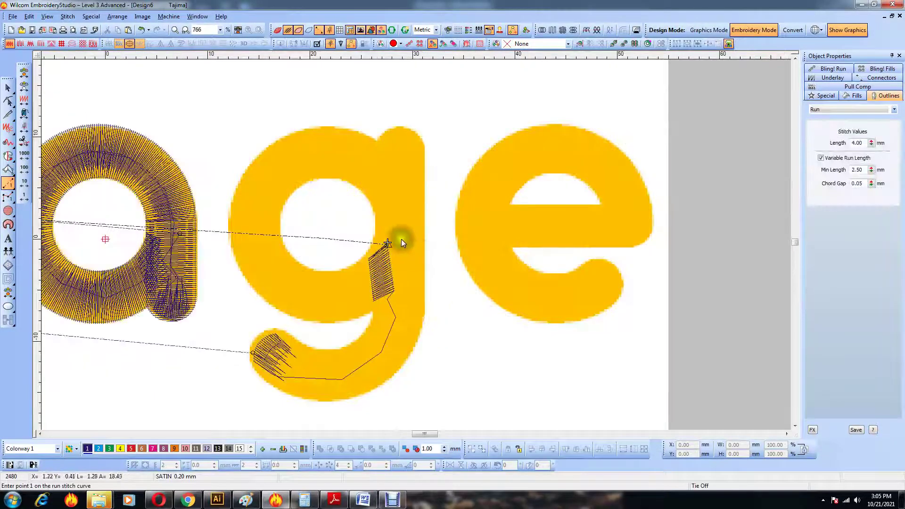
{"action": "left_click", "coordinate": [406, 187]}
{"action": "key", "text": "Return"}
Digitize an Input A satin patch about 3.5 by 2.1 mm inside the rounded top of the "g" stem
{"action": "left_click", "coordinate": [8, 170]}
{"action": "key", "text": "z"}
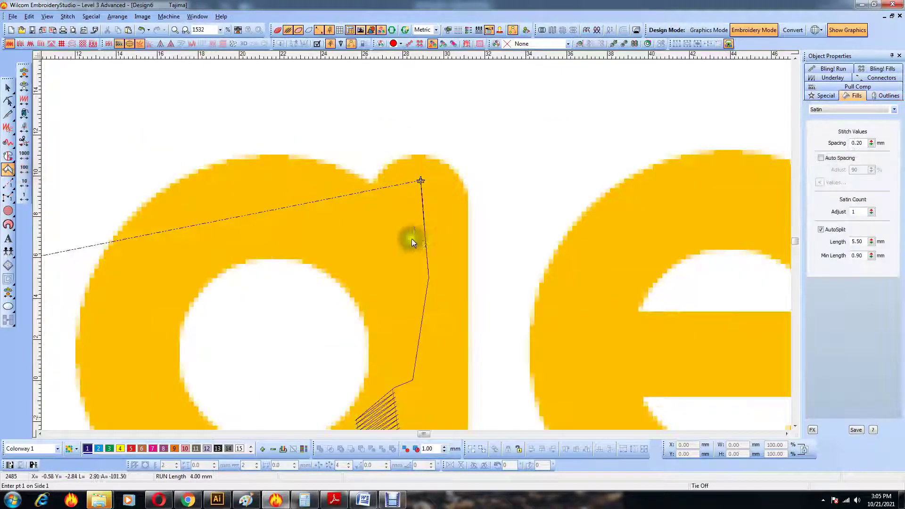
{"action": "left_click", "coordinate": [450, 206]}
{"action": "left_click", "coordinate": [420, 168]}
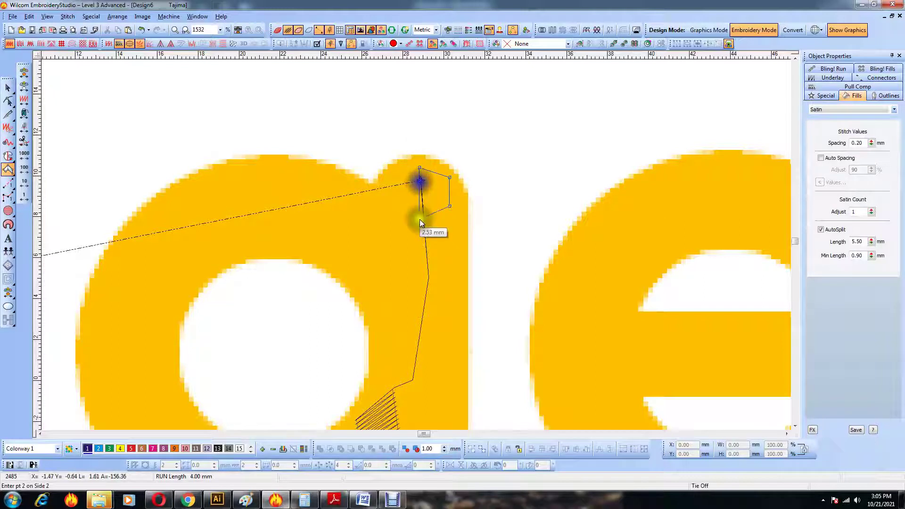
{"action": "left_click", "coordinate": [419, 209]}
{"action": "left_click", "coordinate": [377, 187]}
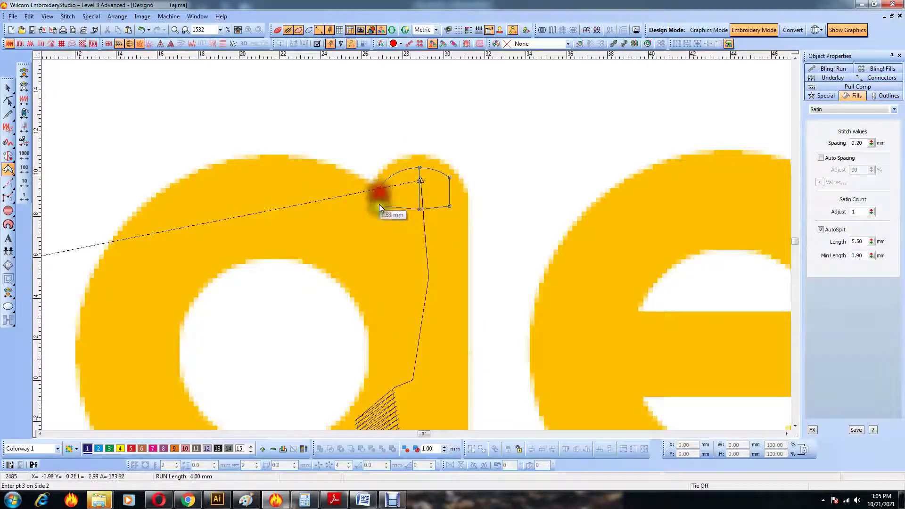
{"action": "left_click", "coordinate": [380, 210]}
{"action": "key", "text": "Return"}
Reshape the stem-top patch of the "g" to about 3.6 by 2.2 mm and apply the jagged edge effect to it
{"action": "key", "text": "h"}
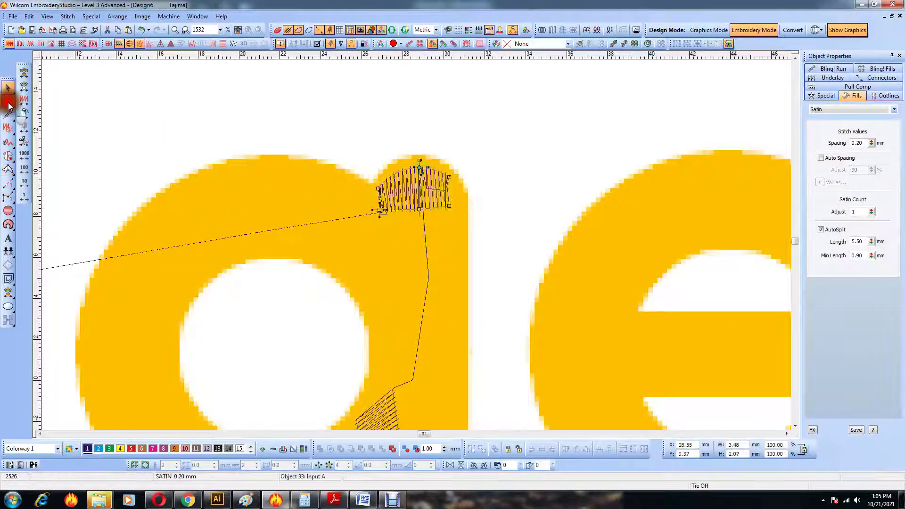
{"action": "left_click", "coordinate": [449, 209]}
{"action": "left_click_drag", "start_coordinate": [447, 181], "coordinate": [451, 182]}
{"action": "left_click", "coordinate": [380, 209]}
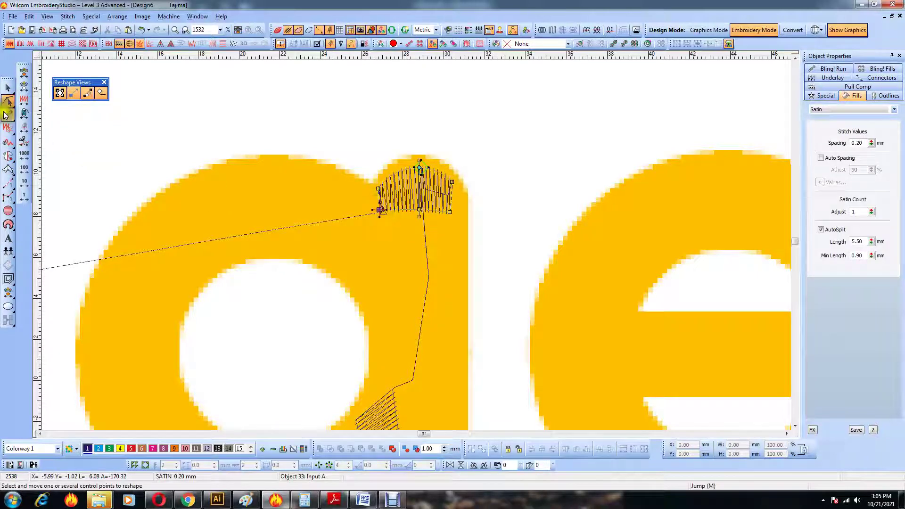
{"action": "left_click", "coordinate": [8, 87]}
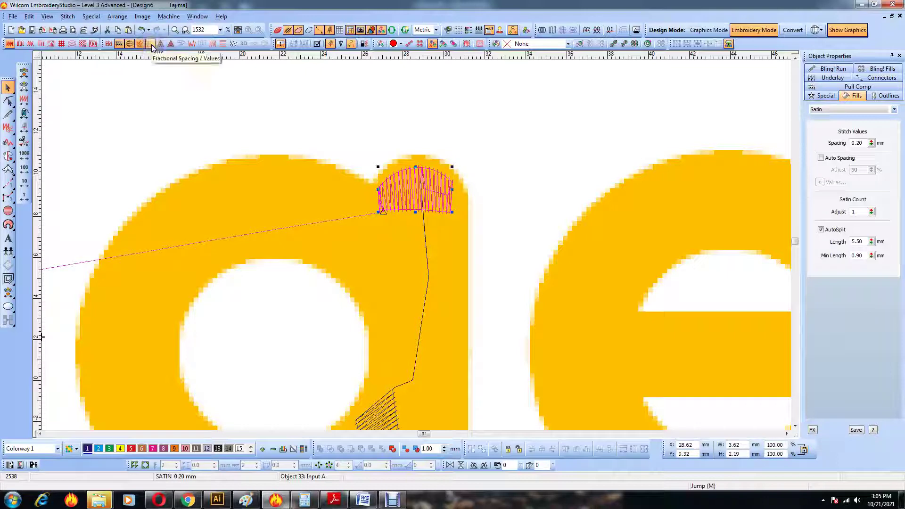
{"action": "left_click", "coordinate": [193, 44]}
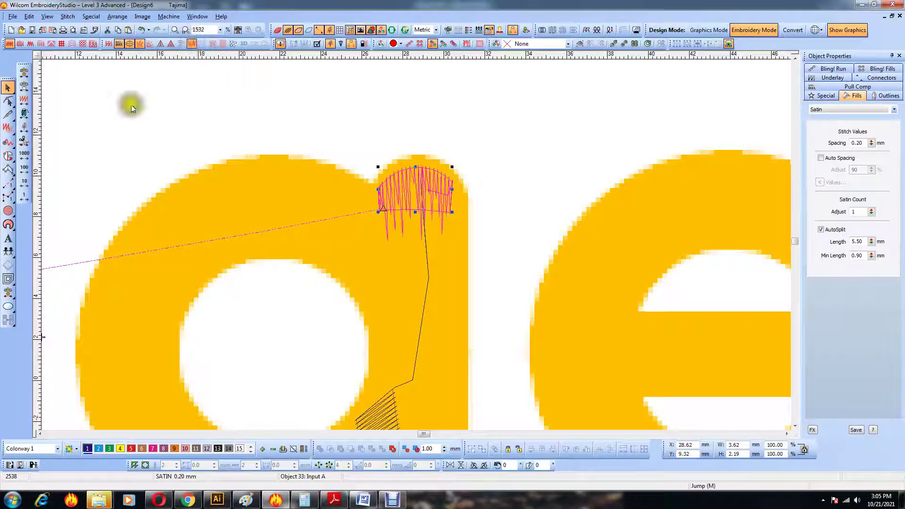
Digitize an Input A satin patch over the upper junction between the bowl and the stem of the "g"
{"action": "left_click", "coordinate": [8, 183]}
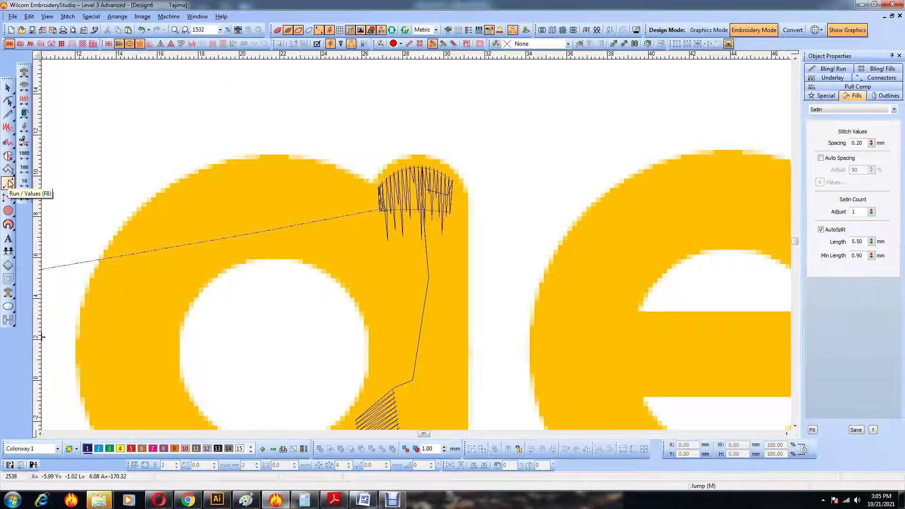
{"action": "scroll", "coordinate": [274, 262], "scroll_direction": "down", "scroll_amount": 2}
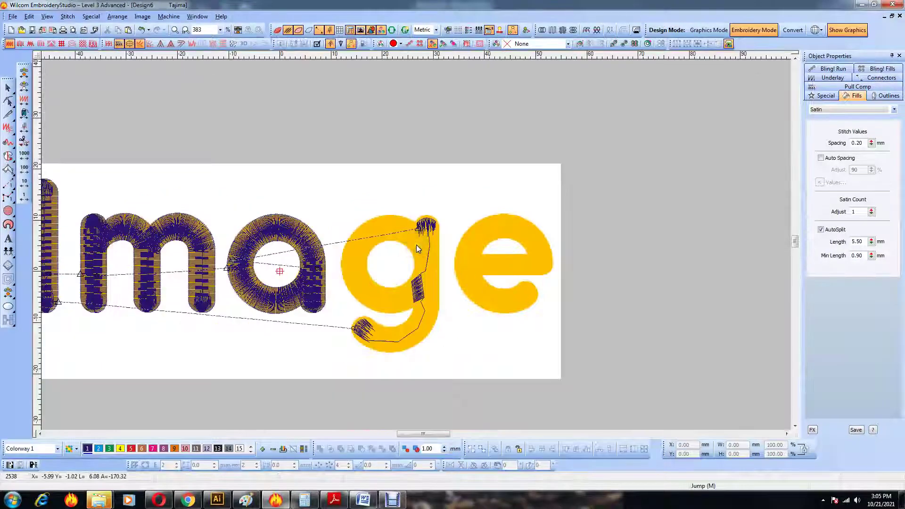
{"action": "key", "text": "z"}
{"action": "key", "text": "z"}
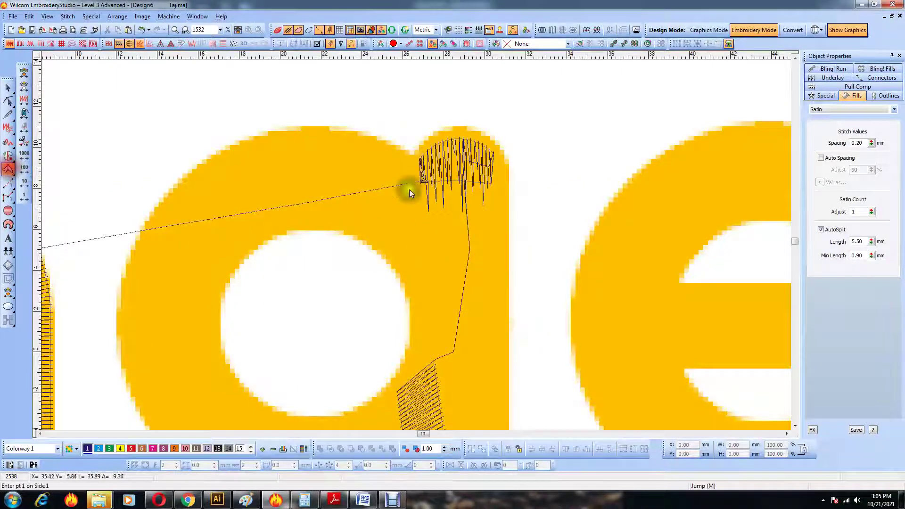
{"action": "left_click", "coordinate": [415, 172]}
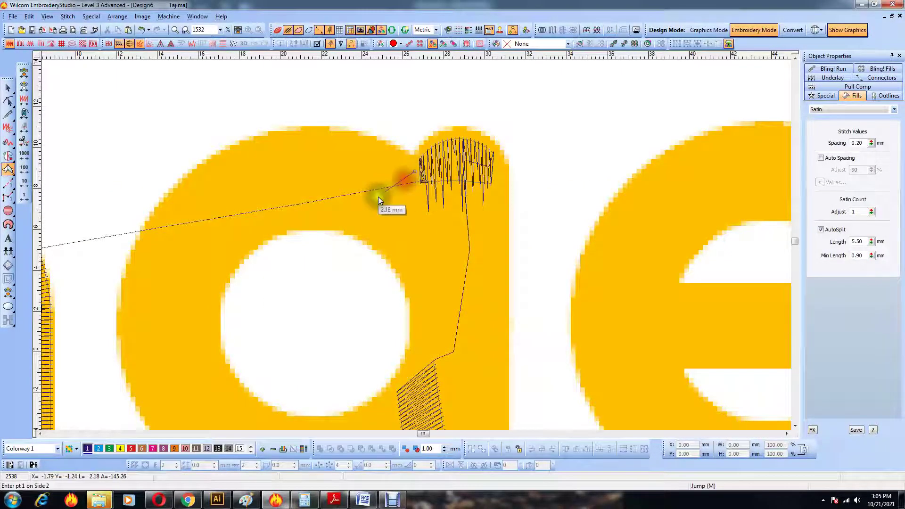
{"action": "left_click", "coordinate": [442, 233]}
{"action": "left_click", "coordinate": [407, 264]}
{"action": "key", "text": "Return"}
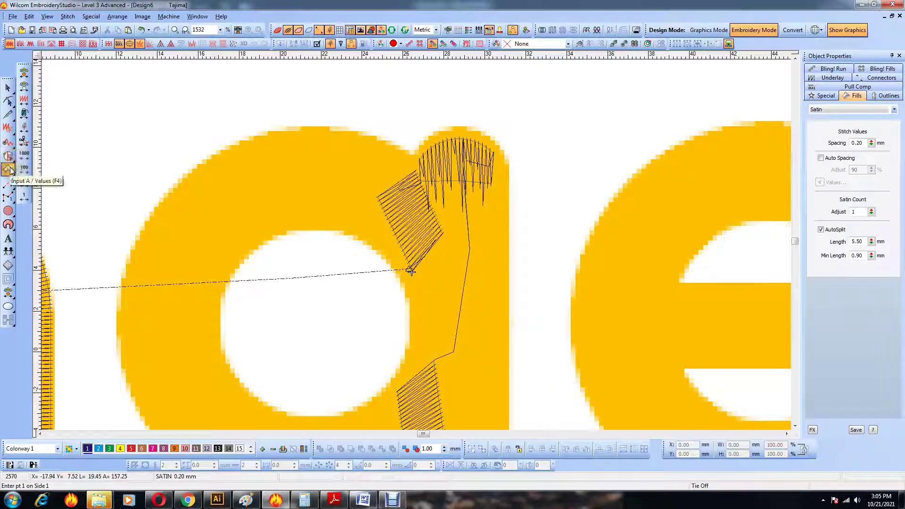
{"action": "left_click", "coordinate": [9, 184]}
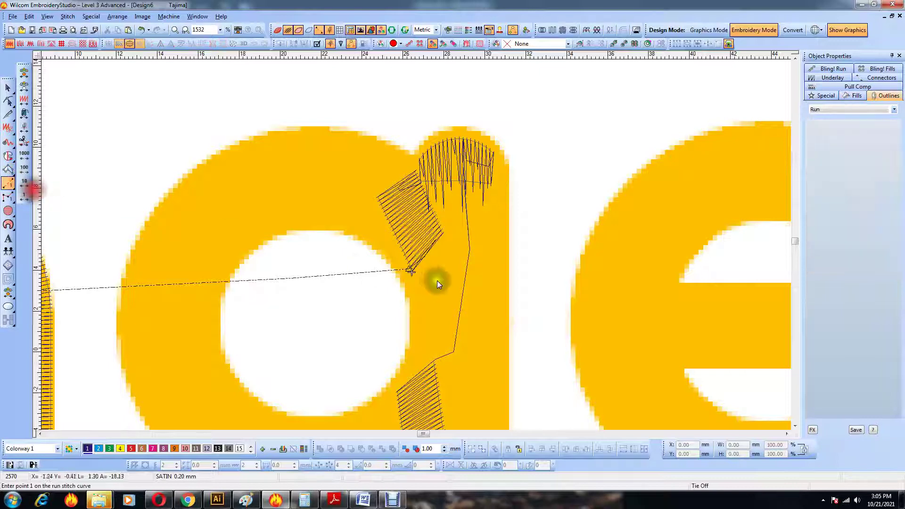
{"action": "key", "text": "shift+z"}
{"action": "left_click", "coordinate": [9, 169]}
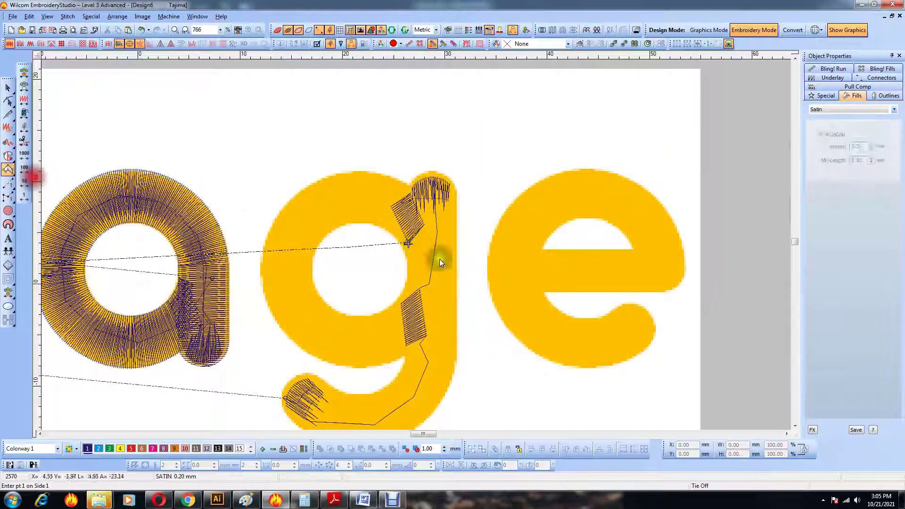
{"action": "key", "text": "z"}
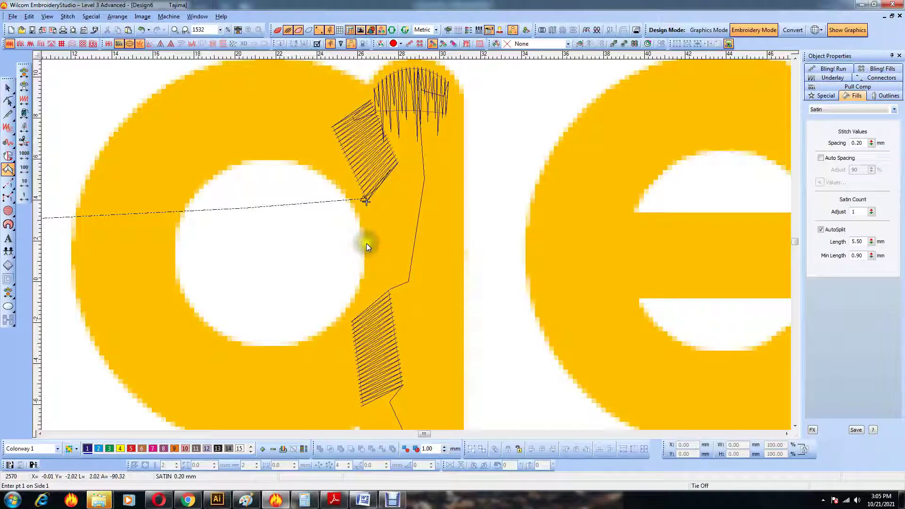
{"action": "left_click", "coordinate": [388, 204]}
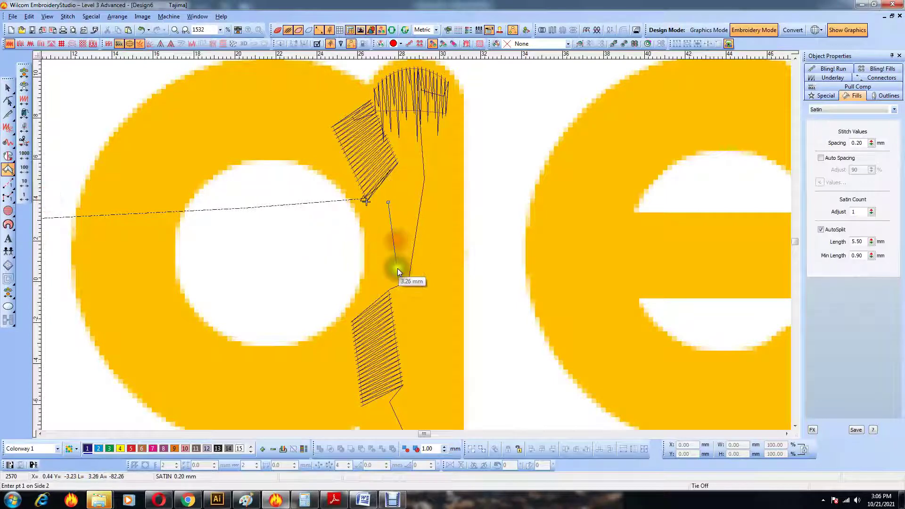
{"action": "key", "text": "BackSpace"}
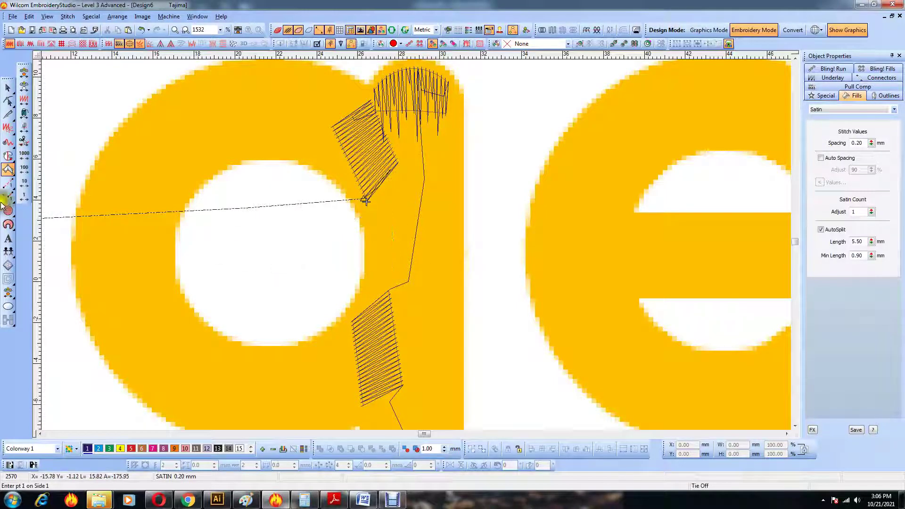
Digitize a connecting run from the upper junction patch of the "g" down to the middle of the stem's inner side
{"action": "left_click", "coordinate": [8, 183]}
{"action": "left_click", "coordinate": [372, 208]}
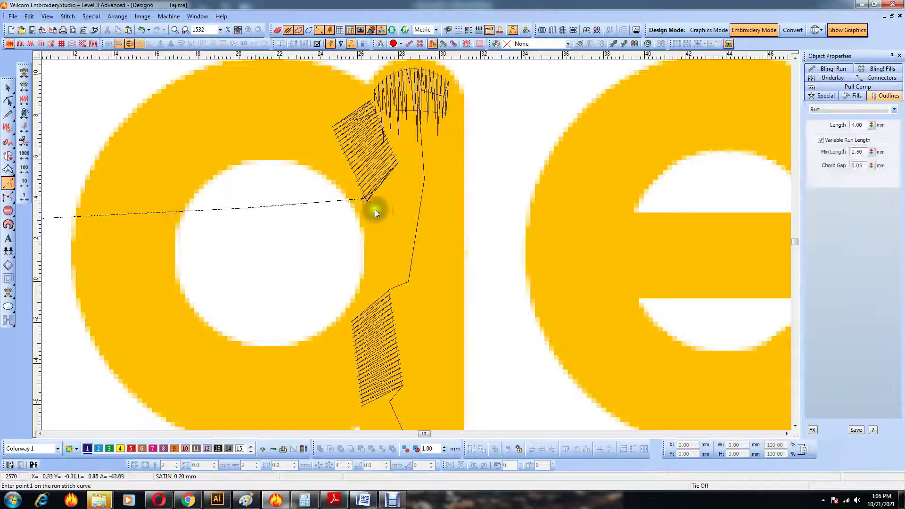
{"action": "left_click", "coordinate": [395, 271]}
{"action": "key", "text": "Return"}
Start an Input A satin column at the lower junction of the "g" and trace both sides along the bottom of the bowl
{"action": "left_click", "coordinate": [8, 169]}
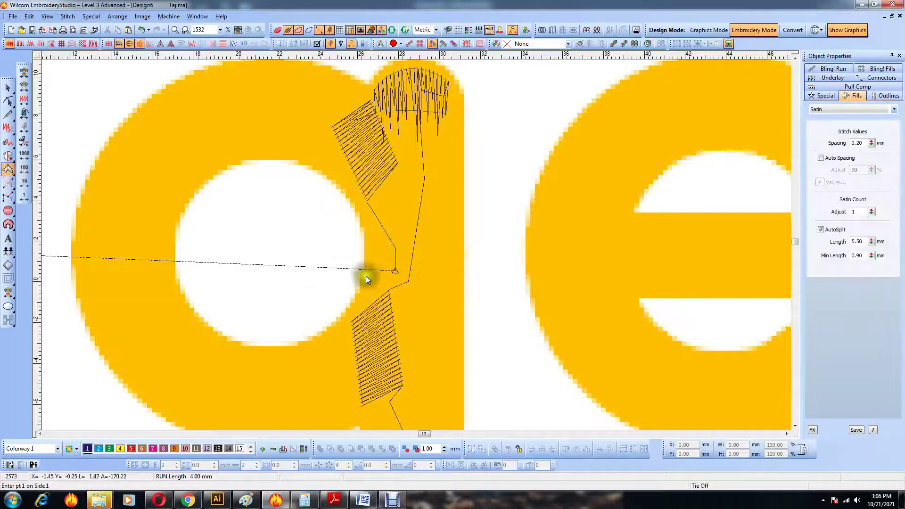
{"action": "left_click", "coordinate": [397, 299]}
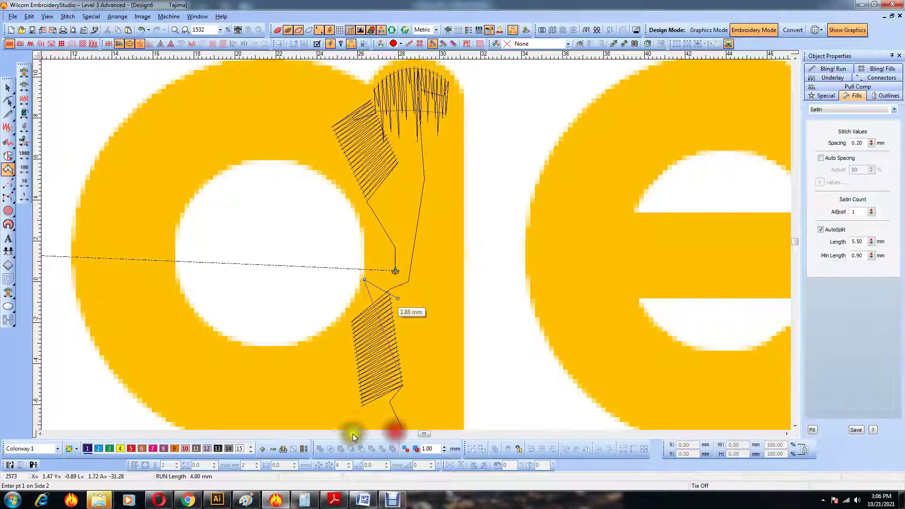
{"action": "left_click", "coordinate": [326, 335]}
{"action": "left_click", "coordinate": [391, 329]}
{"action": "right_click", "coordinate": [272, 255]}
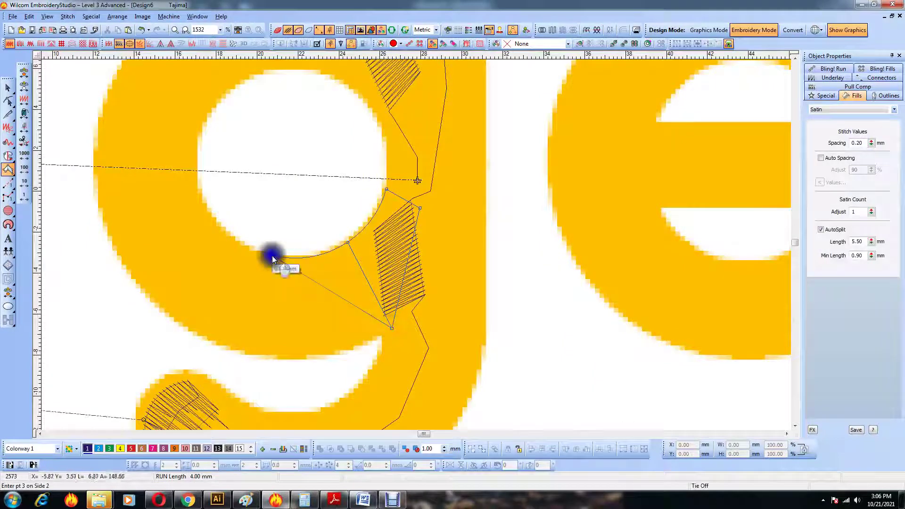
{"action": "right_click", "coordinate": [264, 351]}
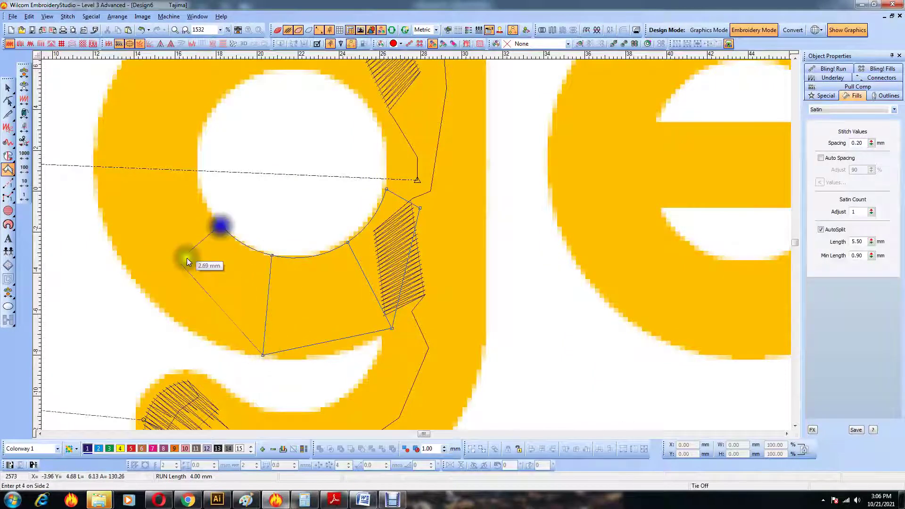
{"action": "left_click", "coordinate": [135, 286]}
Continue the bowl column of the "g" around its outer side and over the top, and finish it at the upper junction with the stem
{"action": "right_click", "coordinate": [323, 220]}
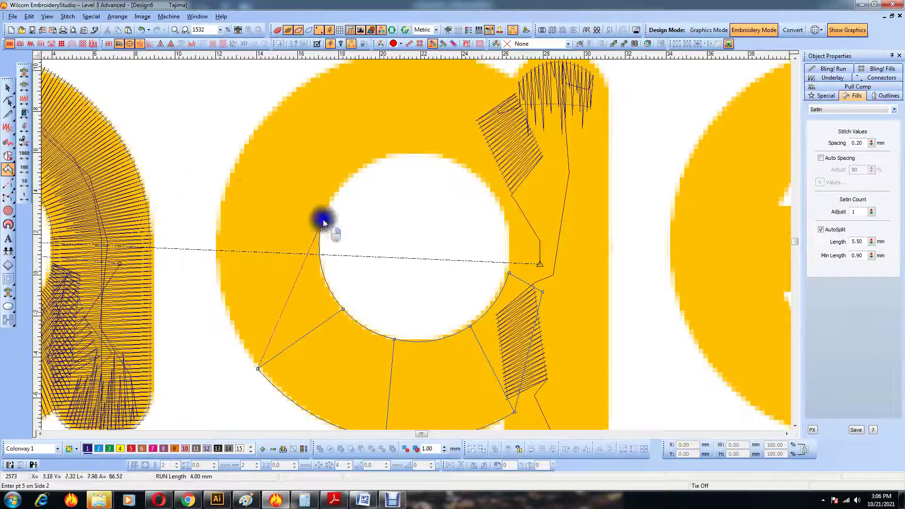
{"action": "right_click", "coordinate": [227, 186]}
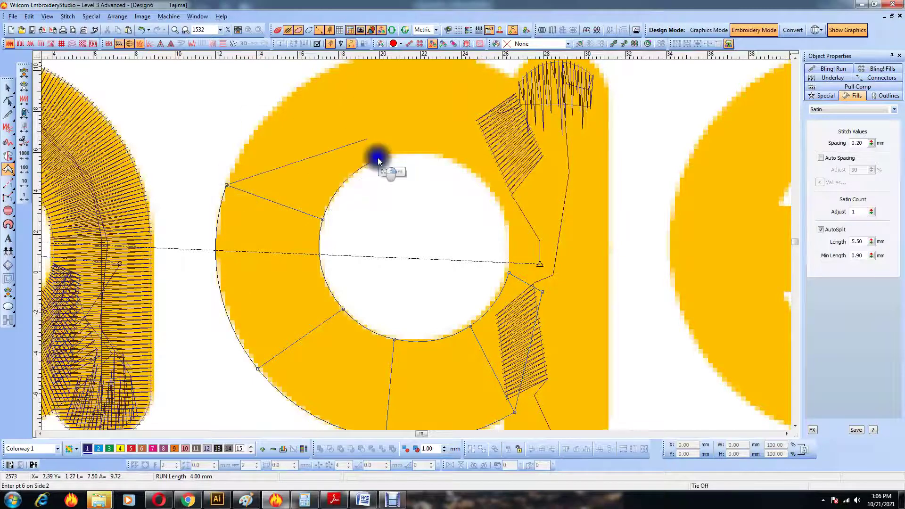
{"action": "right_click", "coordinate": [378, 158]}
{"action": "right_click", "coordinate": [381, 152]}
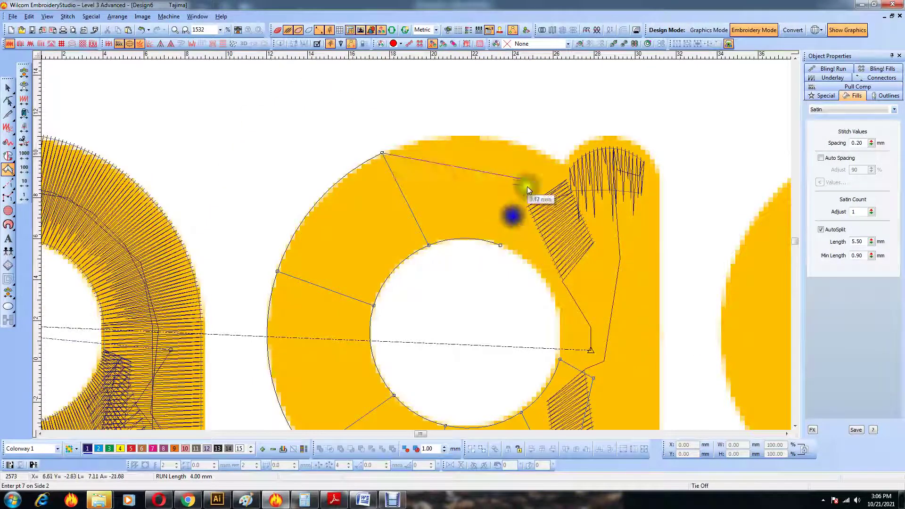
{"action": "right_click", "coordinate": [538, 154]}
{"action": "right_click", "coordinate": [533, 271]}
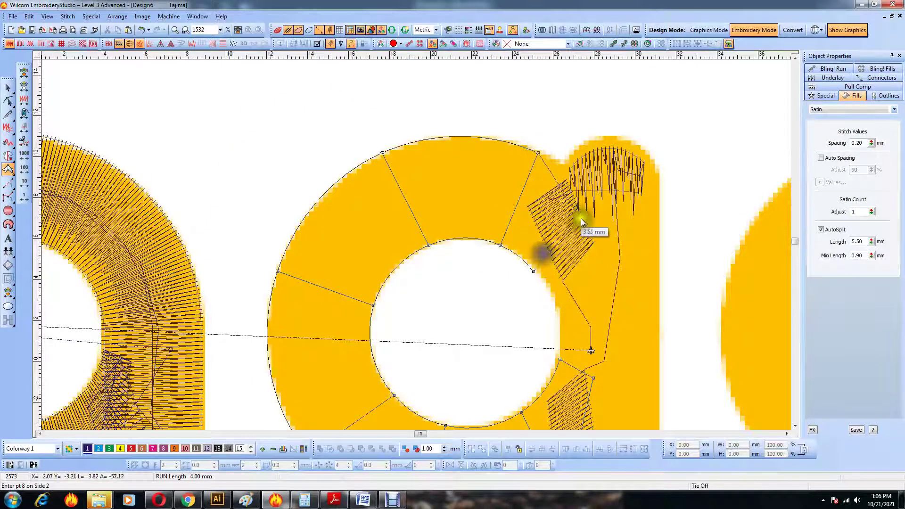
{"action": "left_click", "coordinate": [589, 205]}
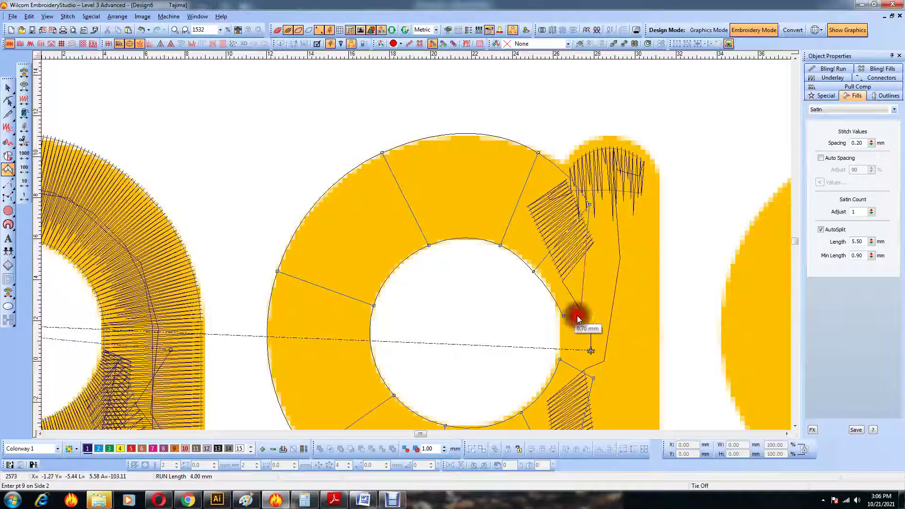
{"action": "left_click", "coordinate": [590, 312]}
{"action": "key", "text": "Return"}
Digitize a connecting run from the end of the bowl column up to the rounded top of the "g" stem
{"action": "left_click", "coordinate": [8, 184]}
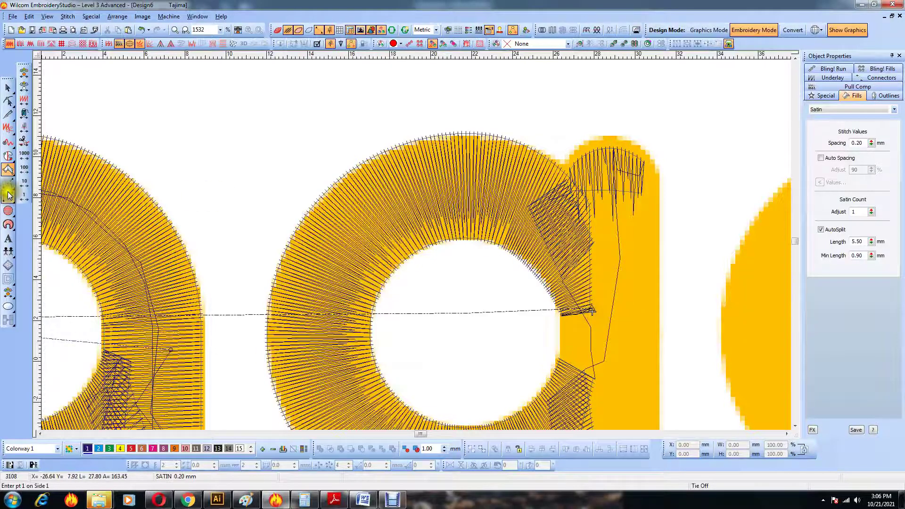
{"action": "left_click", "coordinate": [613, 149]}
{"action": "key", "text": "Return"}
Start an Input A satin column at the rounded top of the "g" and trace the straight stem down to where the tail begins
{"action": "left_click", "coordinate": [9, 170]}
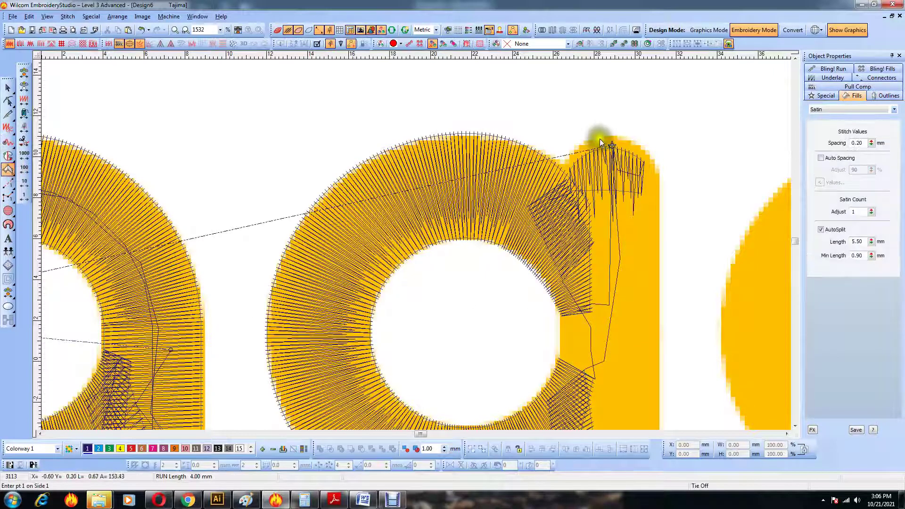
{"action": "left_click", "coordinate": [621, 135]}
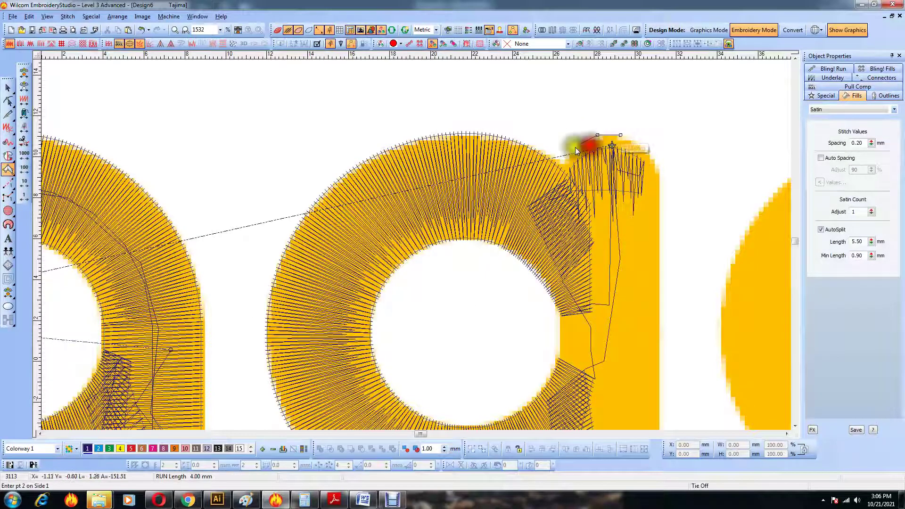
{"action": "left_click", "coordinate": [574, 148]}
{"action": "left_click", "coordinate": [644, 149]}
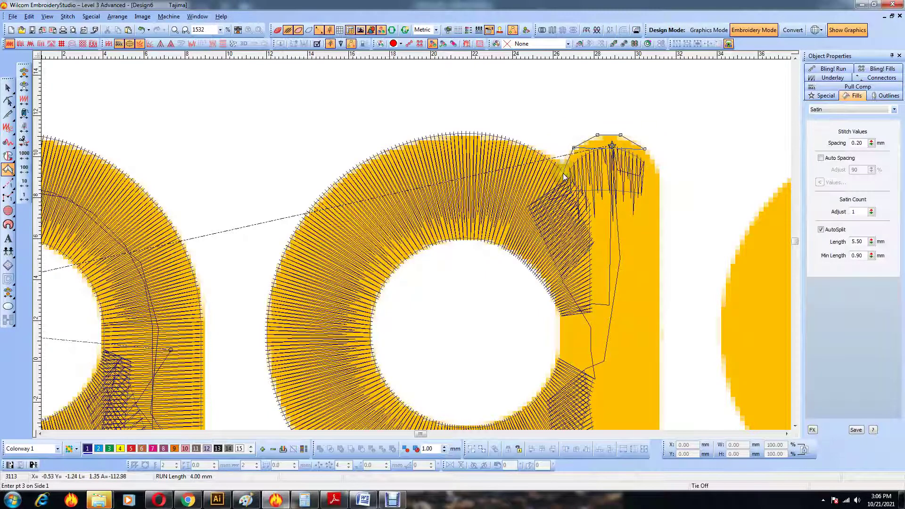
{"action": "left_click", "coordinate": [560, 172]}
{"action": "left_click", "coordinate": [659, 172]}
{"action": "scroll", "coordinate": [506, 338], "scroll_direction": "right", "scroll_amount": 3}
{"action": "scroll", "coordinate": [506, 338], "scroll_direction": "down", "scroll_amount": 4}
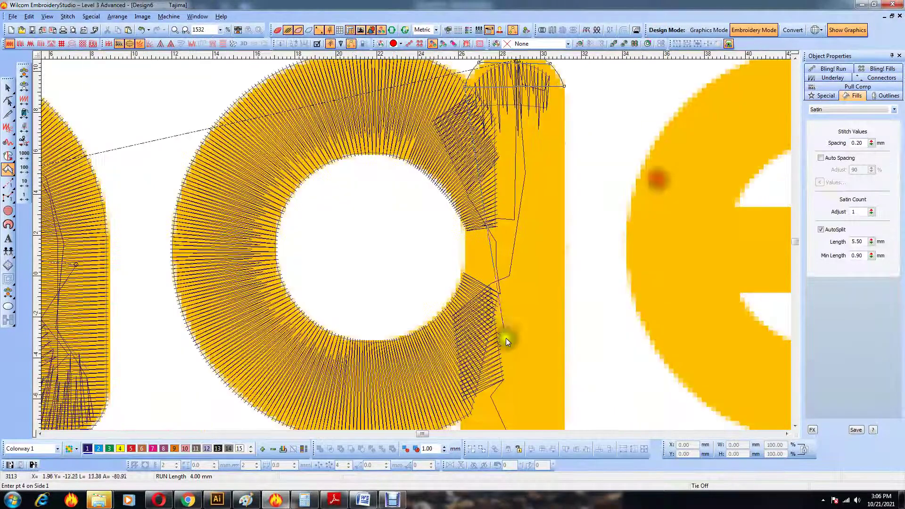
{"action": "left_click", "coordinate": [420, 329]}
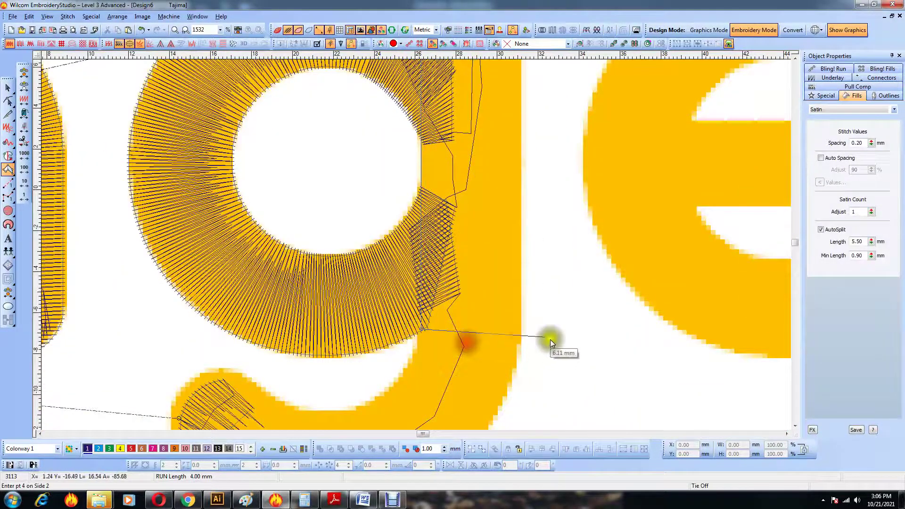
{"action": "left_click", "coordinate": [521, 330]}
Continue the stem column of the "g" along both edges of the curved tail to the underside of the hook
{"action": "scroll", "coordinate": [452, 349], "scroll_direction": "down", "scroll_amount": 3}
{"action": "left_click", "coordinate": [381, 289]}
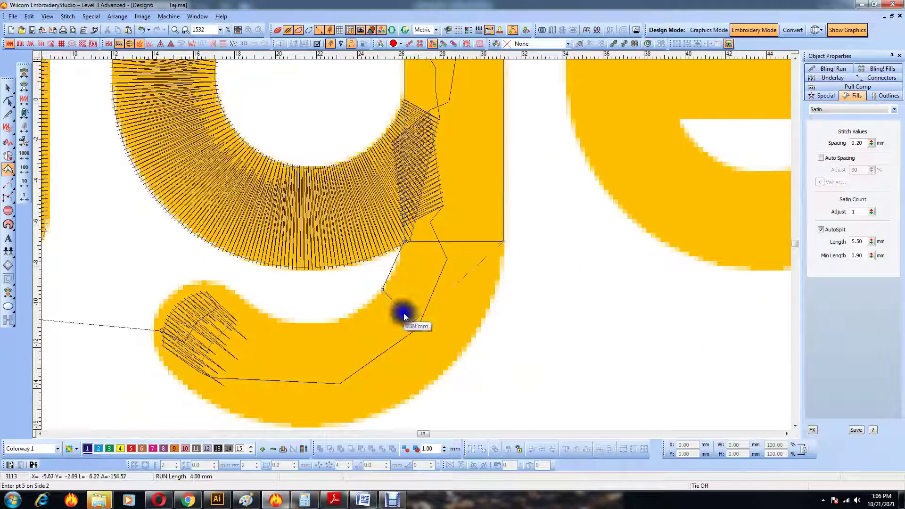
{"action": "left_click", "coordinate": [458, 360]}
{"action": "left_click", "coordinate": [330, 321]}
{"action": "scroll", "coordinate": [330, 321], "scroll_direction": "down", "scroll_amount": 3}
{"action": "scroll", "coordinate": [329, 321], "scroll_direction": "left", "scroll_amount": 1}
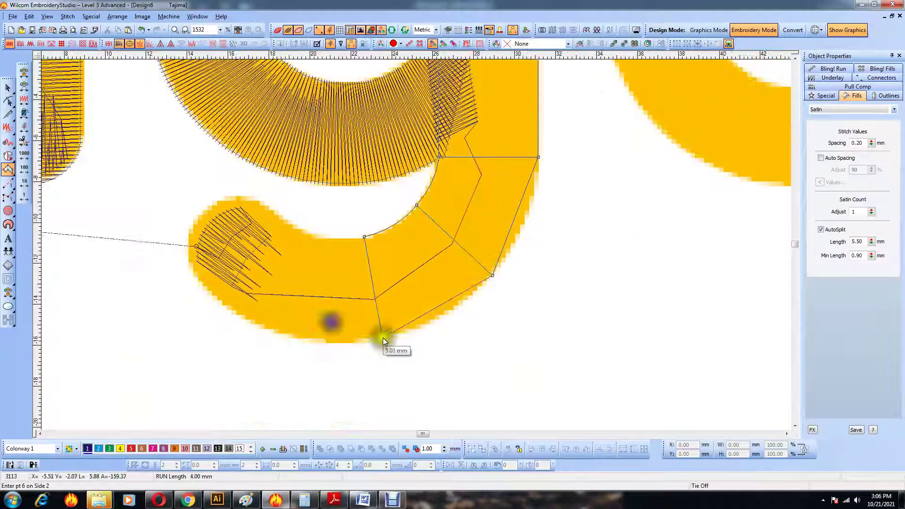
{"action": "left_click", "coordinate": [349, 426]}
{"action": "left_click", "coordinate": [304, 233]}
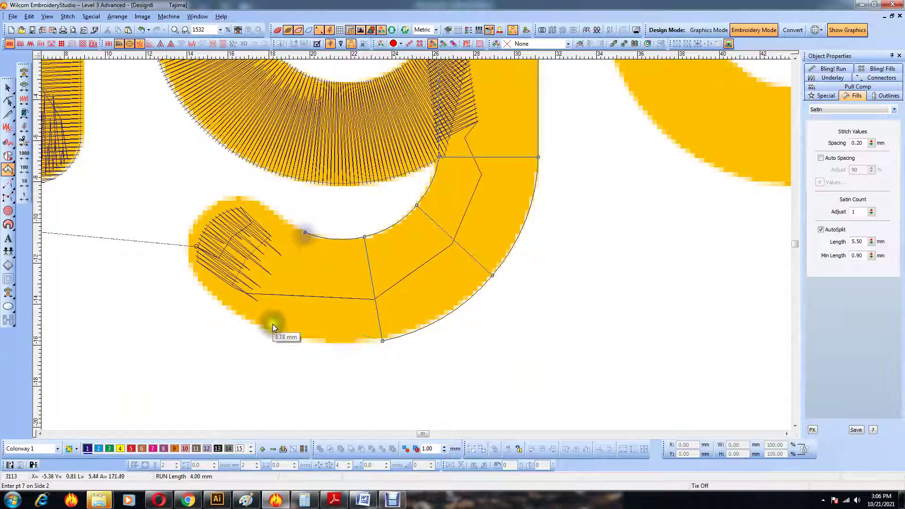
{"action": "left_click", "coordinate": [272, 332]}
Finish the stem column around the rounded end of the "g" tail and adjust its outline point on the upper edge near the tip
{"action": "left_click", "coordinate": [258, 202]}
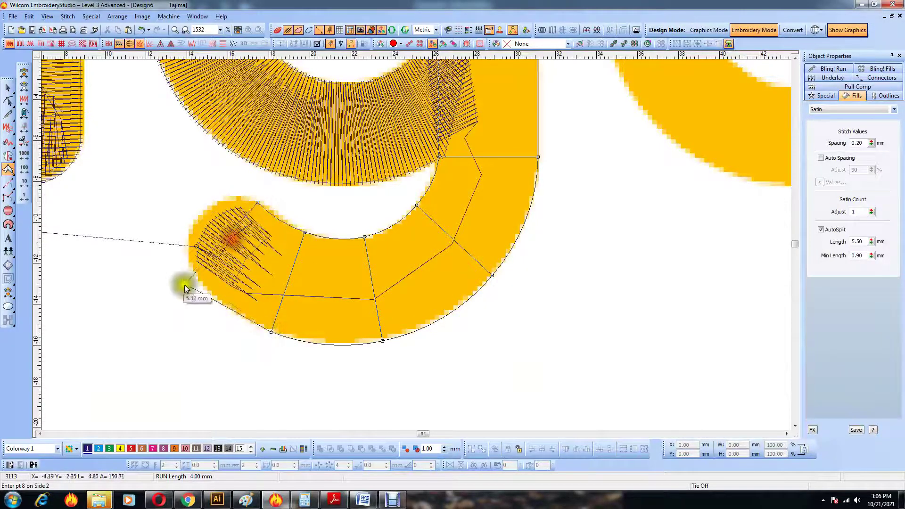
{"action": "left_click", "coordinate": [198, 278]}
{"action": "left_click", "coordinate": [231, 200]}
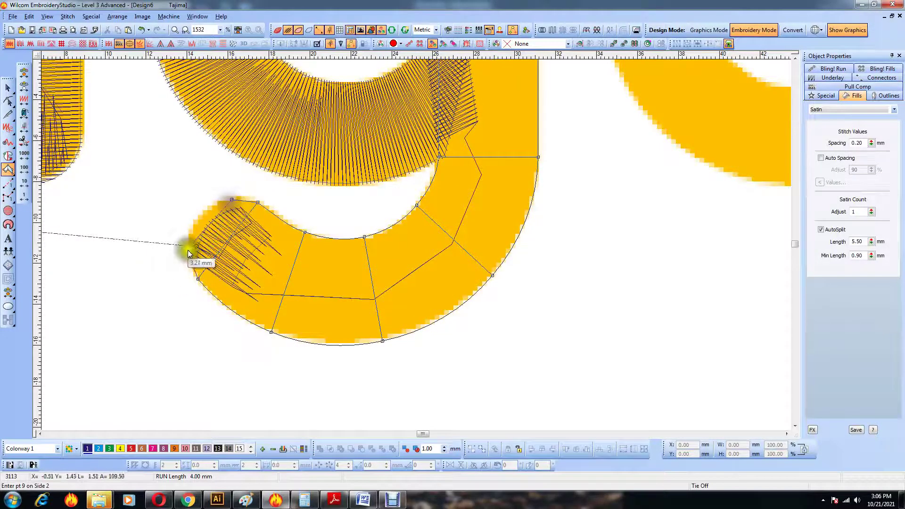
{"action": "left_click", "coordinate": [186, 250]}
{"action": "left_click", "coordinate": [201, 207]}
{"action": "left_click", "coordinate": [191, 227]}
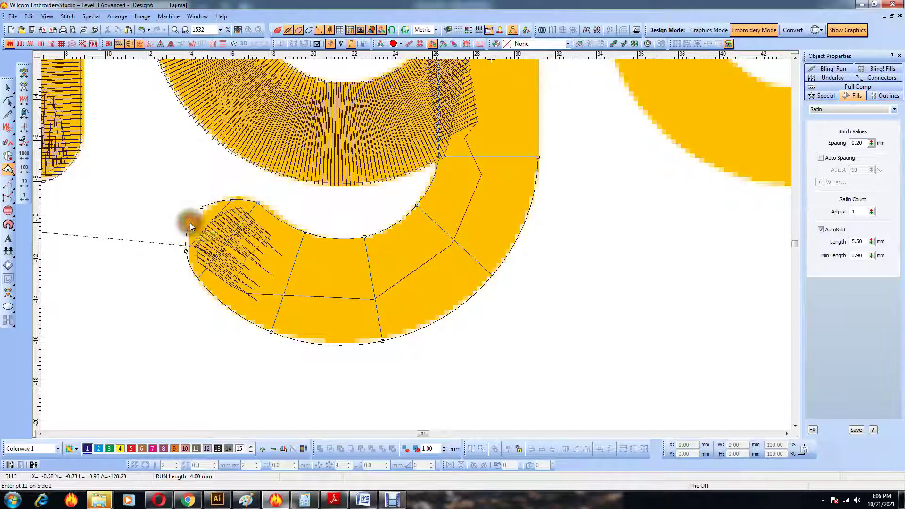
{"action": "key", "text": "Return"}
{"action": "key", "text": "h"}
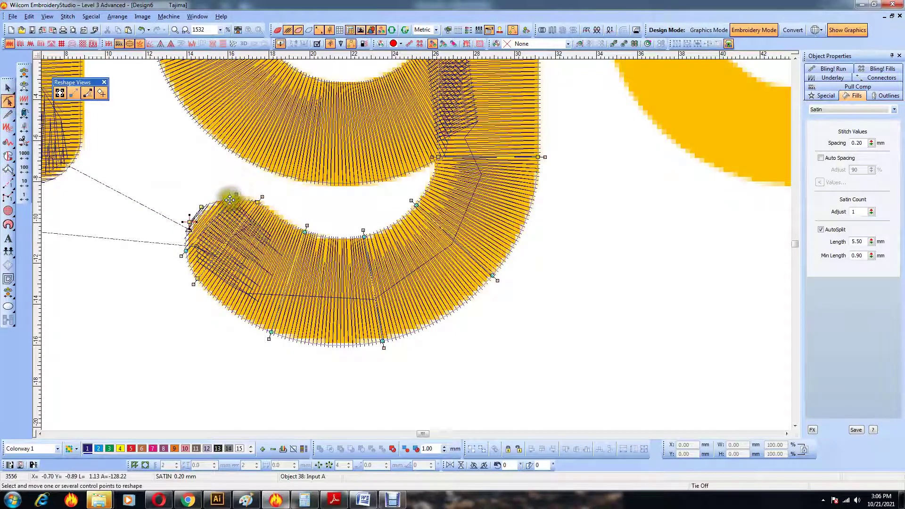
{"action": "left_click", "coordinate": [232, 199]}
Digitize an Input A satin patch about 3.4 by 3.7 mm in the rounded lower end of the "e" and apply the jagged edge effect
{"action": "key", "text": "shift+z"}
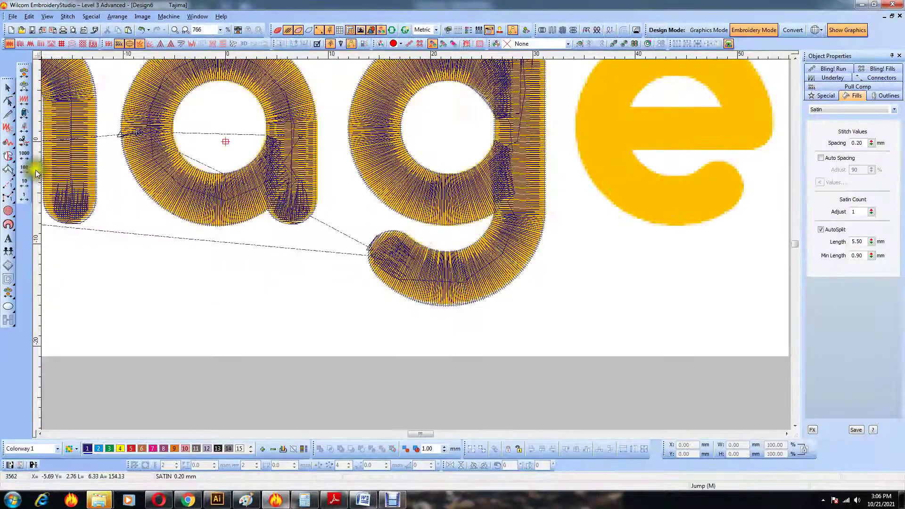
{"action": "left_click", "coordinate": [8, 170]}
{"action": "key", "text": "shift+z"}
{"action": "key", "text": "z"}
{"action": "key", "text": "z"}
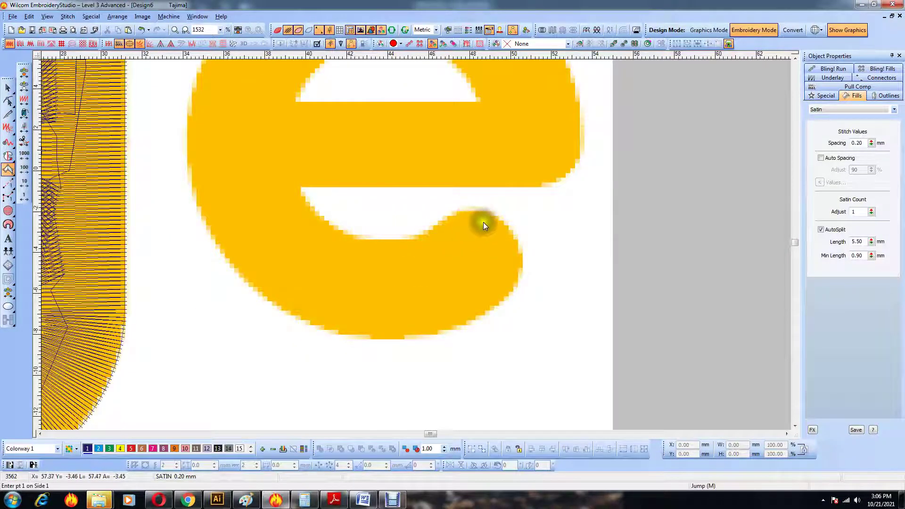
{"action": "left_click", "coordinate": [504, 235]}
{"action": "left_click", "coordinate": [461, 265]}
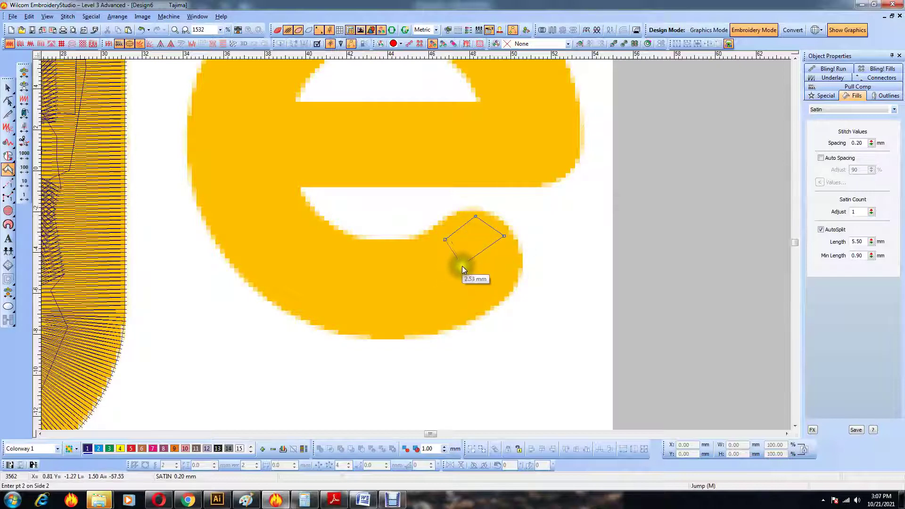
{"action": "right_click", "coordinate": [513, 269]}
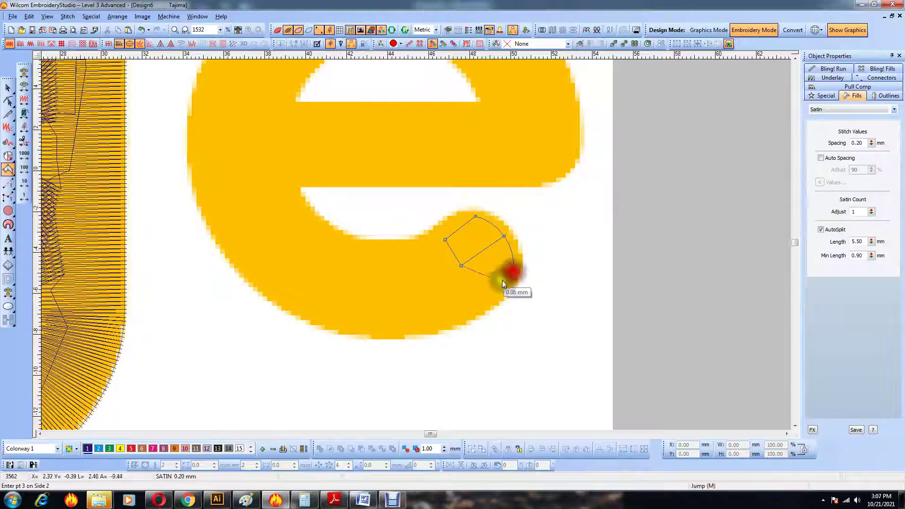
{"action": "left_click", "coordinate": [477, 292]}
{"action": "left_click", "coordinate": [8, 87]}
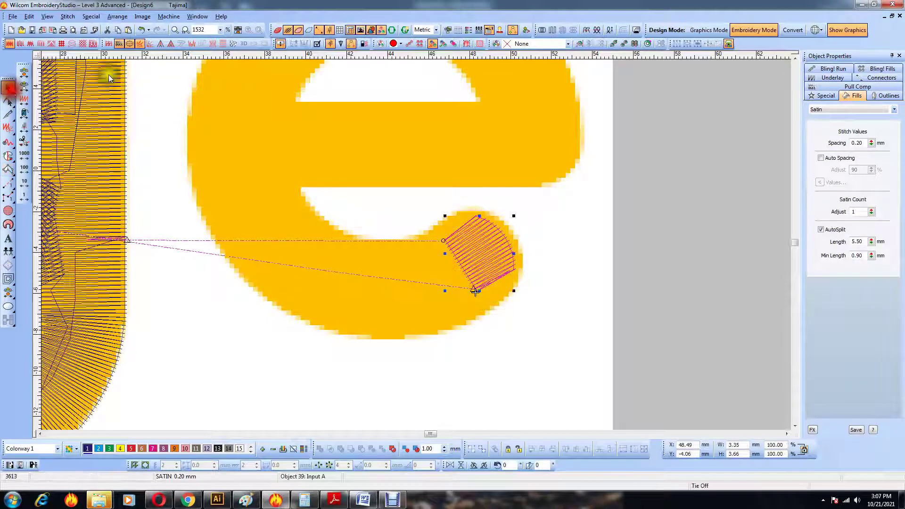
{"action": "left_click", "coordinate": [191, 43]}
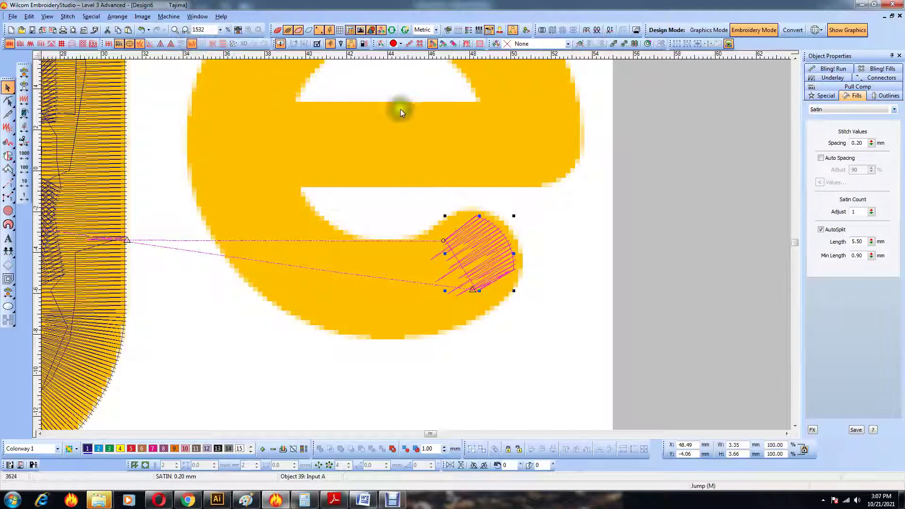
Digitize a connecting run from the patch in the rounded lower end of the "e" through the bowl to the crossbar's start
{"action": "left_click", "coordinate": [9, 185]}
{"action": "left_click", "coordinate": [463, 296]}
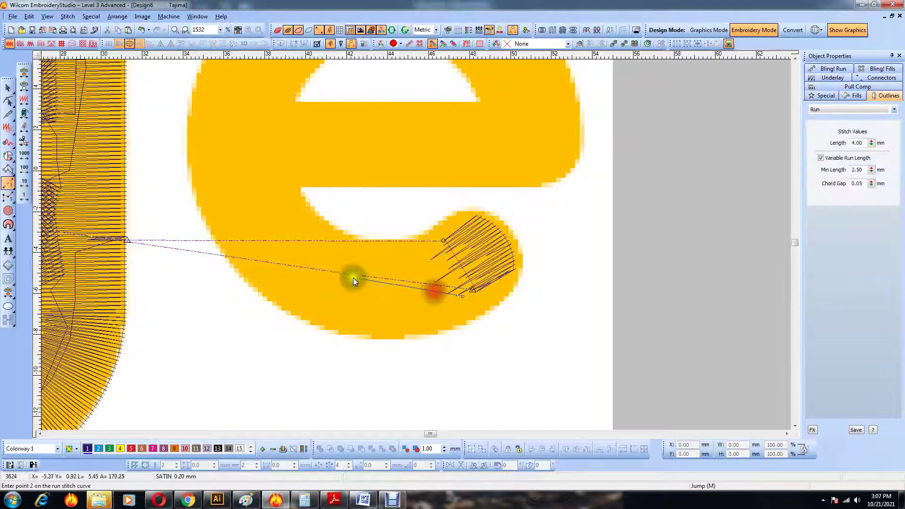
{"action": "left_click", "coordinate": [345, 281]}
{"action": "left_click", "coordinate": [284, 241]}
{"action": "left_click", "coordinate": [249, 155]}
{"action": "left_click", "coordinate": [276, 123]}
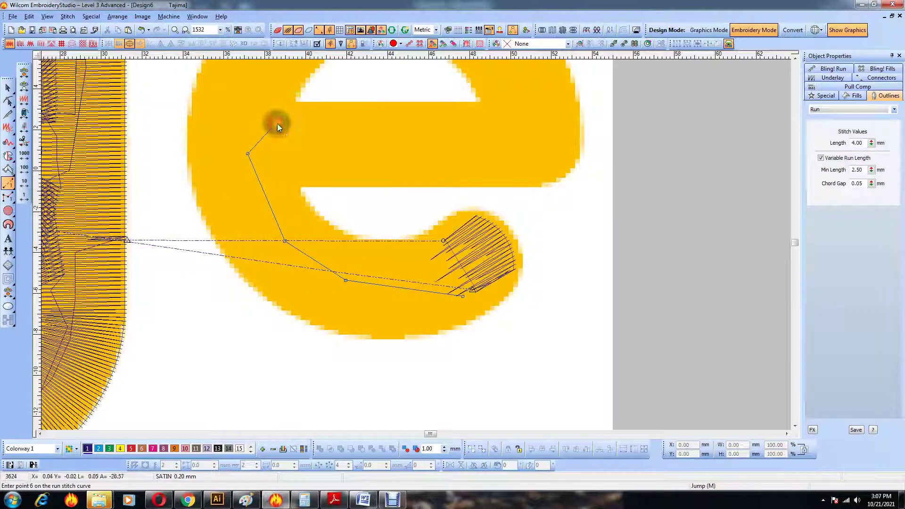
{"action": "key", "text": "Return"}
Digitize an Input A satin patch across the inner end of the "e" crossbar where it meets the bowl
{"action": "left_click", "coordinate": [8, 169]}
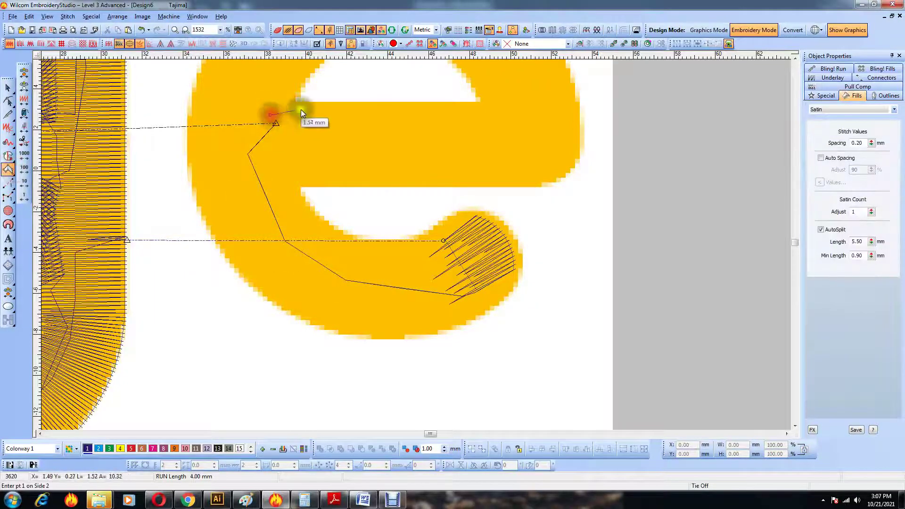
{"action": "left_click", "coordinate": [276, 185]}
{"action": "left_click", "coordinate": [319, 175]}
{"action": "key", "text": "Return"}
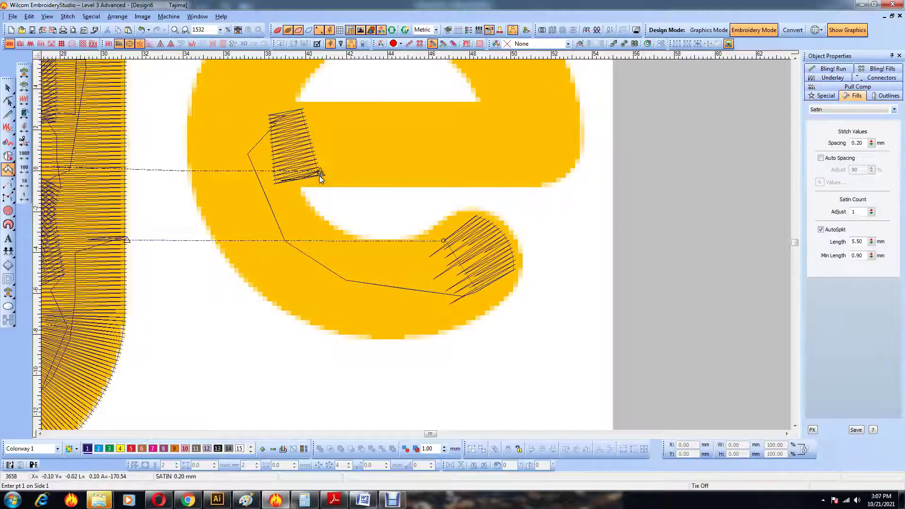
Start an Input A satin column along the "e" crossbar and fan its point pairs around the rounded outer corner
{"action": "left_click", "coordinate": [8, 165]}
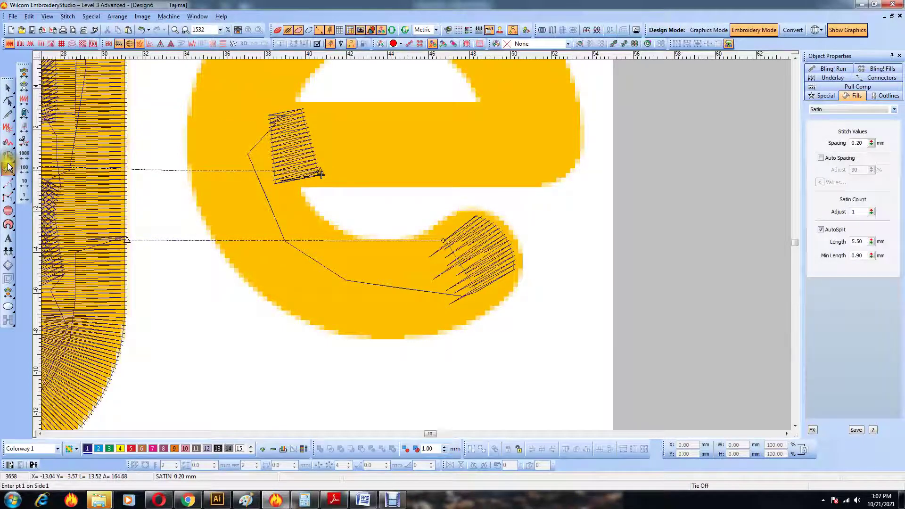
{"action": "left_click", "coordinate": [281, 101]}
{"action": "left_click", "coordinate": [280, 186]}
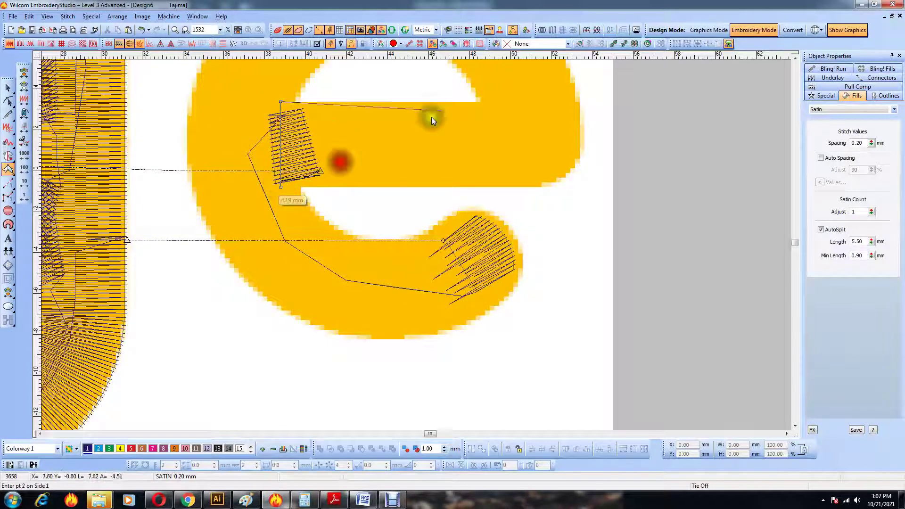
{"action": "left_click", "coordinate": [464, 102]}
{"action": "left_click", "coordinate": [475, 186]}
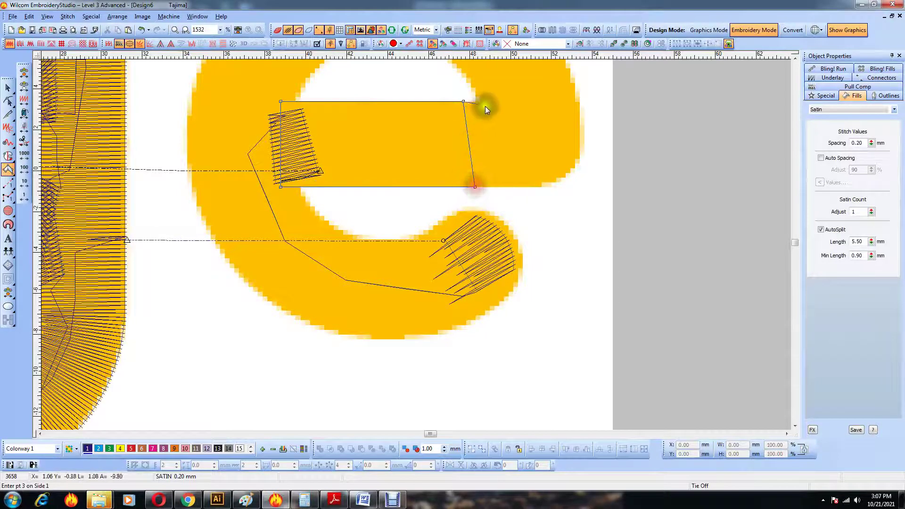
{"action": "left_click", "coordinate": [474, 101]}
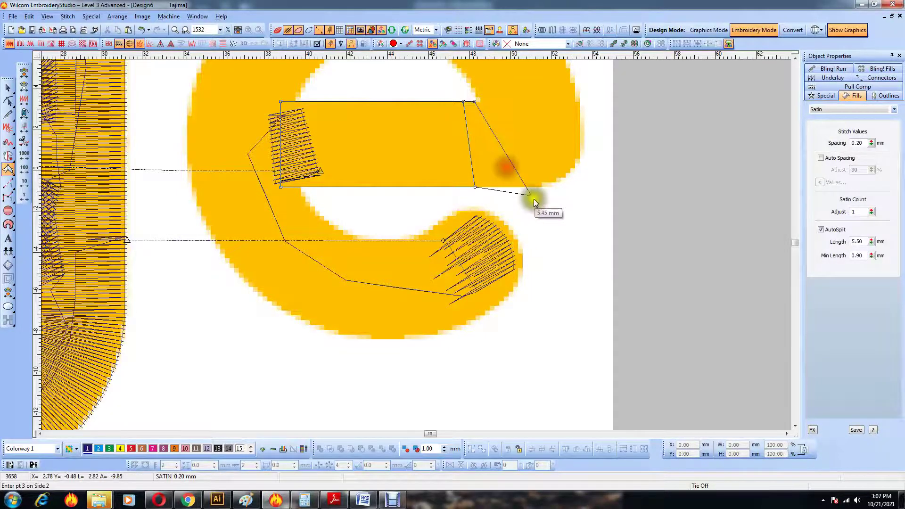
{"action": "left_click", "coordinate": [528, 187]}
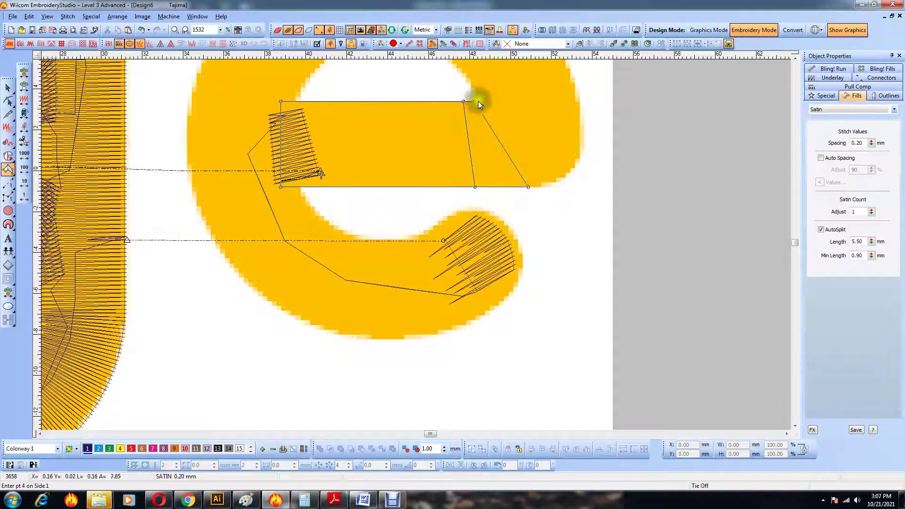
{"action": "left_click", "coordinate": [477, 101]}
{"action": "left_click", "coordinate": [571, 175]}
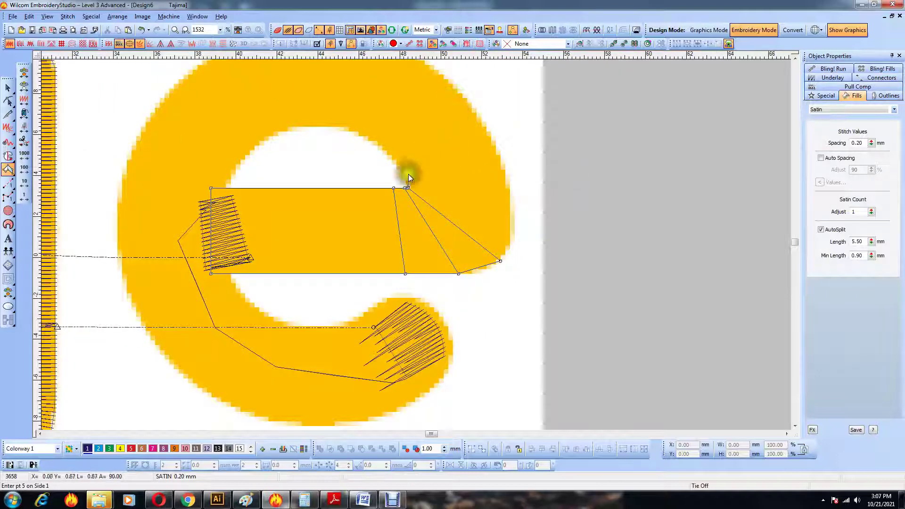
Continue the "e" column up from the corner and over the top arc along its inner and outer edges
{"action": "left_click", "coordinate": [496, 154]}
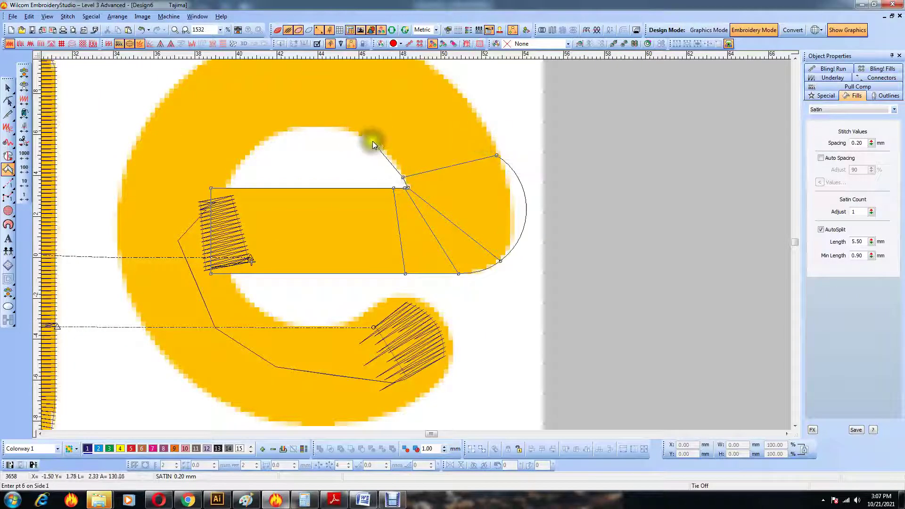
{"action": "left_click", "coordinate": [373, 141]}
{"action": "left_click", "coordinate": [419, 145]}
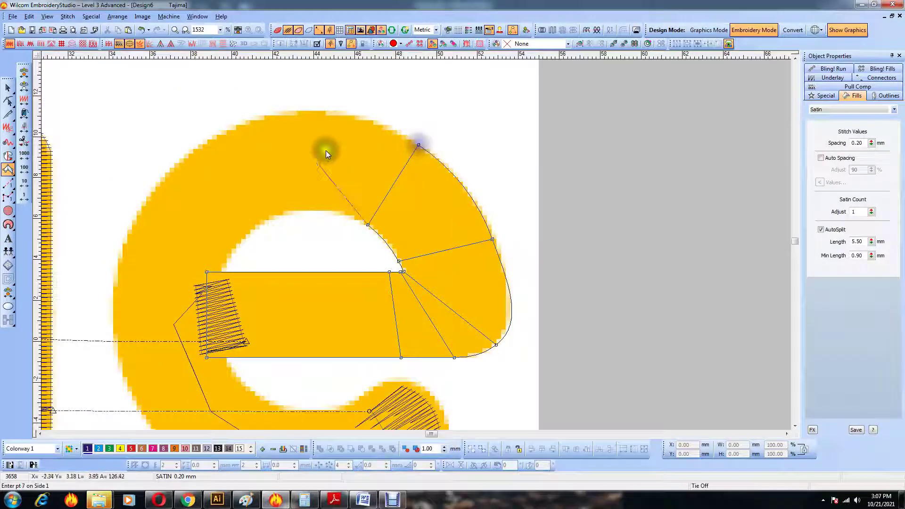
{"action": "left_click", "coordinate": [313, 209]}
{"action": "left_click", "coordinate": [313, 109]}
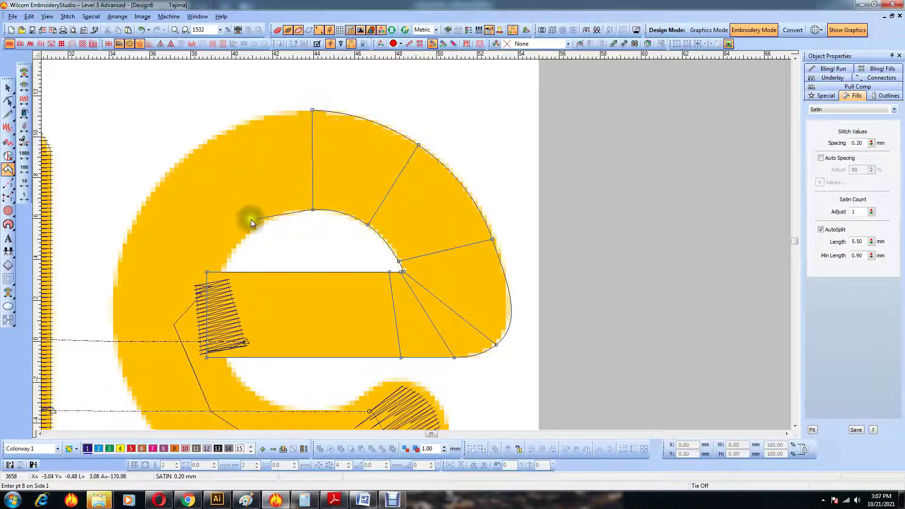
{"action": "left_click", "coordinate": [252, 231]}
{"action": "left_click", "coordinate": [185, 157]}
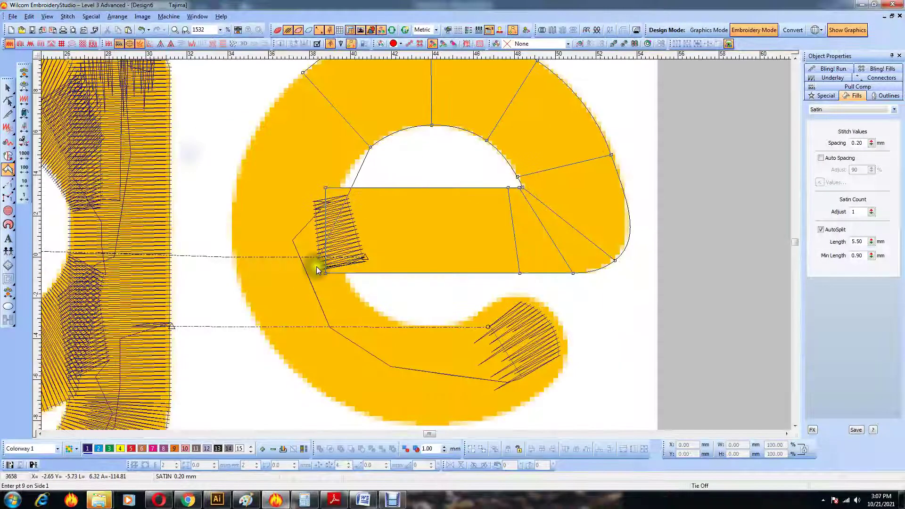
Trace the "e" column down the bowl's back past the crossbar to the lowest part of the curve
{"action": "left_click", "coordinate": [230, 230]}
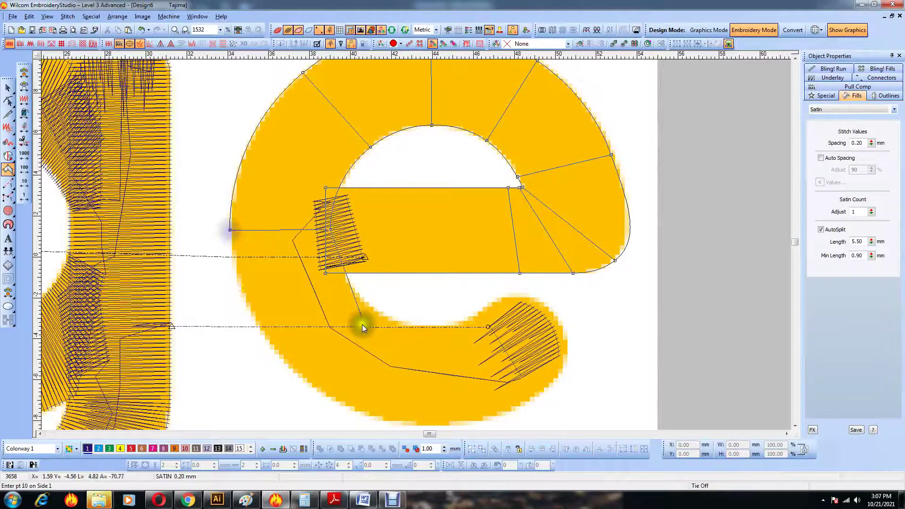
{"action": "left_click", "coordinate": [367, 307]}
{"action": "left_click", "coordinate": [296, 373]}
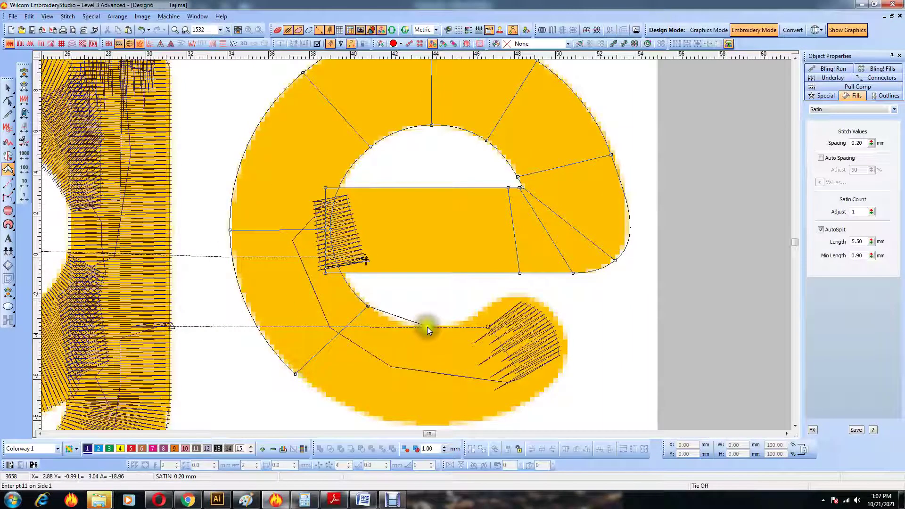
{"action": "left_click", "coordinate": [427, 327]}
{"action": "left_click", "coordinate": [421, 343]}
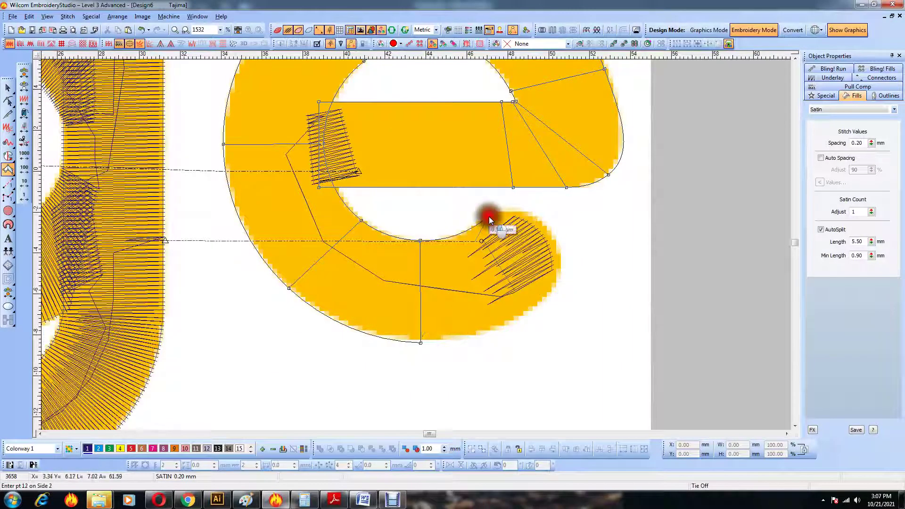
Finish the "e" column around the rounded lower end, for a satin shape about 19.6 by 19.7 mm
{"action": "left_click", "coordinate": [488, 217]}
{"action": "left_click", "coordinate": [530, 304]}
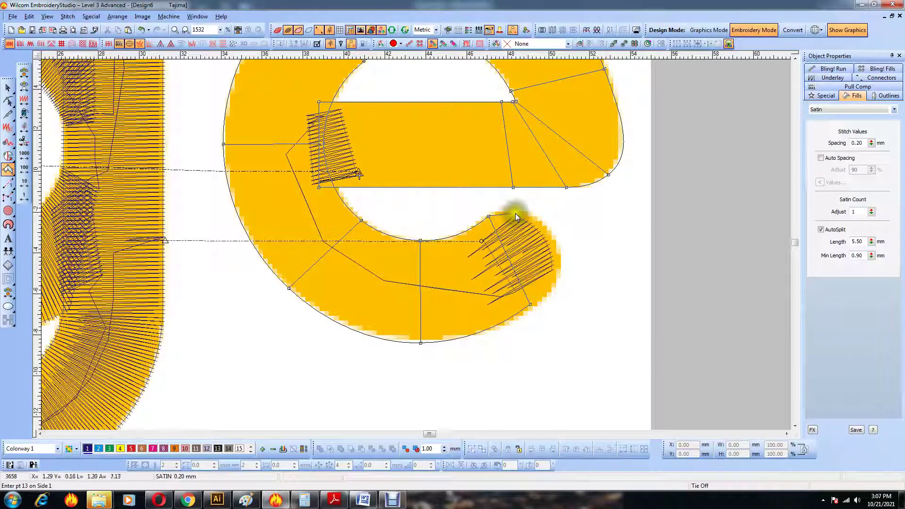
{"action": "left_click", "coordinate": [515, 215]}
{"action": "left_click", "coordinate": [551, 286]}
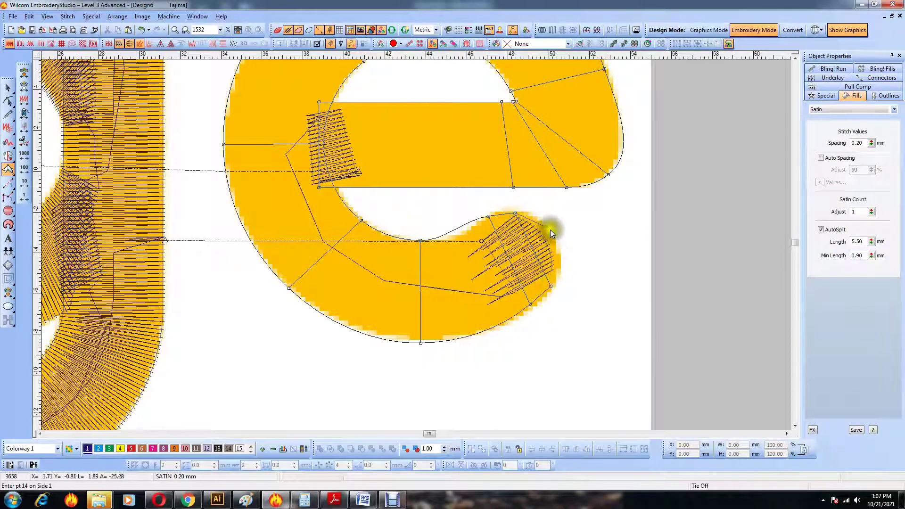
{"action": "left_click", "coordinate": [559, 251]}
{"action": "key", "text": "Return"}
Reshape the "e" column by adjusting outline points at the lower end's inner edge, the crossbar's outer corner and the upper outer curve
{"action": "left_click", "coordinate": [7, 101]}
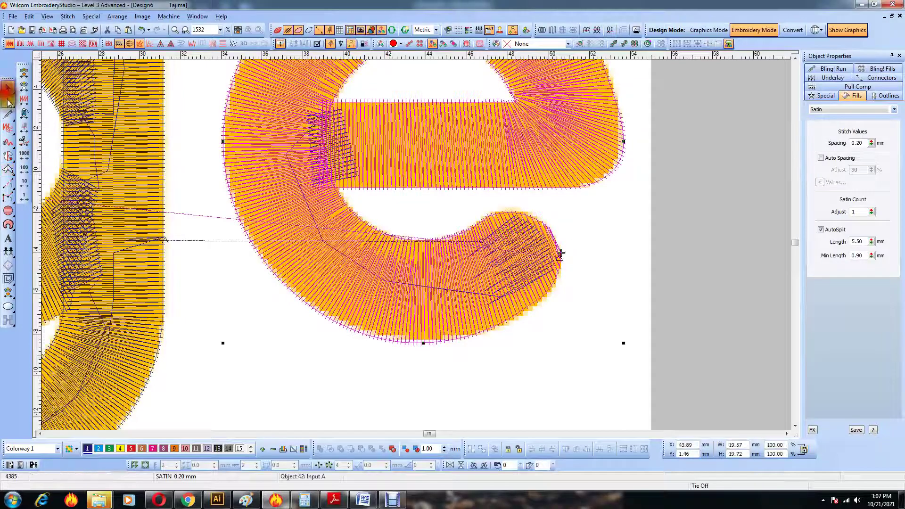
{"action": "left_click_drag", "start_coordinate": [489, 216], "coordinate": [486, 217]}
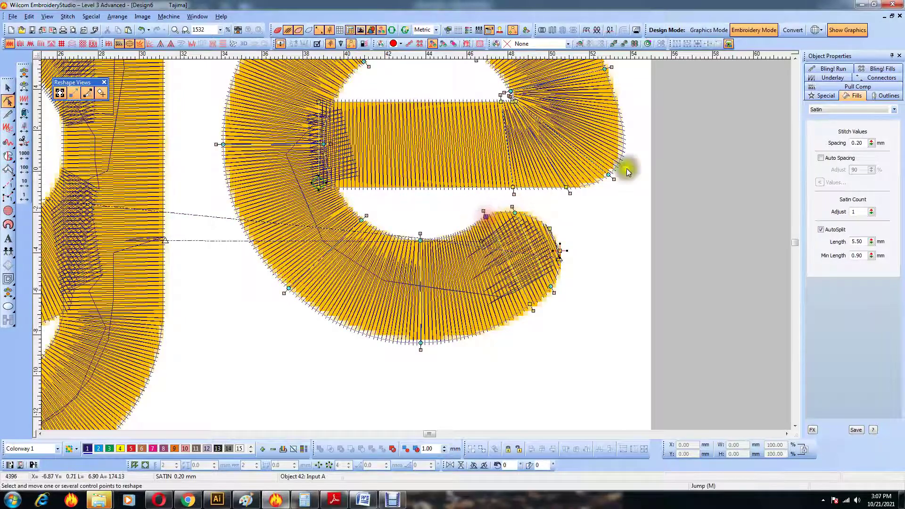
{"action": "left_click_drag", "start_coordinate": [608, 175], "coordinate": [605, 175]}
{"action": "left_click_drag", "start_coordinate": [605, 69], "coordinate": [609, 73]}
{"action": "scroll", "coordinate": [557, 147], "scroll_direction": "down", "scroll_amount": 1}
{"action": "left_click_drag", "start_coordinate": [290, 218], "coordinate": [303, 285]}
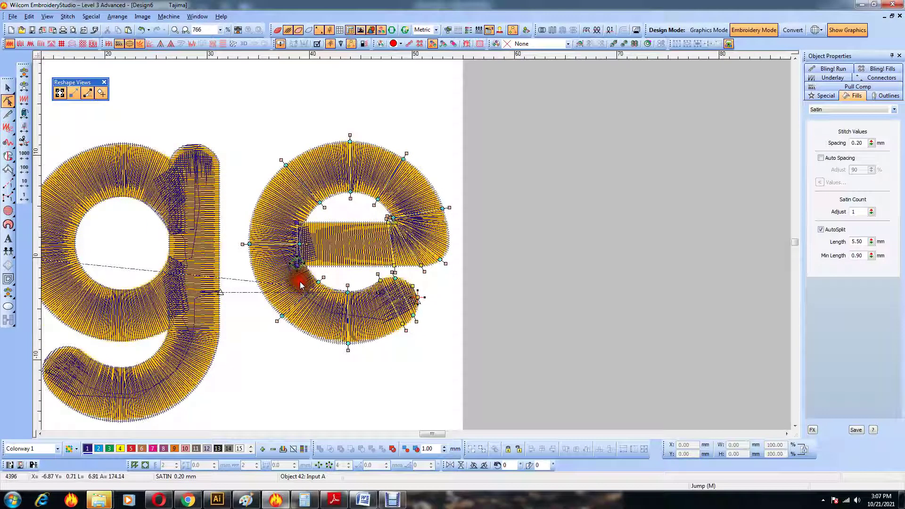
{"action": "left_click", "coordinate": [347, 341]}
Stretch the satin patches at the two arch joints of the "m" vertically, making the middle one about 4.4 mm high
{"action": "key", "text": "shift+z"}
{"action": "key", "text": "shift+z"}
{"action": "key", "text": "z"}
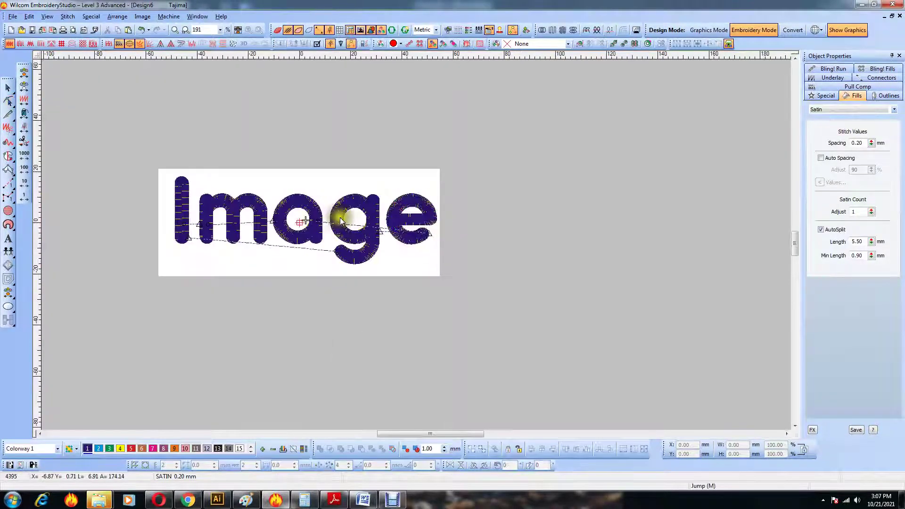
{"action": "left_click", "coordinate": [218, 203]}
{"action": "left_click", "coordinate": [190, 202]}
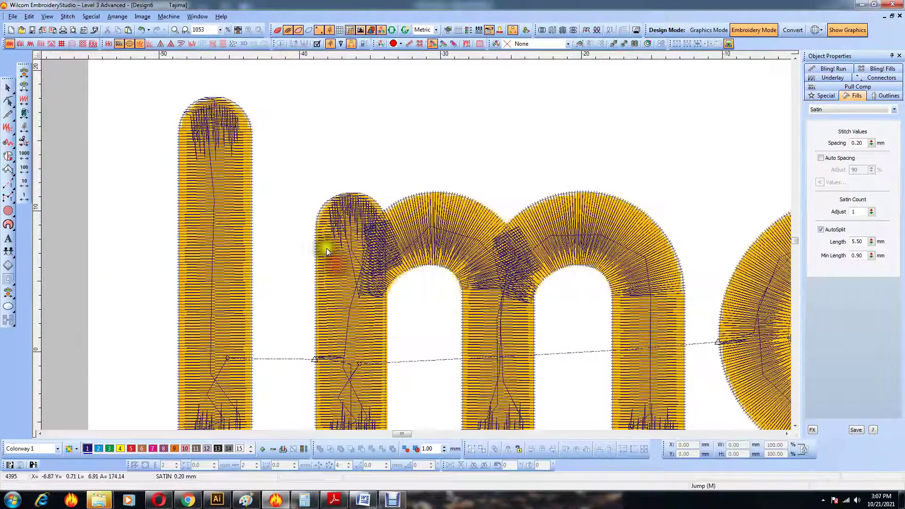
{"action": "left_click", "coordinate": [389, 264]}
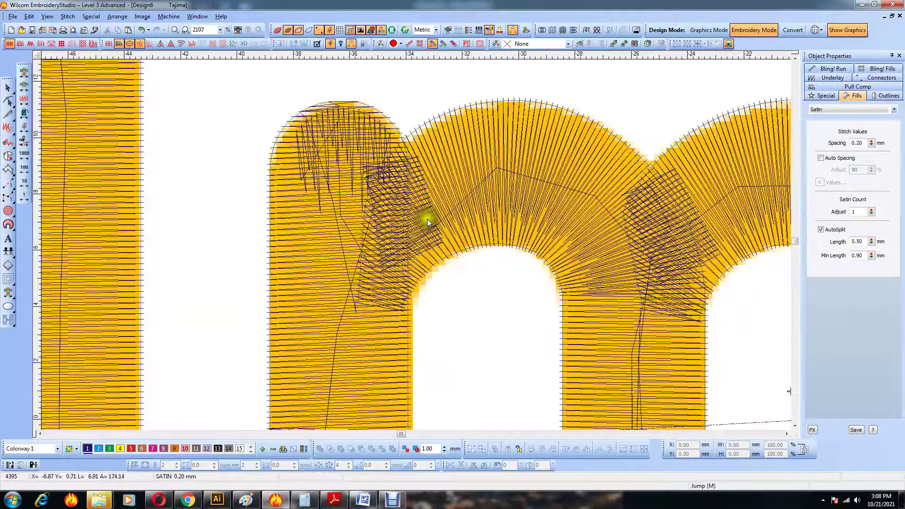
{"action": "left_click", "coordinate": [429, 198]}
{"action": "left_click", "coordinate": [403, 269]}
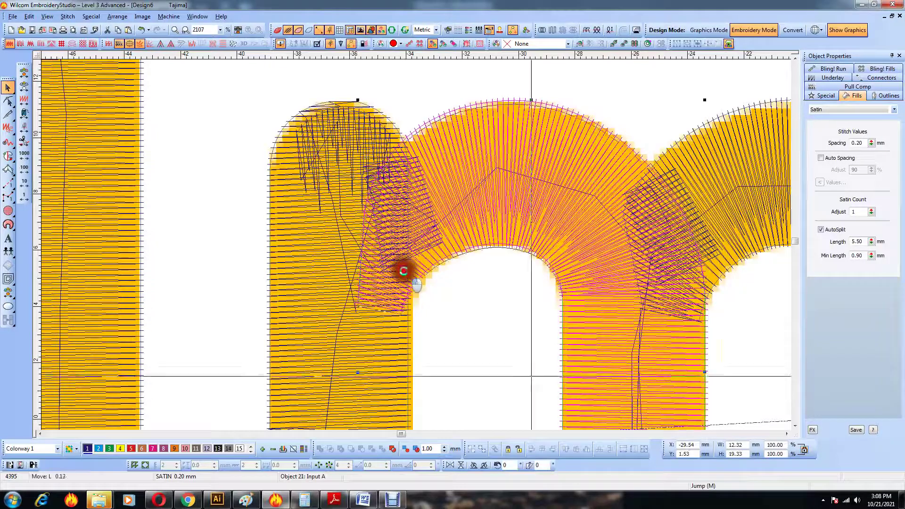
{"action": "left_click", "coordinate": [431, 217]}
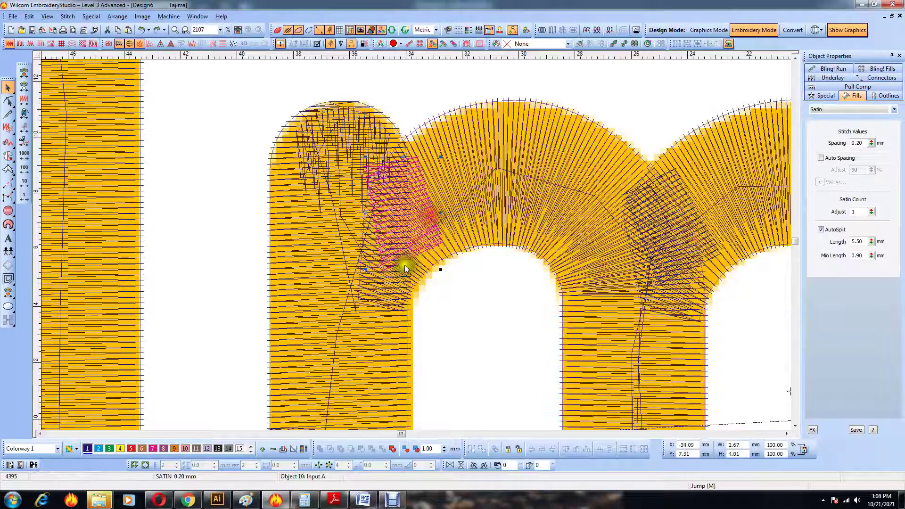
{"action": "left_click_drag", "start_coordinate": [404, 270], "coordinate": [404, 277]}
{"action": "left_click_drag", "start_coordinate": [404, 158], "coordinate": [404, 153]}
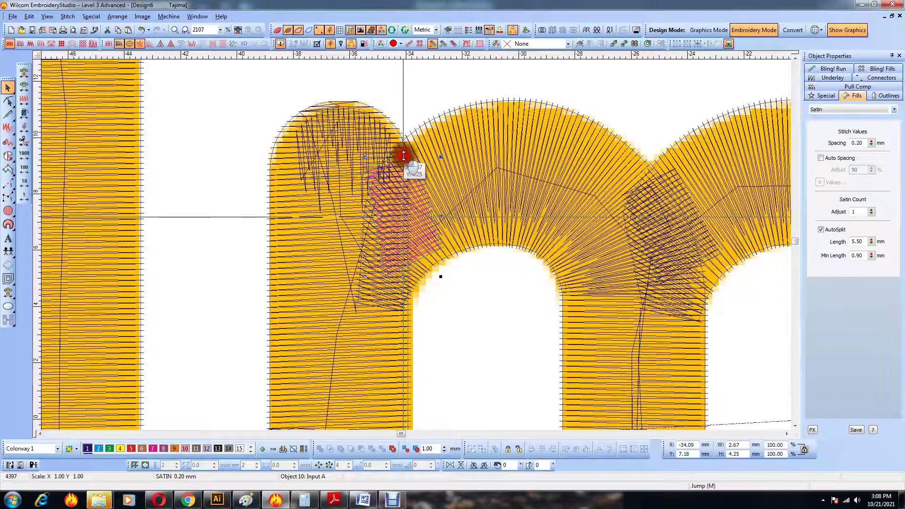
{"action": "left_click", "coordinate": [716, 254]}
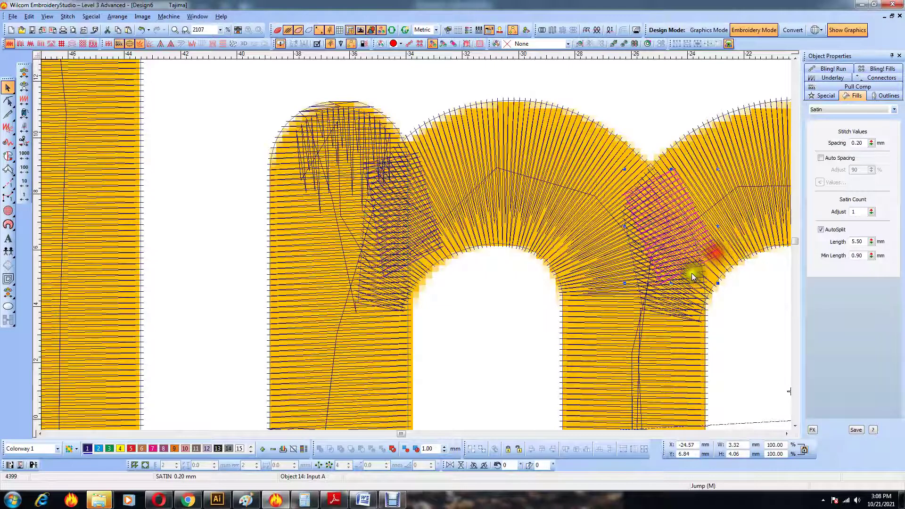
{"action": "left_click_drag", "start_coordinate": [672, 293], "coordinate": [672, 294]}
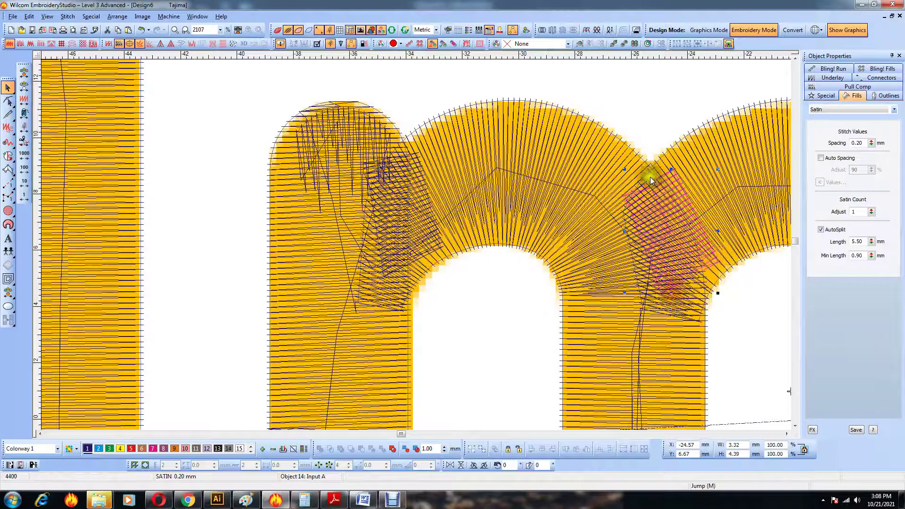
Set the satin spacing of both arch-joint patches in the "m" to 0.40 mm
{"action": "scroll", "coordinate": [665, 218], "scroll_direction": "down", "scroll_amount": 2}
{"action": "scroll", "coordinate": [395, 259], "scroll_direction": "up", "scroll_amount": 1}
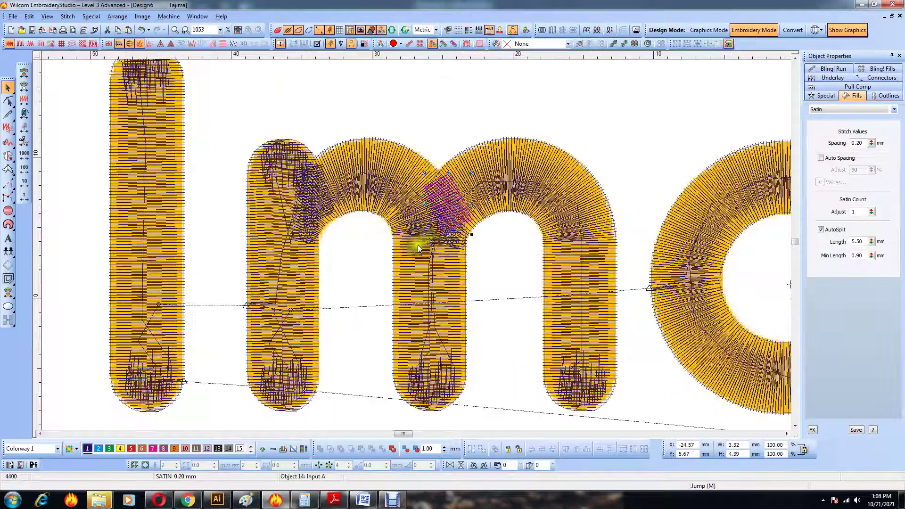
{"action": "left_click", "coordinate": [333, 198], "text": "ctrl"}
{"action": "double_click", "coordinate": [856, 142]}
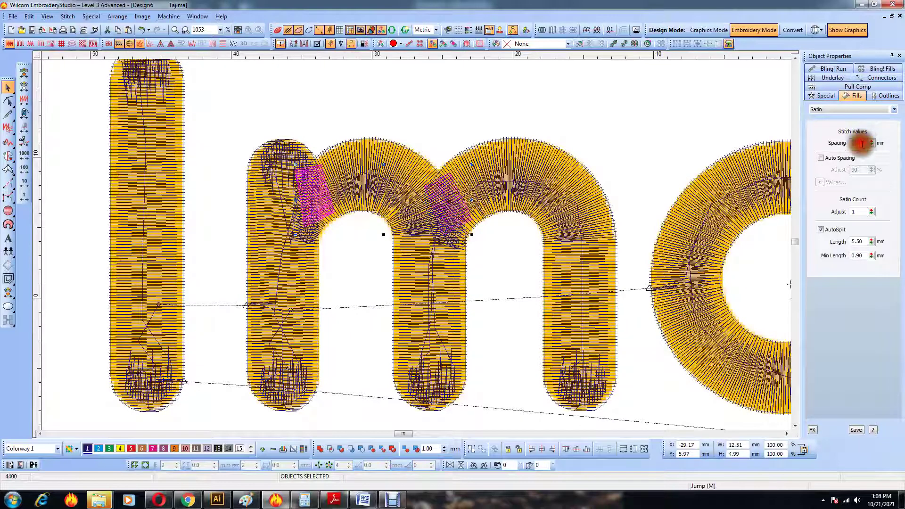
{"action": "type", "text": "0.40"}
{"action": "key", "text": "Return"}
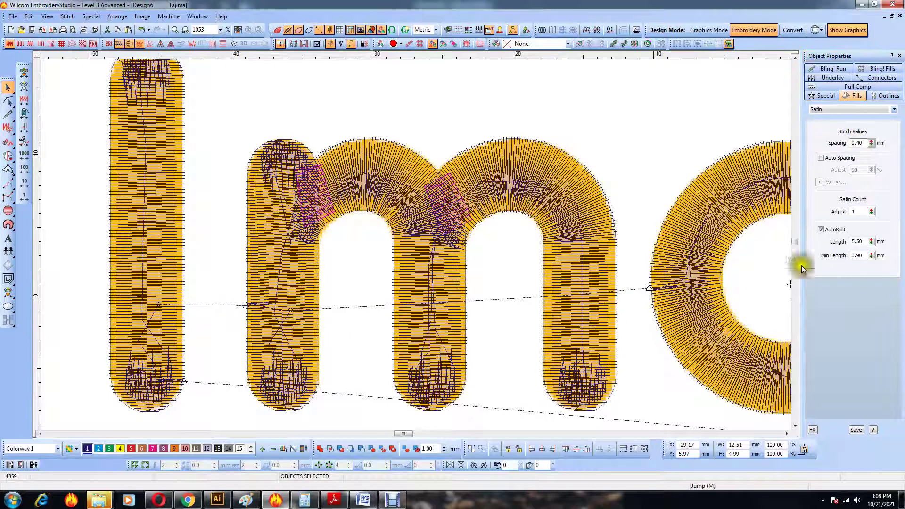
Stretch the upper joint patch of the "g" vertically to about 5.9 mm high and set its satin spacing to 0.40 mm
{"action": "scroll", "coordinate": [518, 233], "scroll_direction": "down", "scroll_amount": 3}
{"action": "scroll", "coordinate": [459, 250], "scroll_direction": "up", "scroll_amount": 3}
{"action": "left_click", "coordinate": [415, 282]}
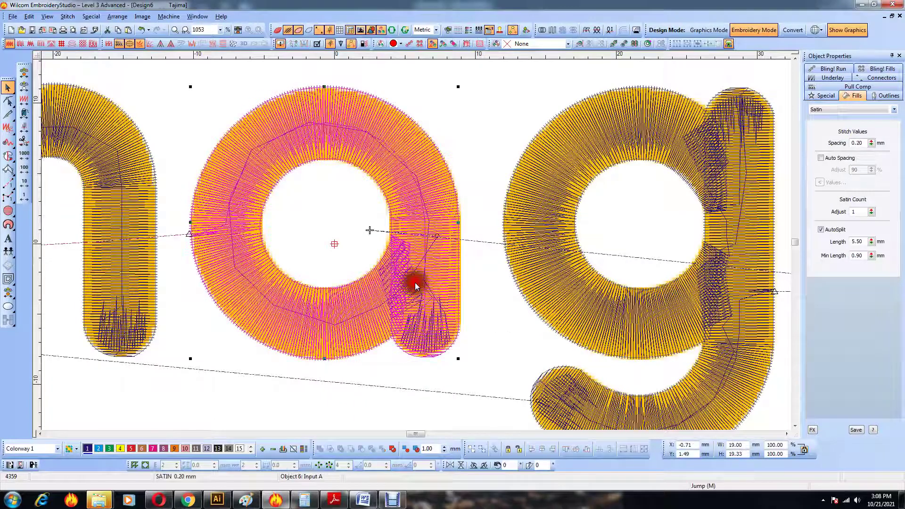
{"action": "scroll", "coordinate": [714, 223], "scroll_direction": "up", "scroll_amount": 3}
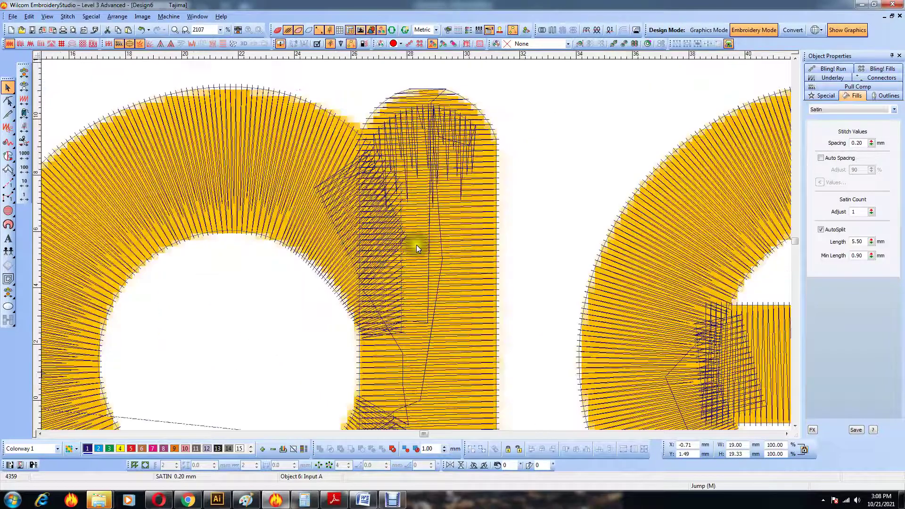
{"action": "left_click", "coordinate": [333, 222]}
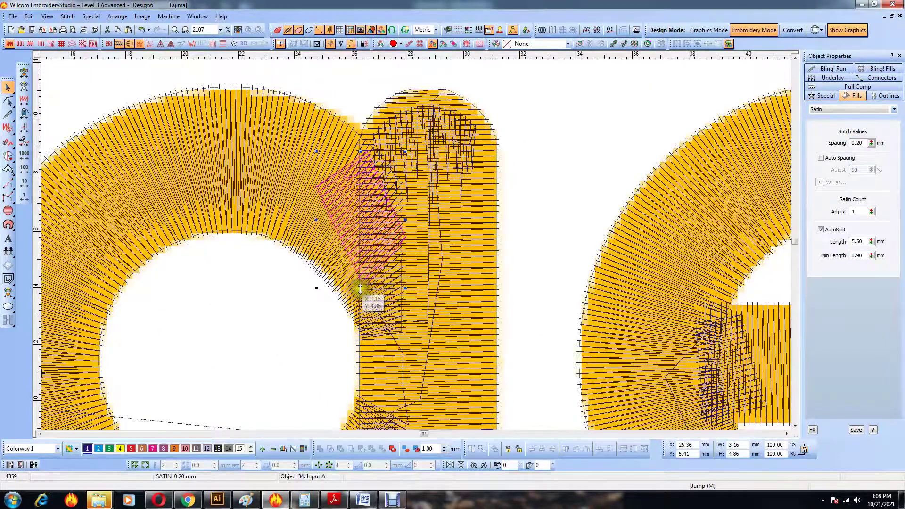
{"action": "left_click_drag", "start_coordinate": [360, 289], "coordinate": [361, 314]}
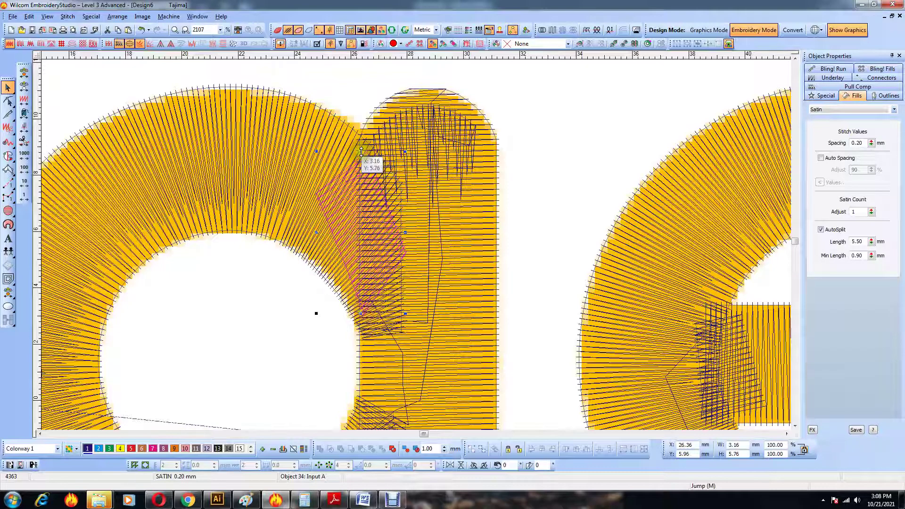
{"action": "left_click_drag", "start_coordinate": [361, 151], "coordinate": [360, 146]}
{"action": "left_click", "coordinate": [851, 141]}
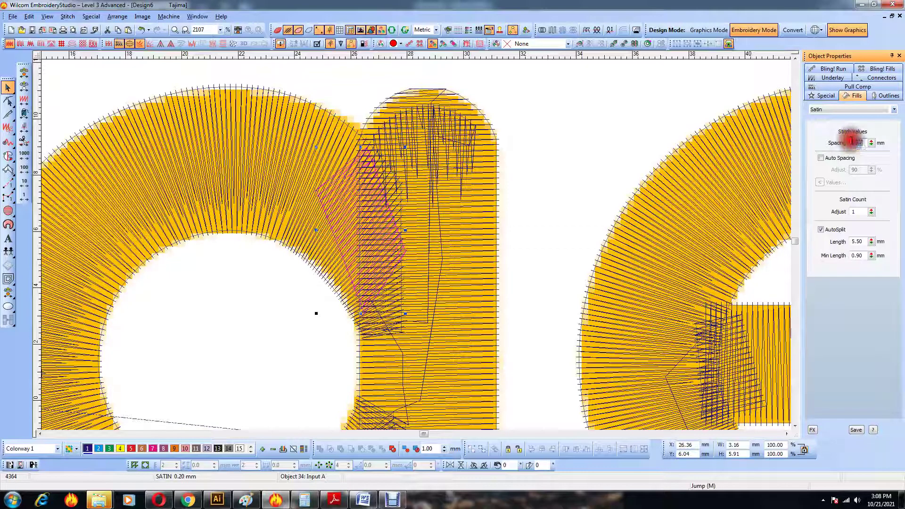
{"action": "type", "text": ".40"}
{"action": "key", "text": "Return"}
Stretch the lower joint patch of the "g" vertically to about 6.2 mm high and set its satin spacing to 0.40 mm
{"action": "scroll", "coordinate": [727, 237], "scroll_direction": "down", "scroll_amount": 1}
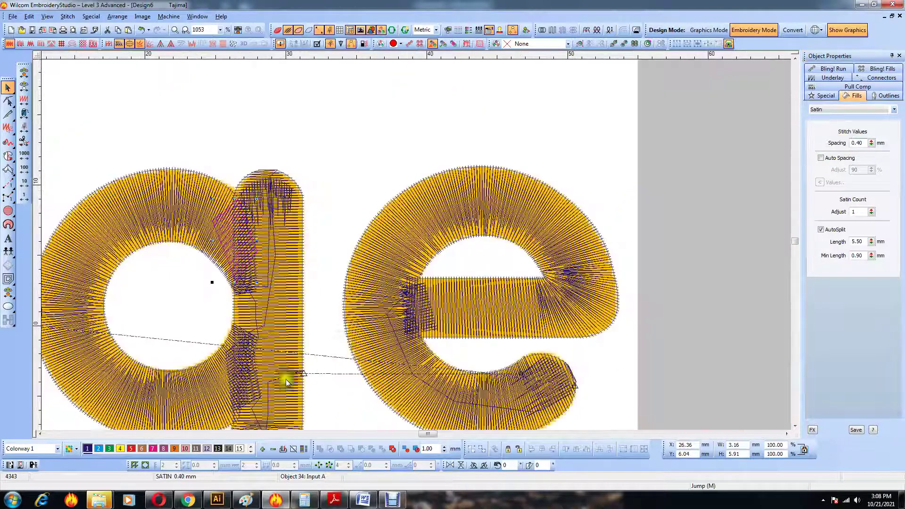
{"action": "key", "text": "z"}
{"action": "left_click", "coordinate": [434, 252]}
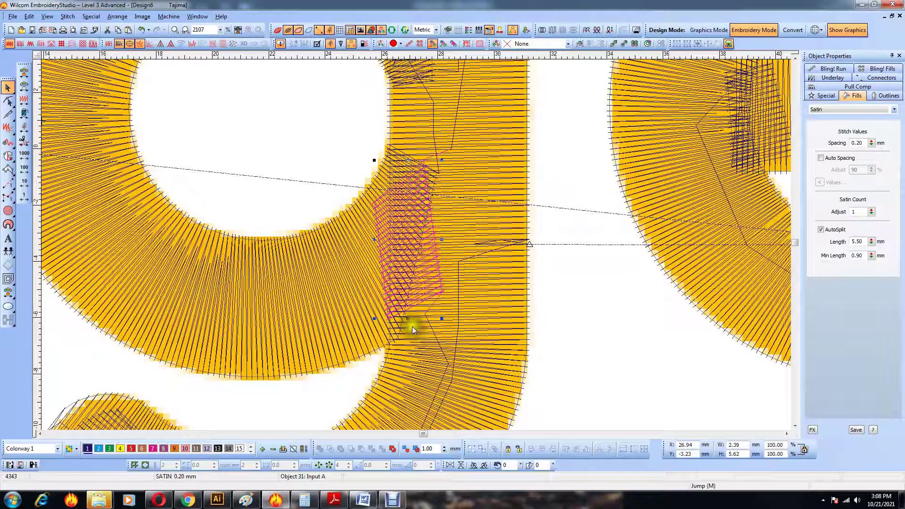
{"action": "left_click_drag", "start_coordinate": [408, 320], "coordinate": [407, 329]}
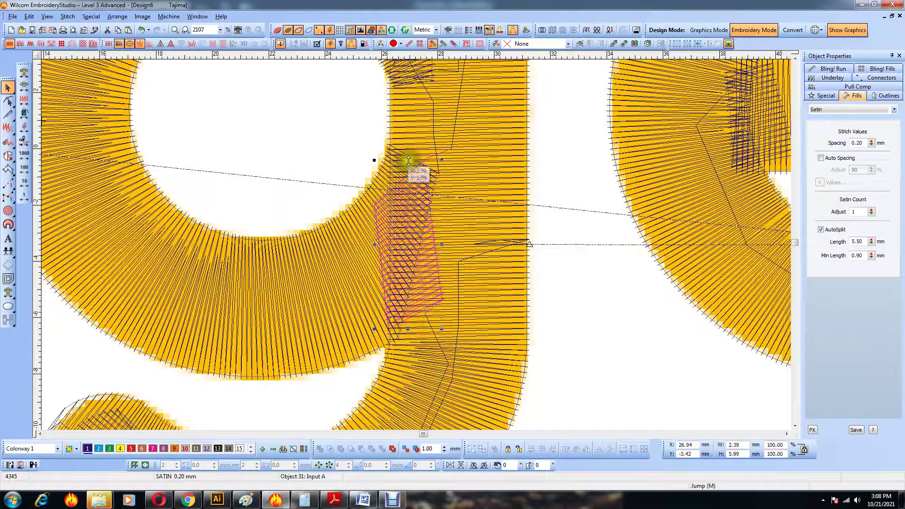
{"action": "left_click_drag", "start_coordinate": [408, 160], "coordinate": [408, 156]}
{"action": "left_click", "coordinate": [859, 142]}
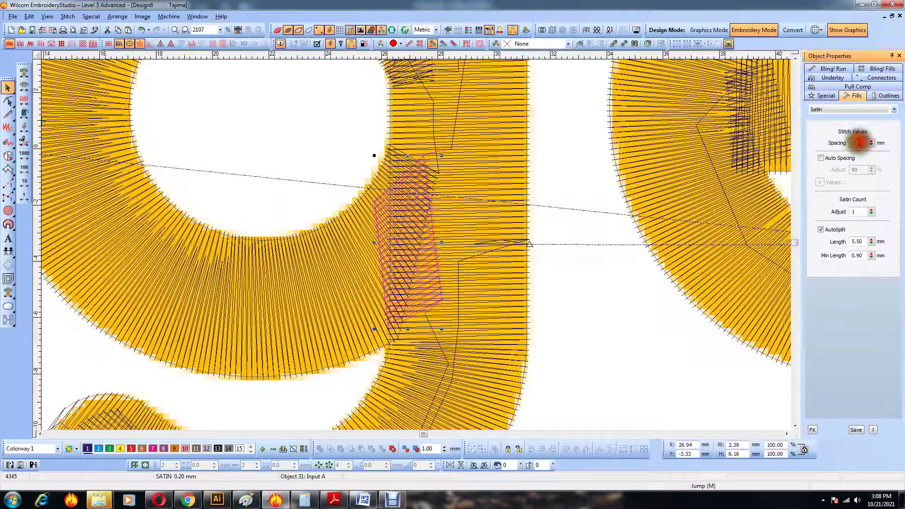
{"action": "type", "text": ".40"}
{"action": "key", "text": "Return"}
Stretch the patch at the "e" crossbar joint to about 3.75 mm high and set its satin spacing to 0.40 mm
{"action": "scroll", "coordinate": [405, 253], "scroll_direction": "down", "scroll_amount": 1}
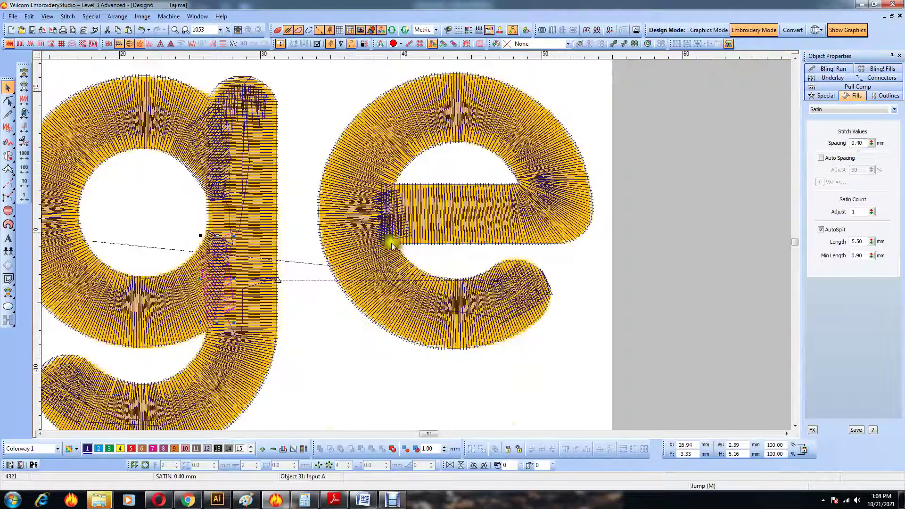
{"action": "scroll", "coordinate": [391, 243], "scroll_direction": "up", "scroll_amount": 2}
{"action": "left_click", "coordinate": [428, 224]}
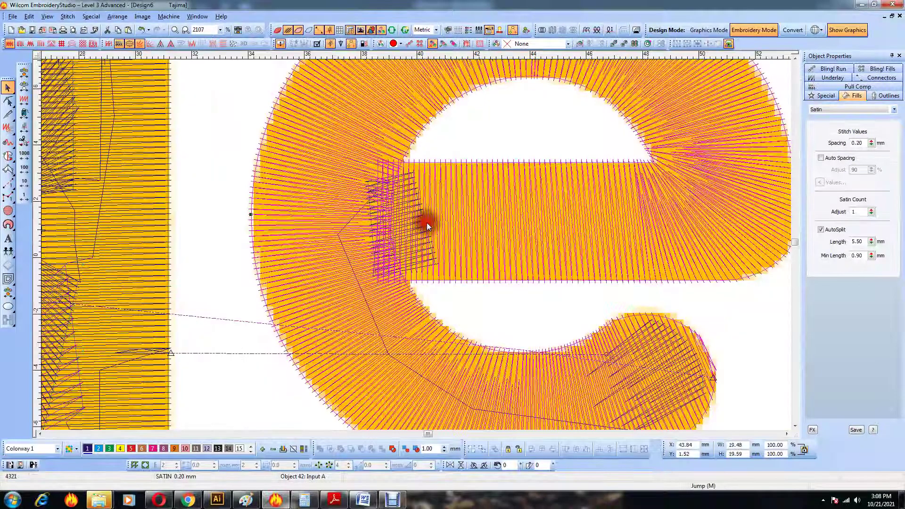
{"action": "left_click", "coordinate": [417, 199]}
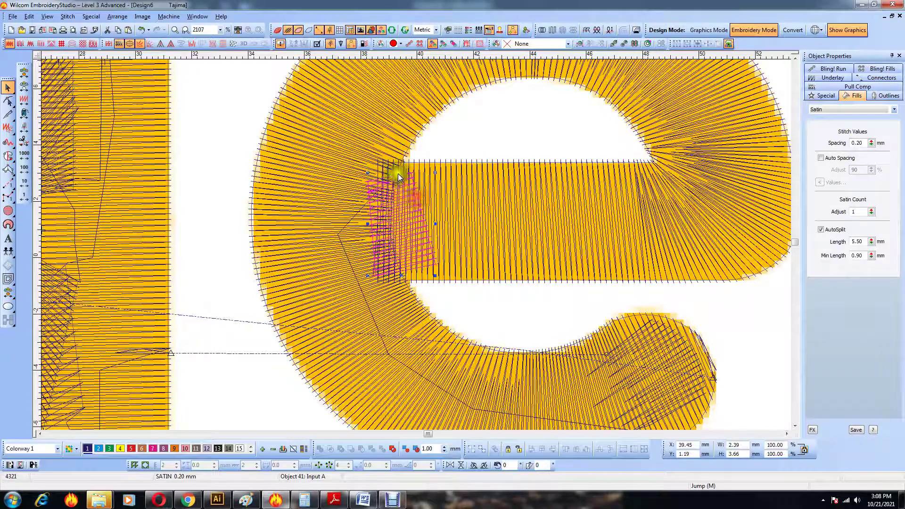
{"action": "left_click_drag", "start_coordinate": [401, 172], "coordinate": [402, 169]}
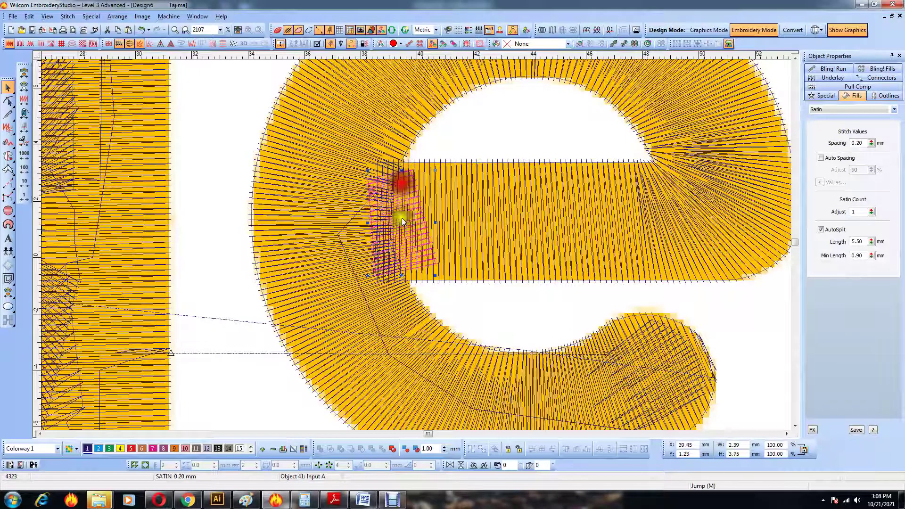
{"action": "double_click", "coordinate": [857, 142]}
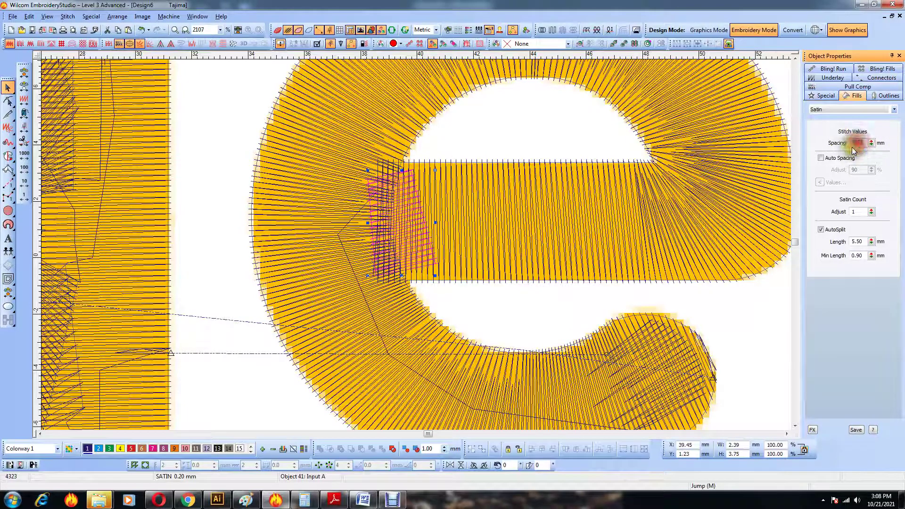
{"action": "type", "text": "0.40"}
{"action": "key", "text": "Return"}
Preview the whole "Image" lettering as realistic stitches with the background picture hidden, enlarged to fill the view
{"action": "scroll", "coordinate": [660, 242], "scroll_direction": "down", "scroll_amount": 1}
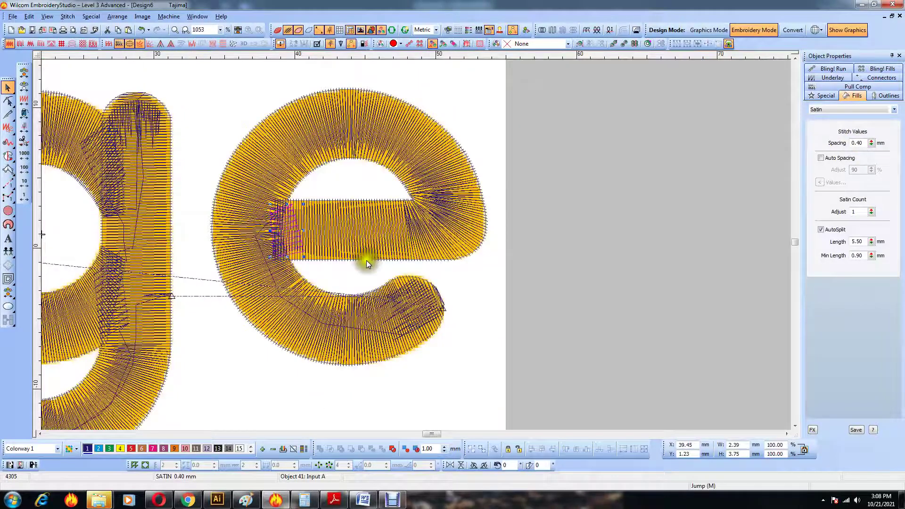
{"action": "key", "text": "Escape"}
{"action": "scroll", "coordinate": [366, 260], "scroll_direction": "down", "scroll_amount": 2}
{"action": "scroll", "coordinate": [278, 247], "scroll_direction": "down", "scroll_amount": 1}
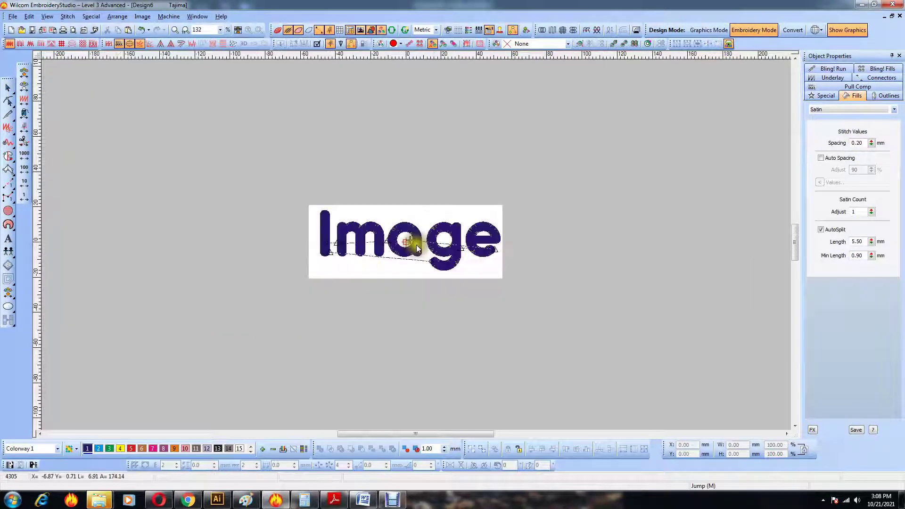
{"action": "scroll", "coordinate": [417, 245], "scroll_direction": "up", "scroll_amount": 1}
{"action": "key", "text": "t"}
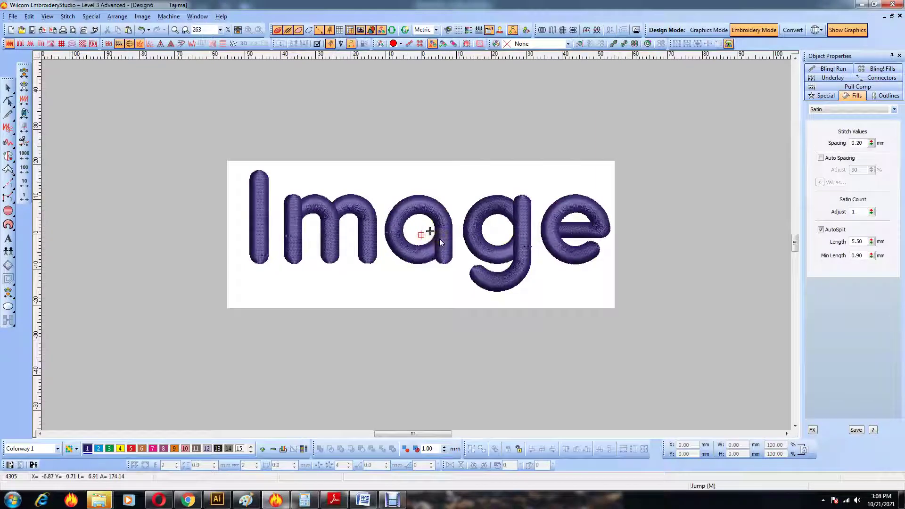
{"action": "key", "text": "t"}
{"action": "key", "text": "t"}
{"action": "left_click_drag", "start_coordinate": [182, 149], "coordinate": [660, 324]}
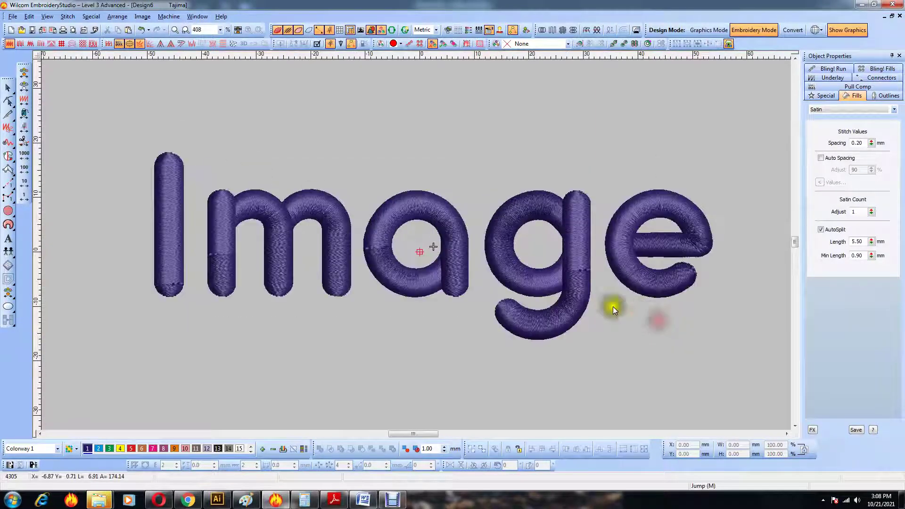
{"action": "key", "text": "b"}
{"action": "left_click_drag", "start_coordinate": [80, 127], "coordinate": [593, 311]}
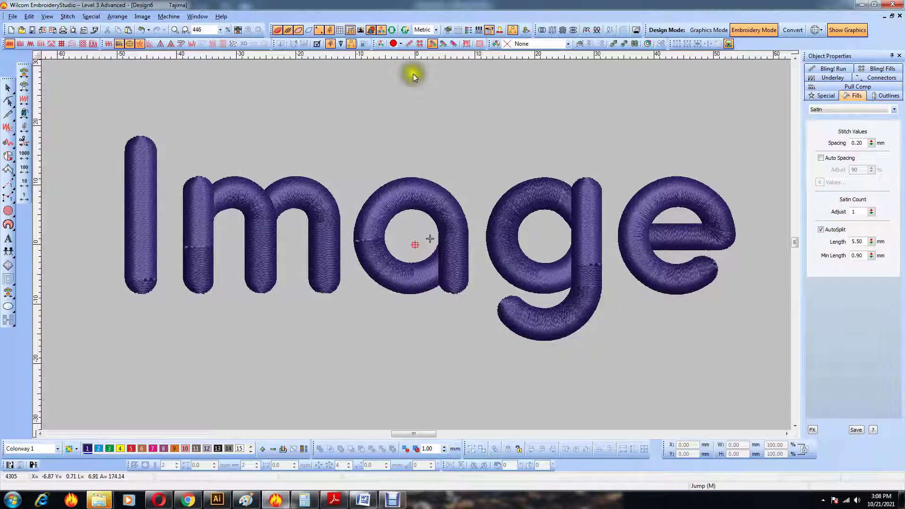
{"action": "left_click", "coordinate": [513, 34]}
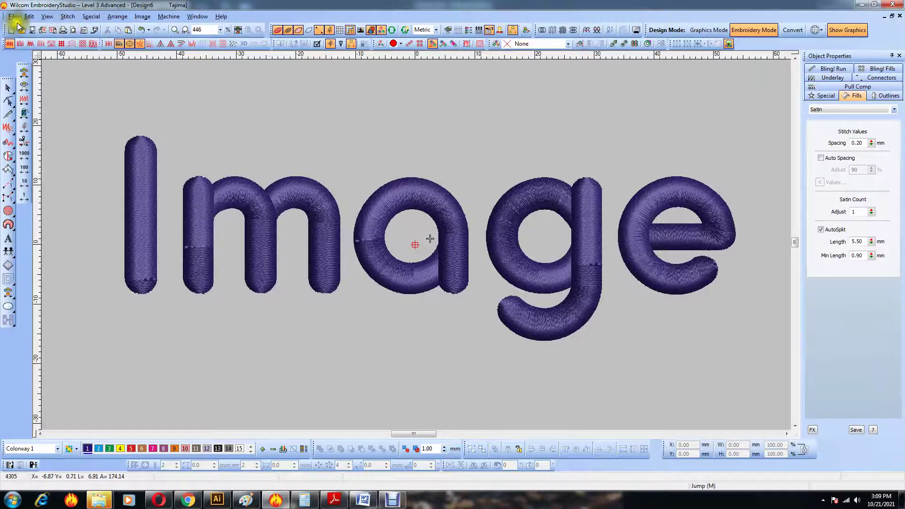
{"action": "left_click", "coordinate": [424, 385]}
{"action": "left_click", "coordinate": [424, 387]}
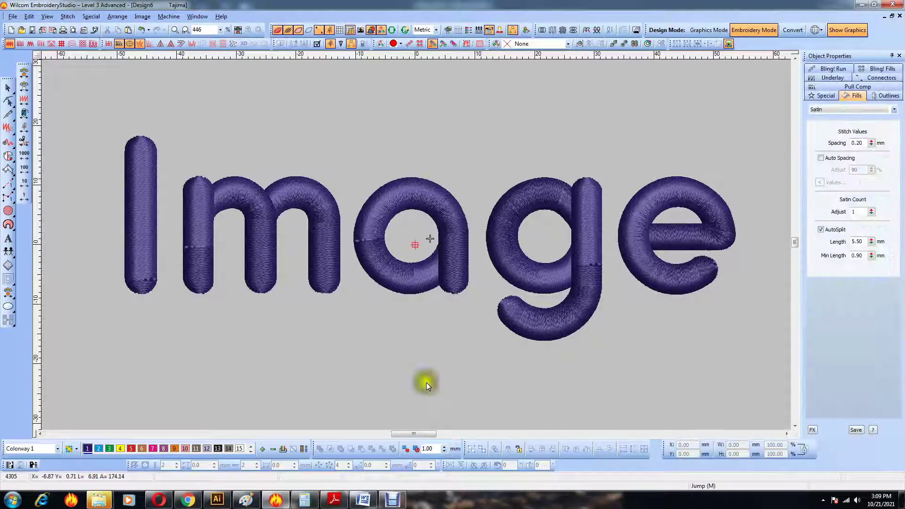